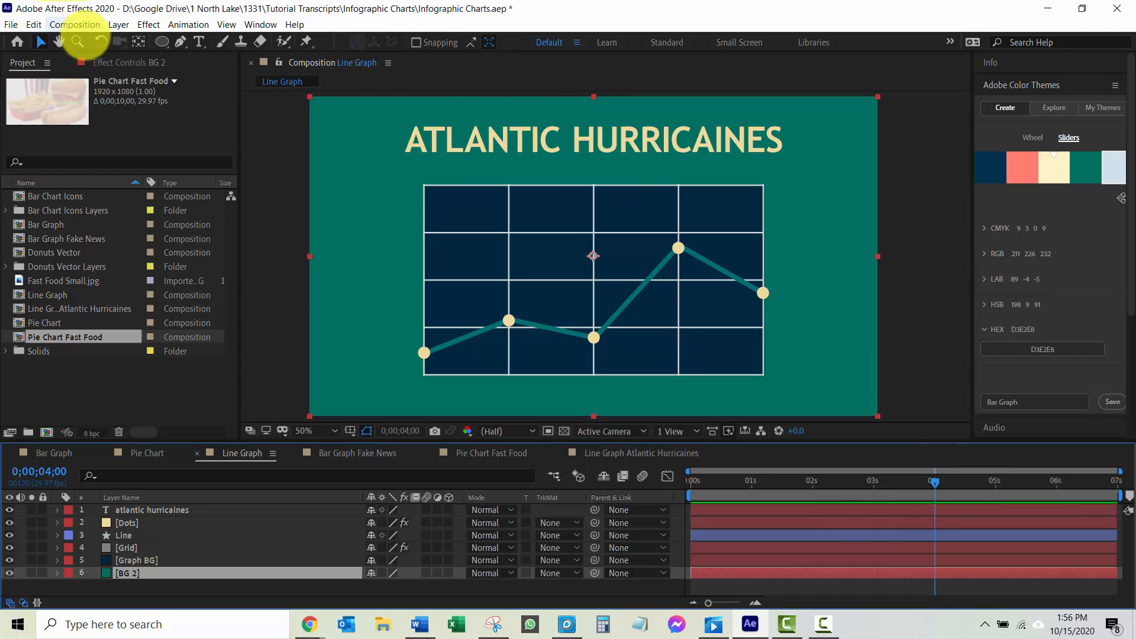
Step: Create a new composition named Line Graph 2 with the HDTV 1080 29.97 preset and a five-second duration
click(75, 25)
click(95, 41)
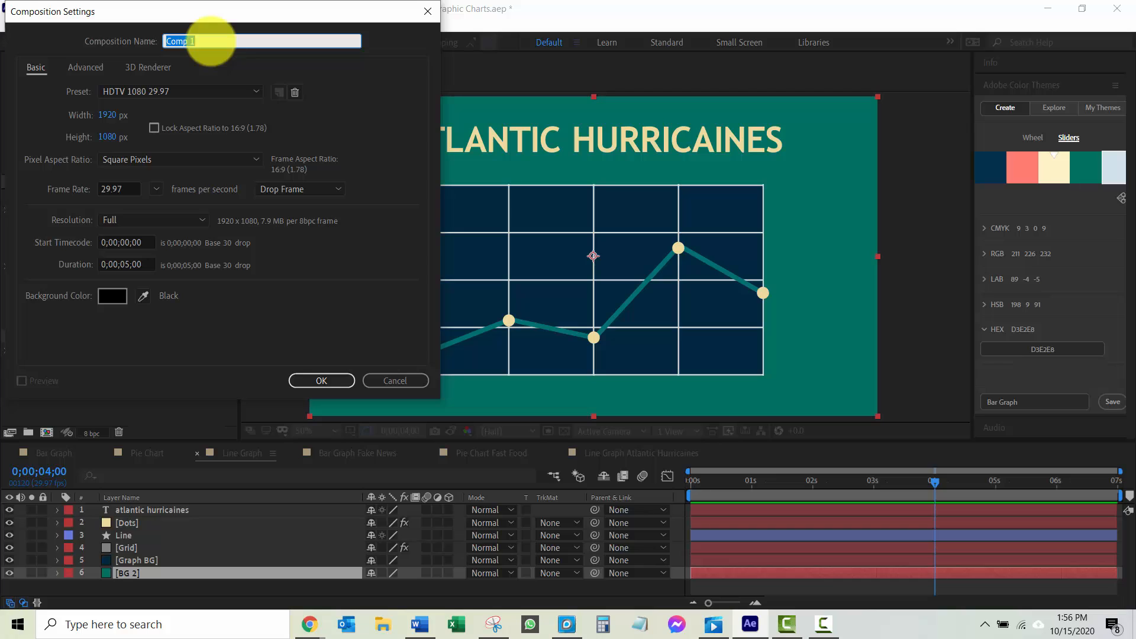
text(Line Graph 2)
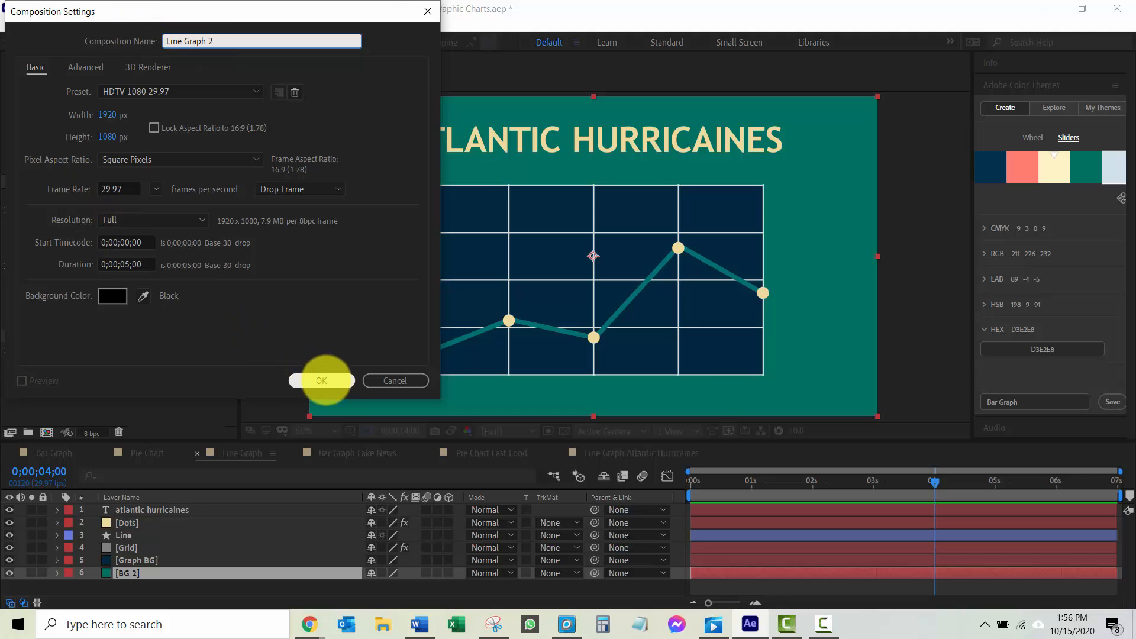
click(321, 381)
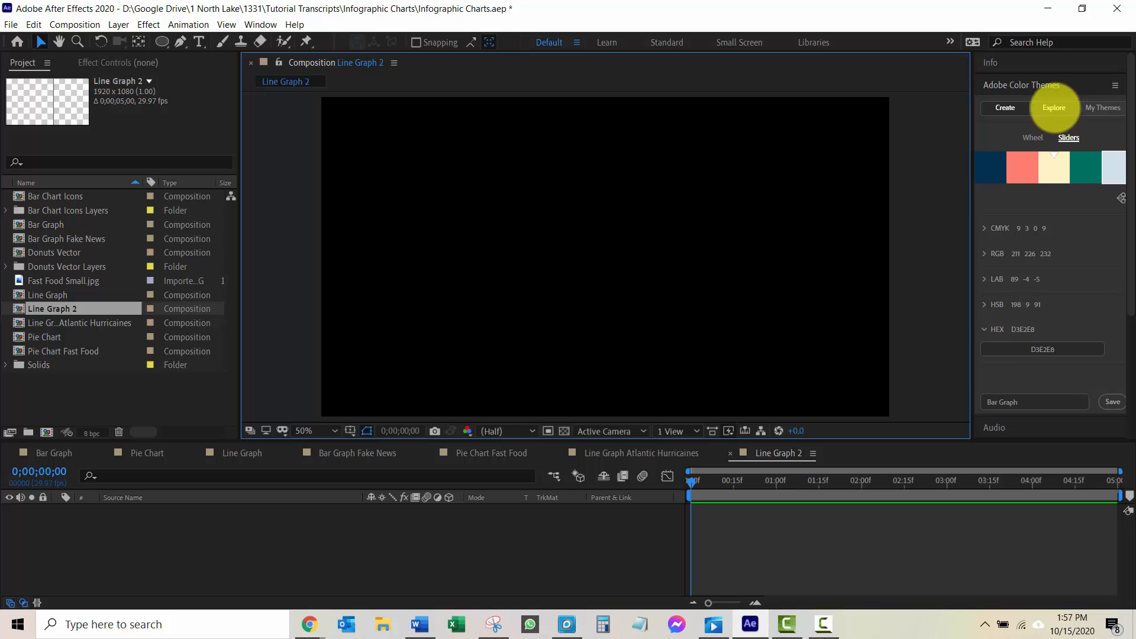
Step: Search the Adobe Color Themes for "neruda 2" to view its palettes, and collapse the themes again
click(1054, 108)
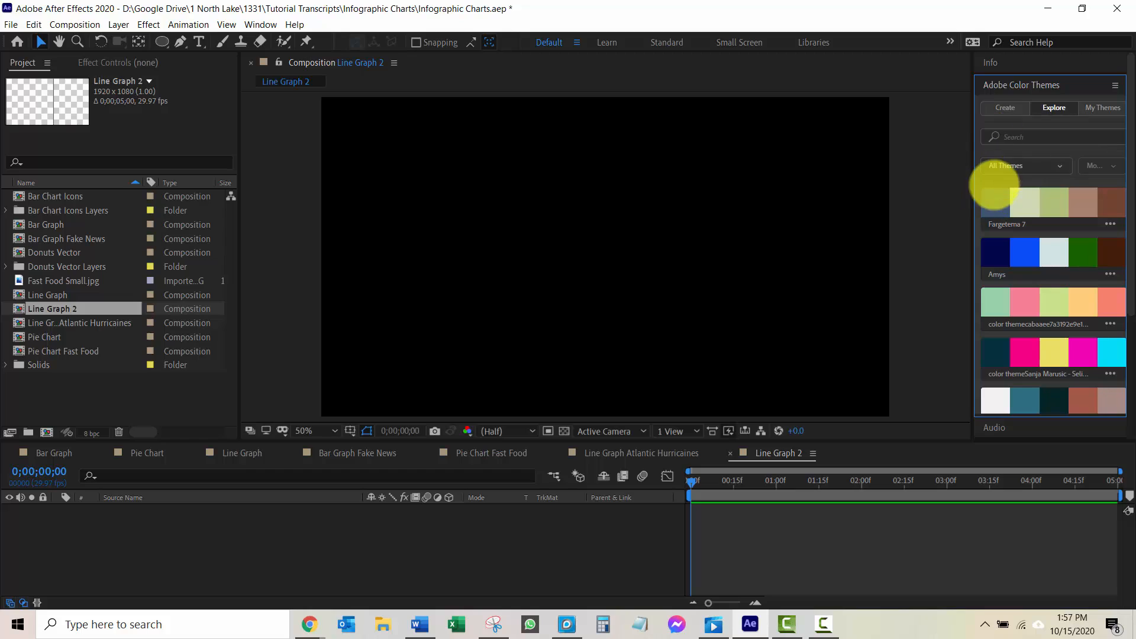
click(1027, 137)
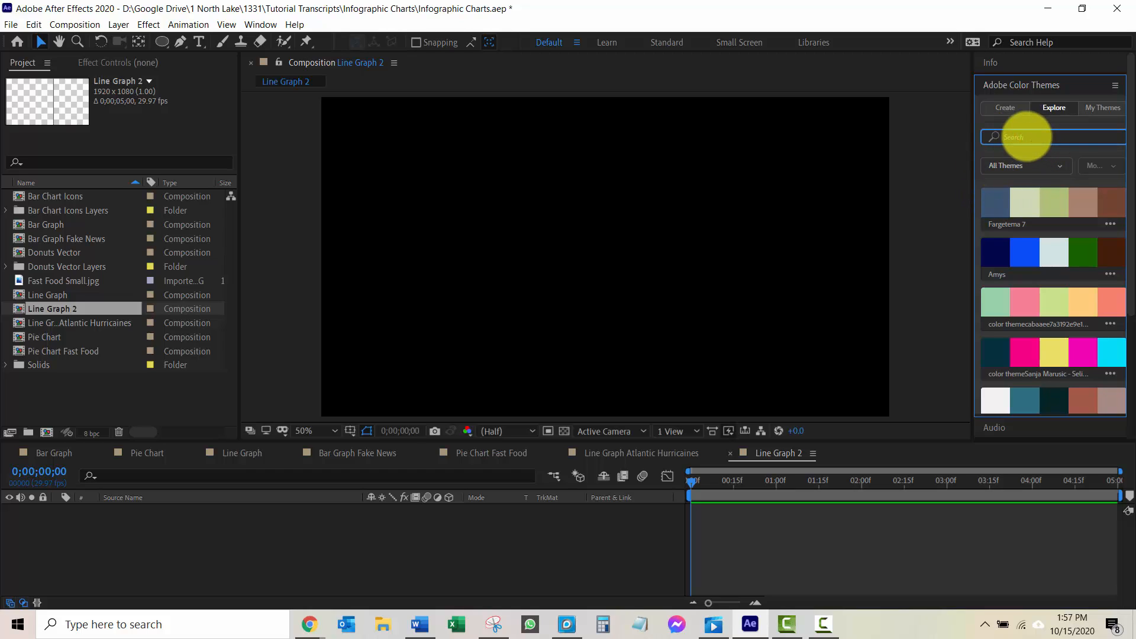
text(neruda 2)
key(Return)
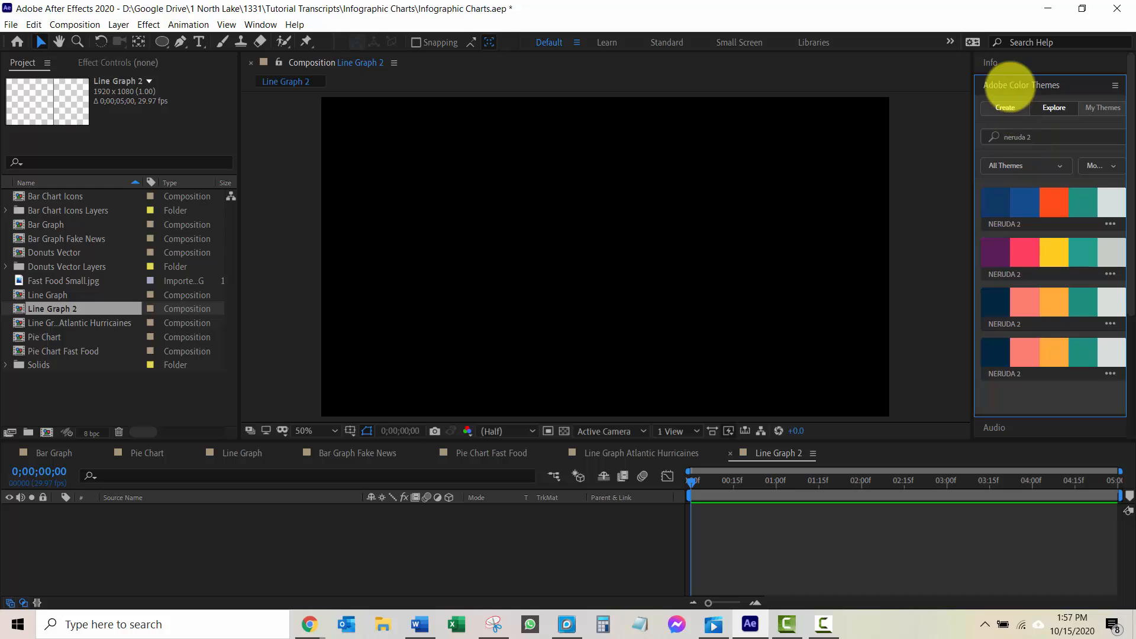
click(1017, 85)
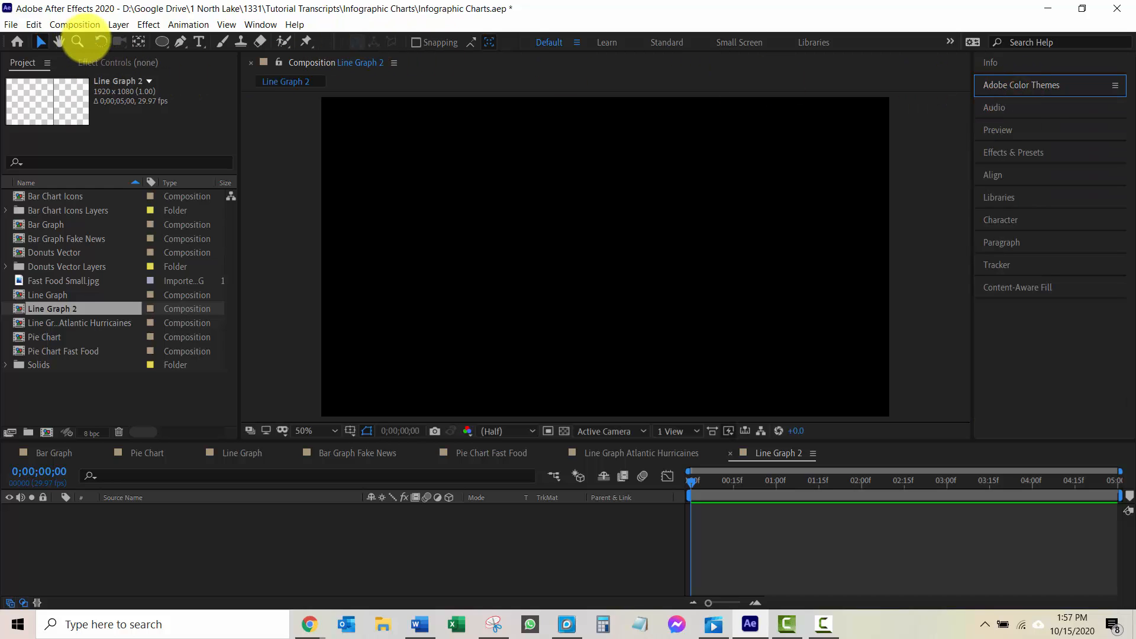
Step: Create a 1920 x 1080 solid layer named BG in colour 007062, using the hex code copied from the other application
click(117, 26)
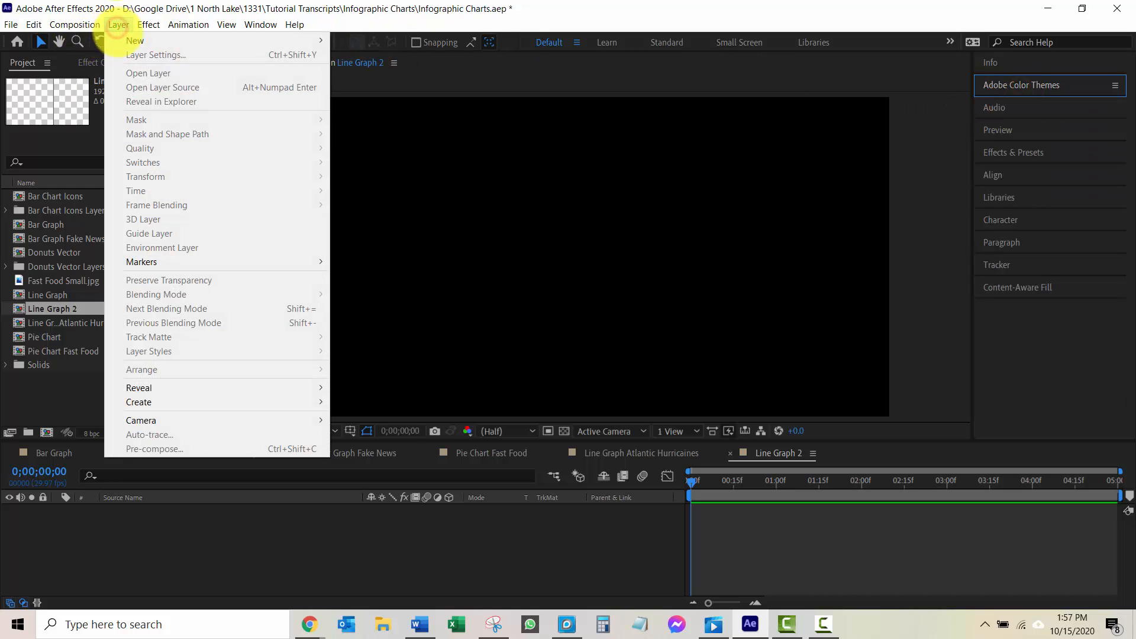
mouse_move(305, 40)
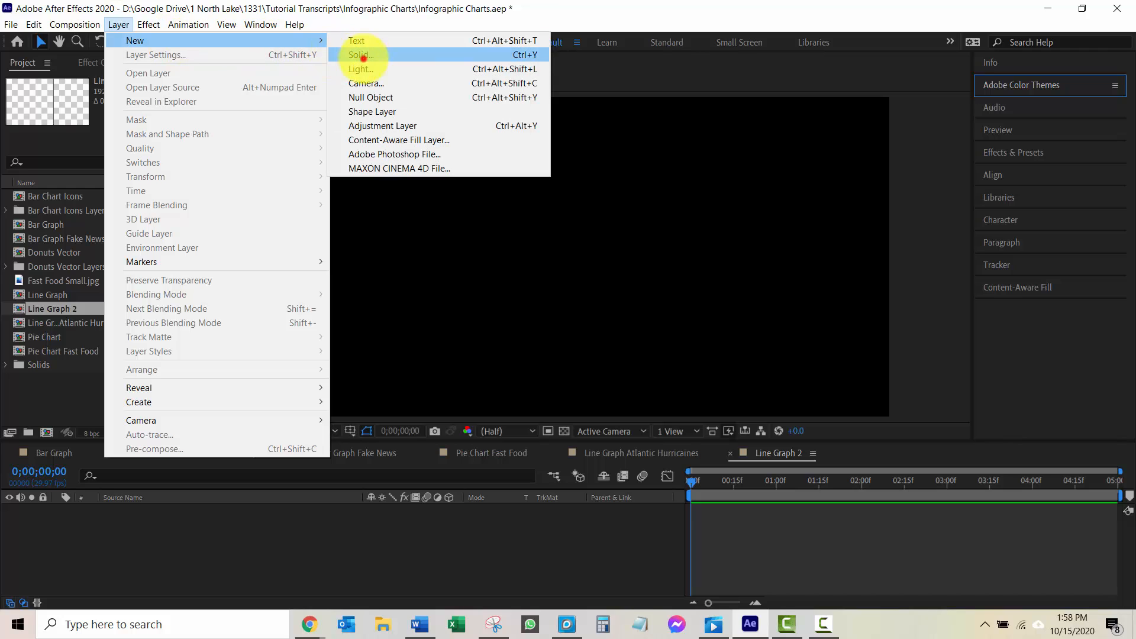
click(362, 55)
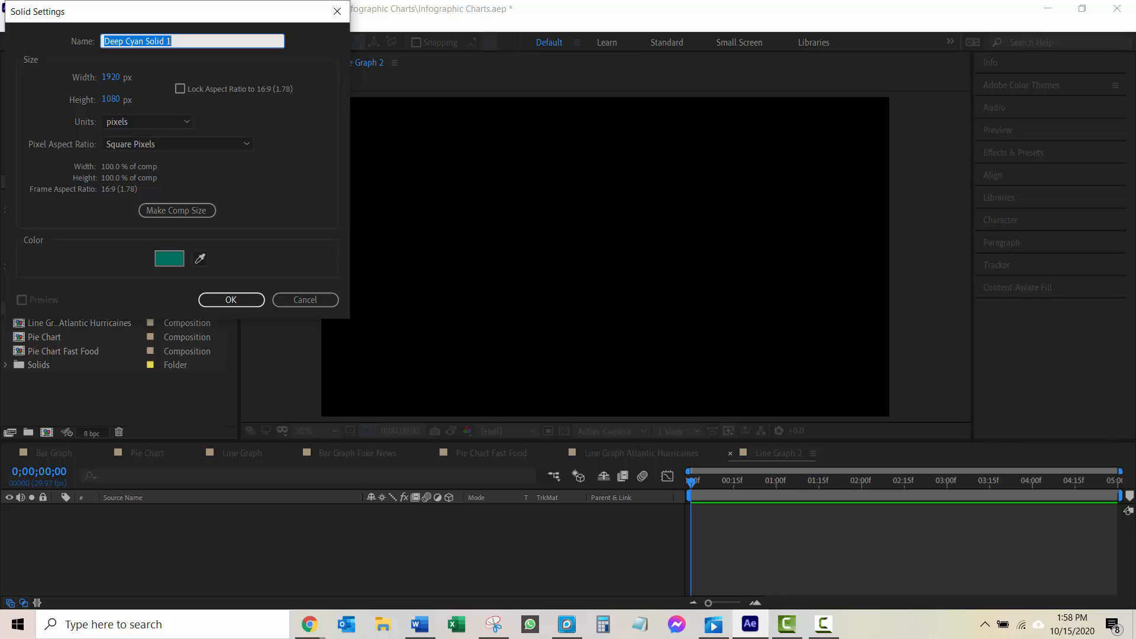
key(alt+Tab)
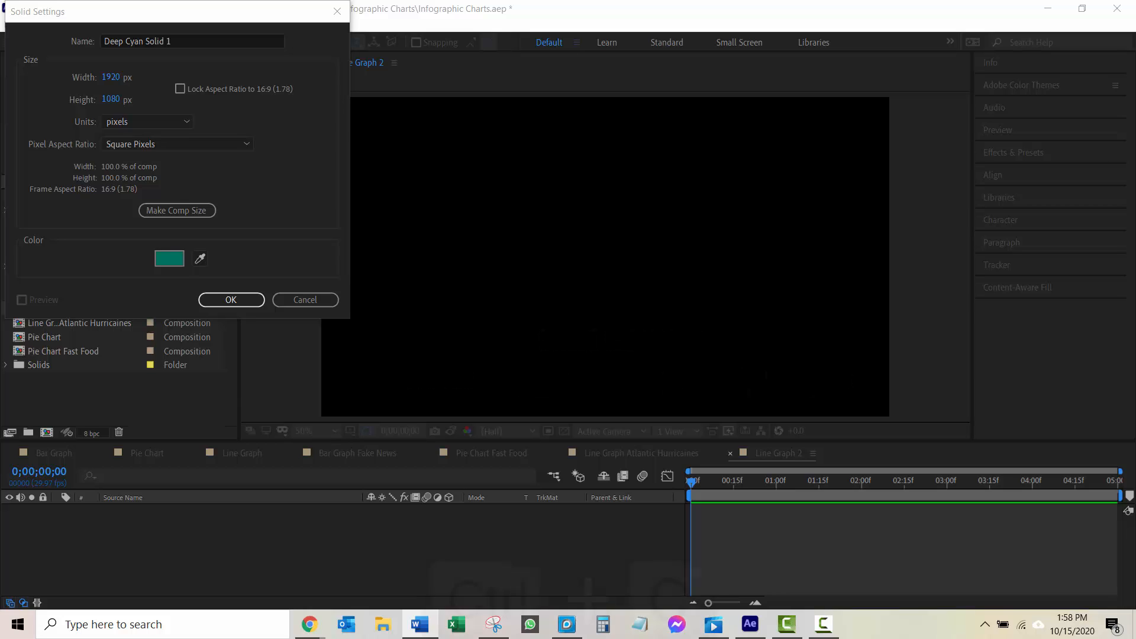
key(ctrl+c)
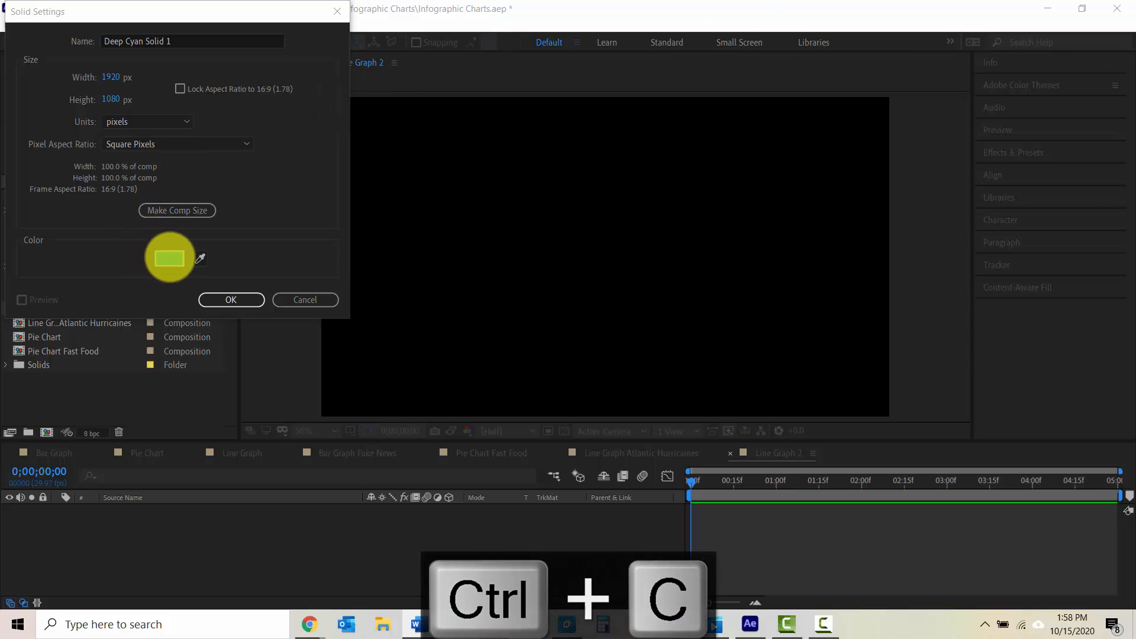
click(170, 258)
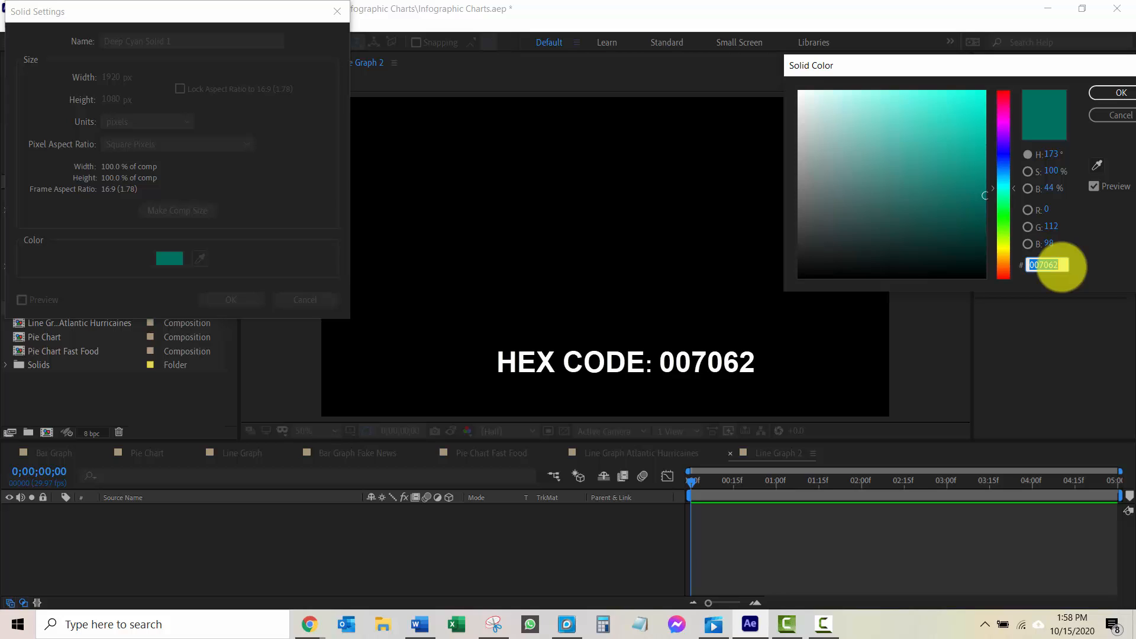
key(ctrl+v)
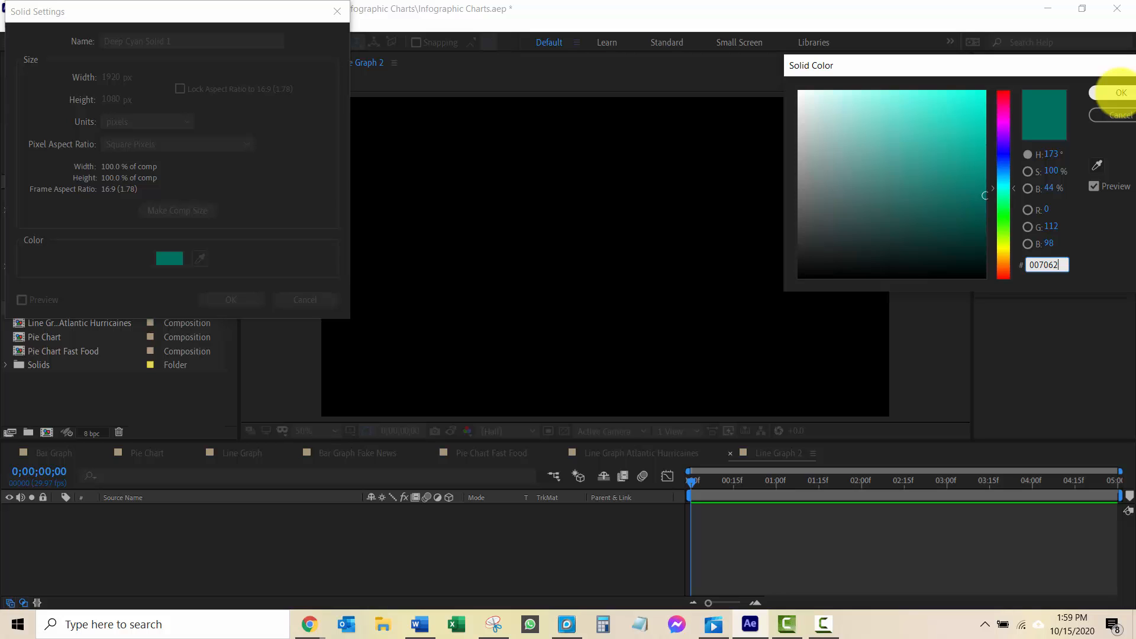
click(1120, 92)
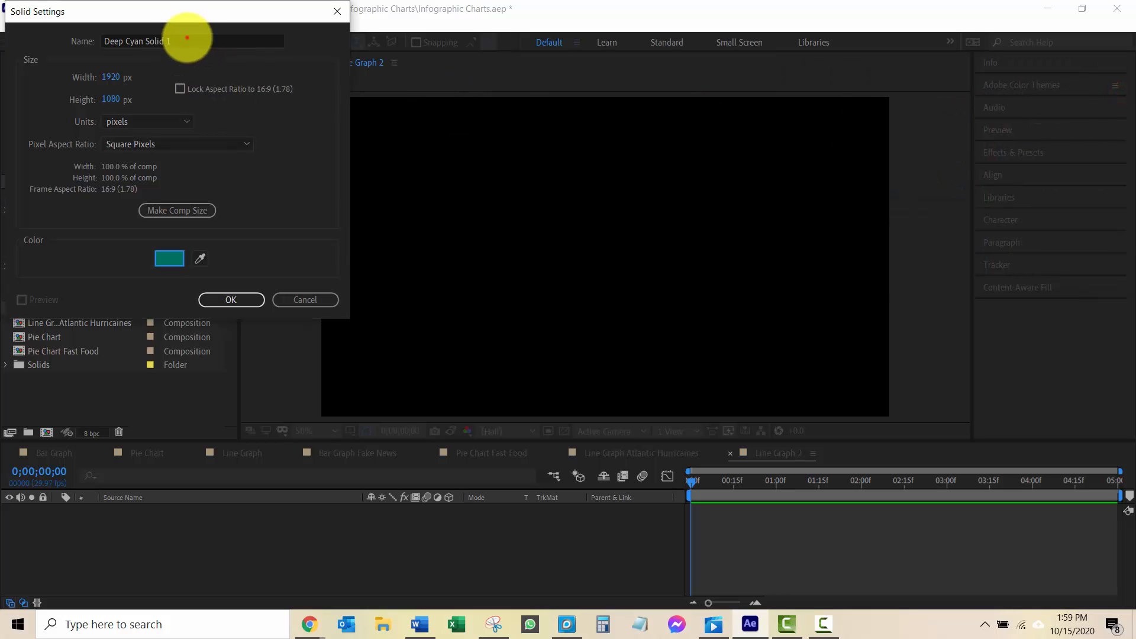
drag(187, 37, 55, 38)
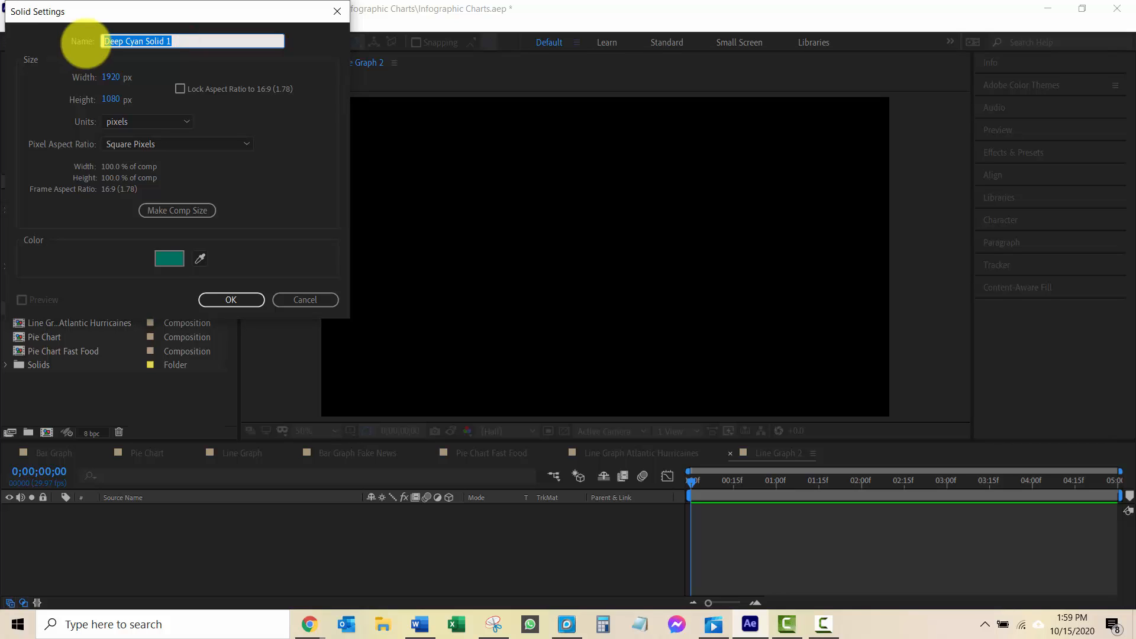
text(BG)
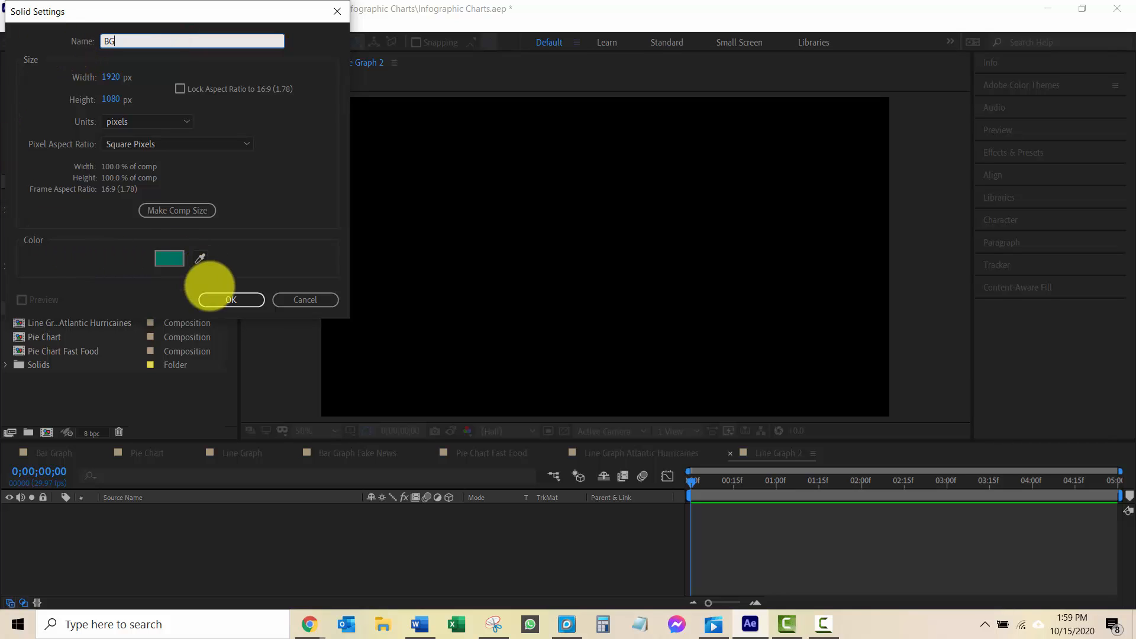
click(230, 300)
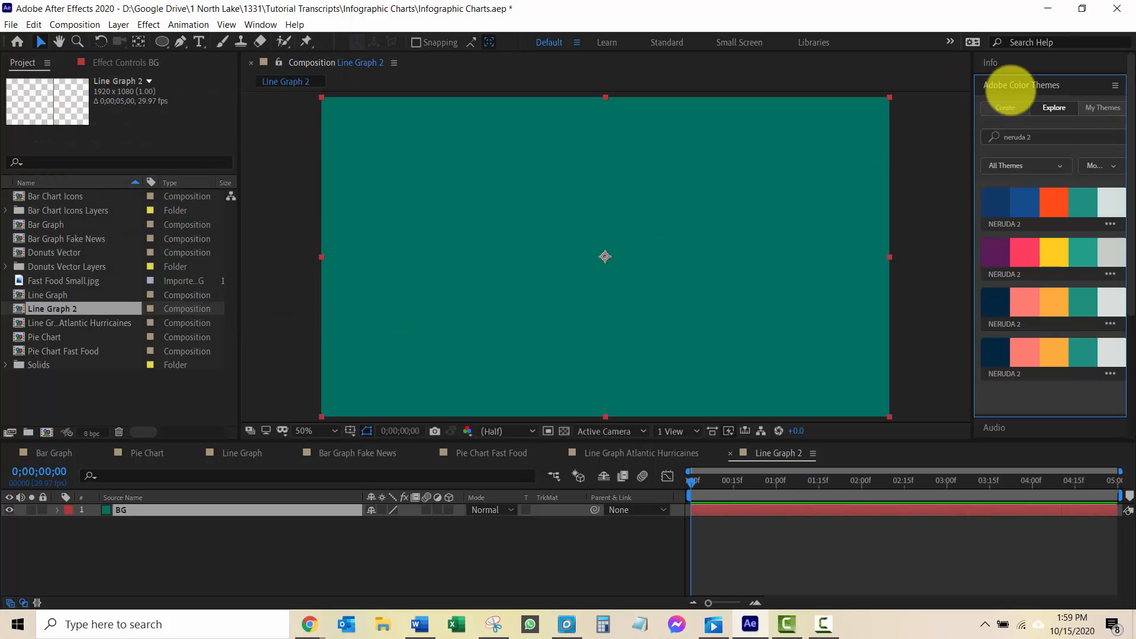
Step: Create a second 1920 x 1080 solid layer named Grid in the pale colour D5E0DC
click(1011, 86)
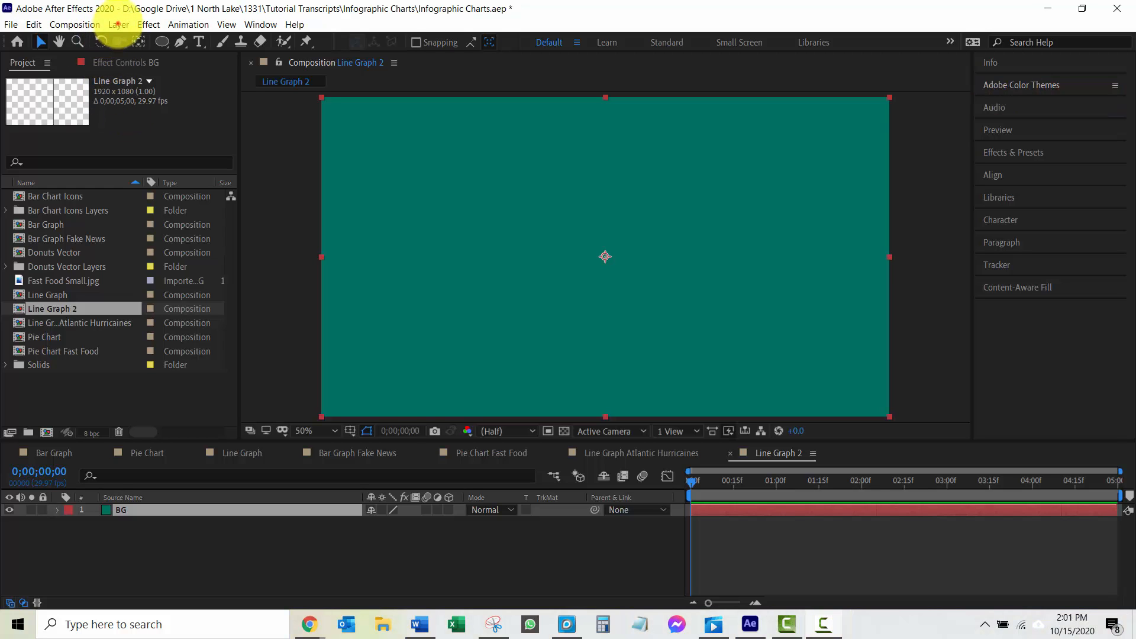
click(119, 24)
mouse_move(139, 40)
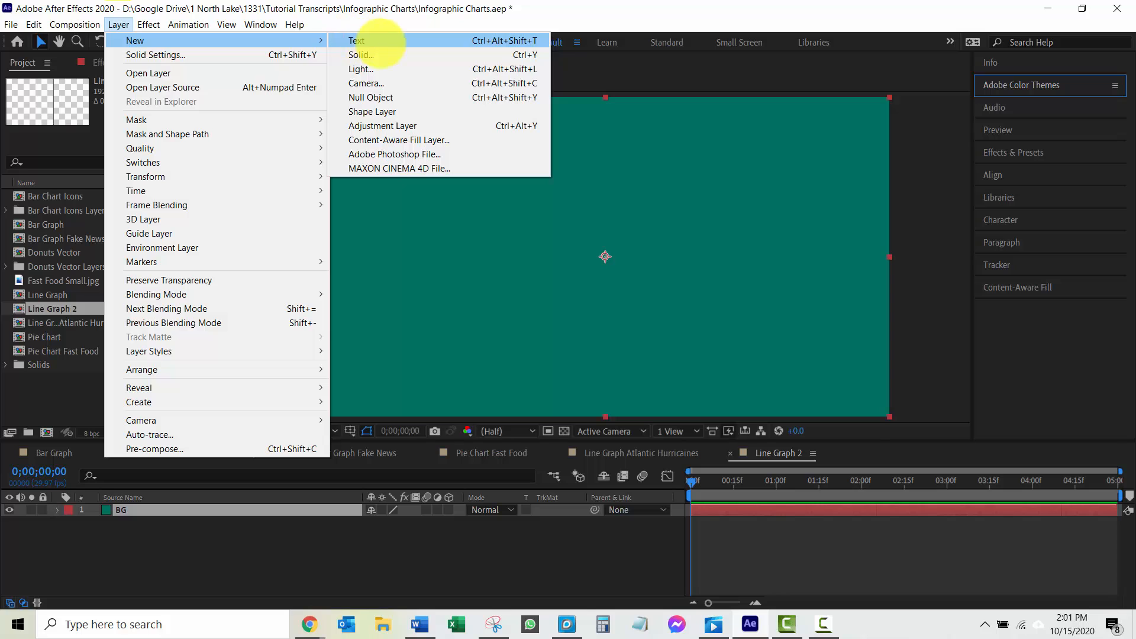
click(382, 55)
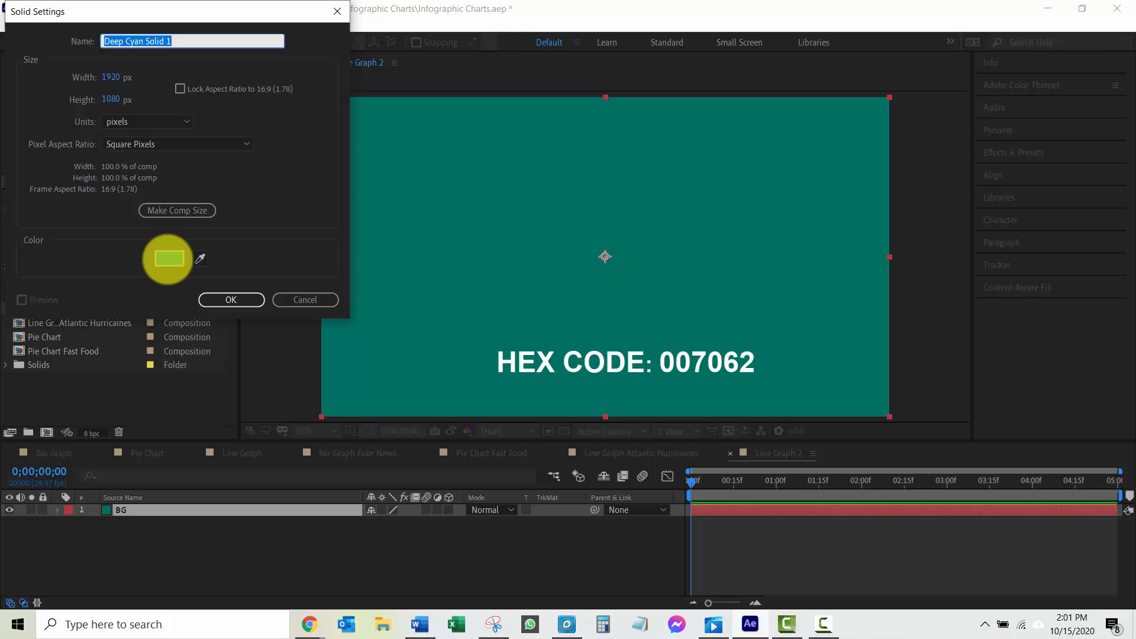
click(169, 258)
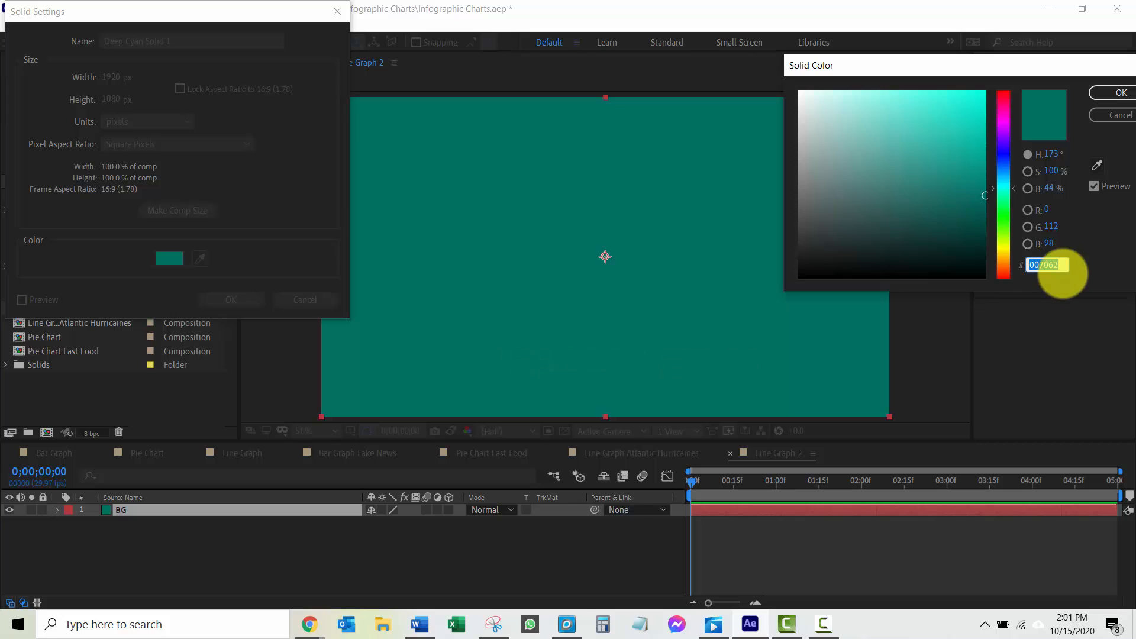
key(ctrl+v)
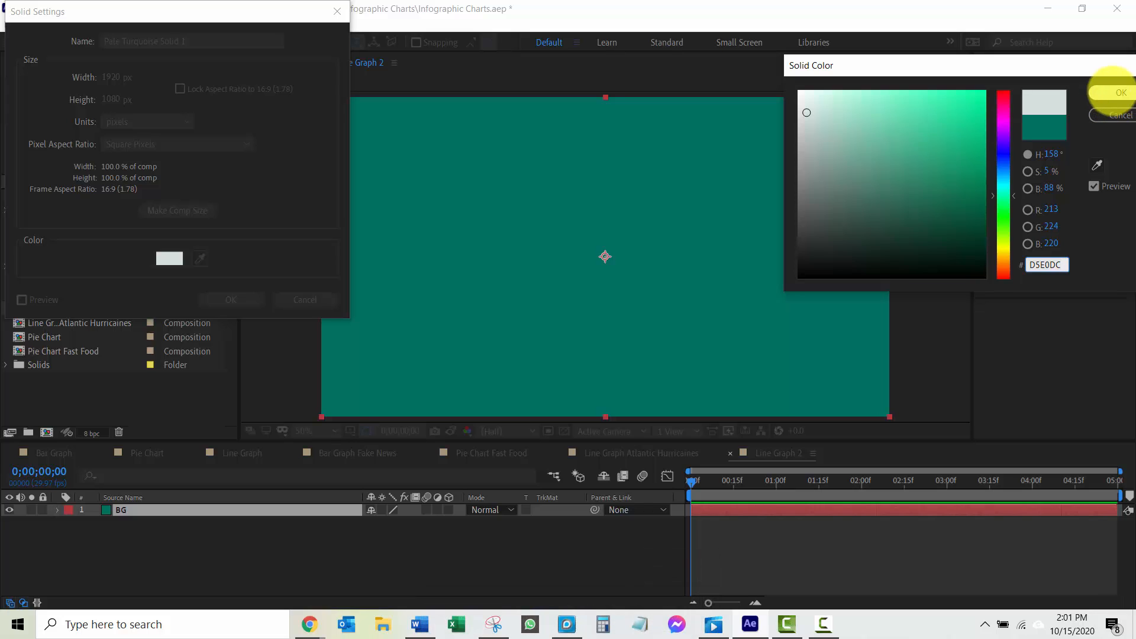
click(1120, 93)
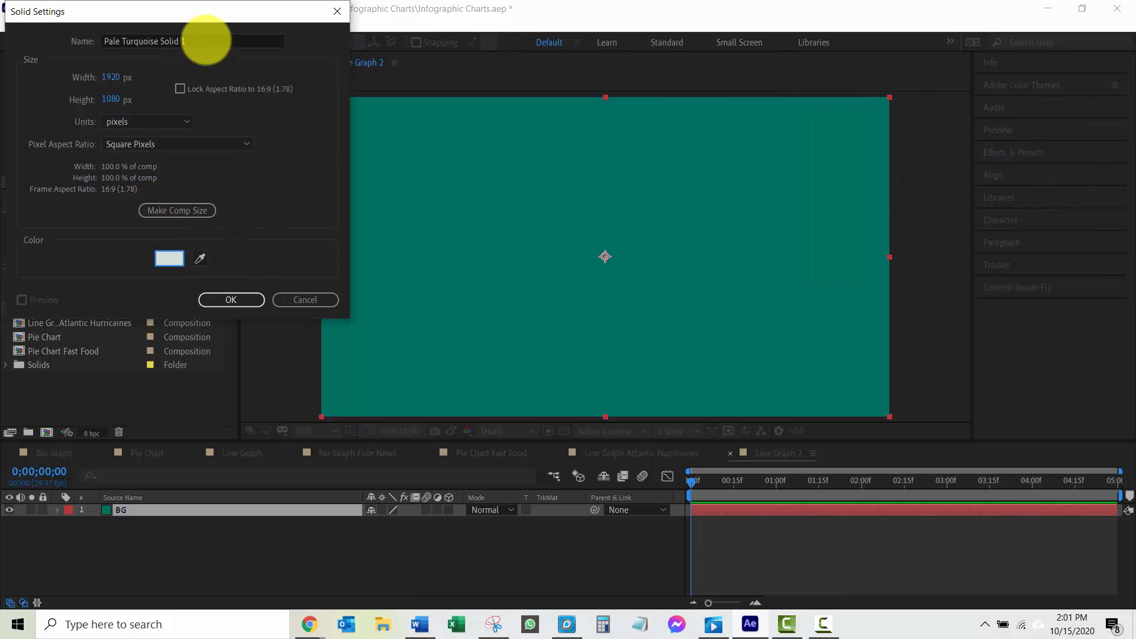
click(205, 42)
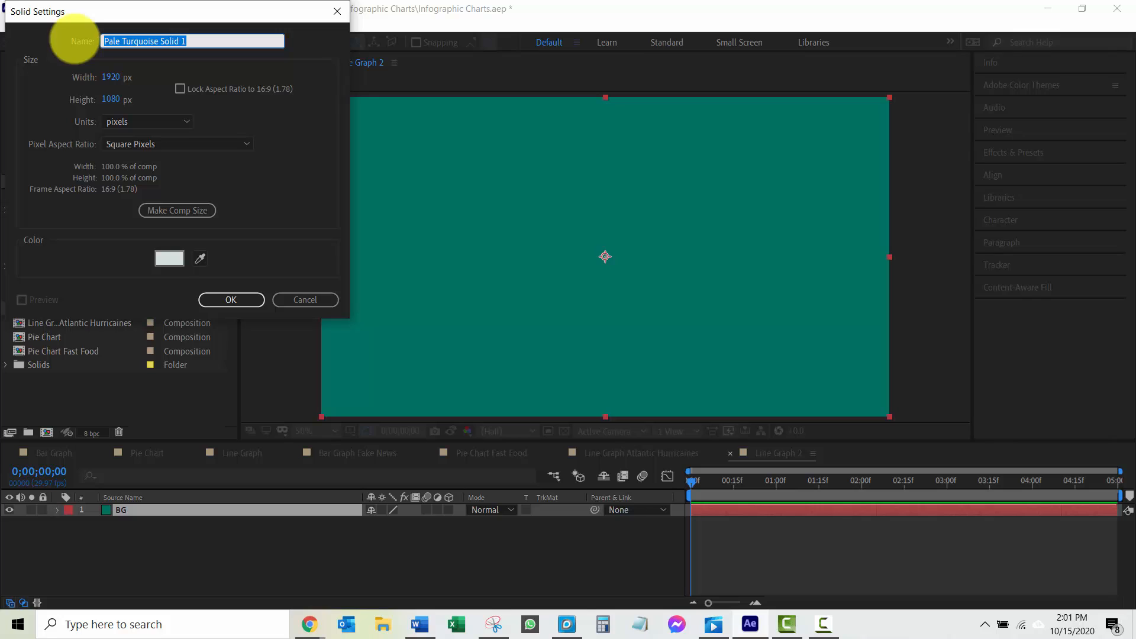
text(Grid)
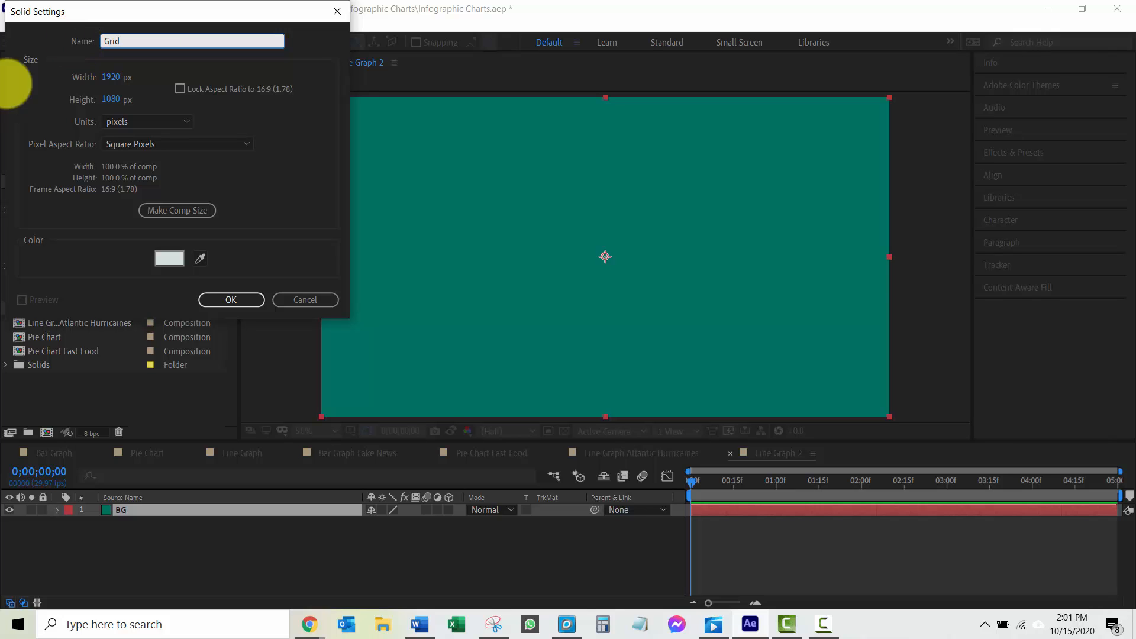
click(233, 299)
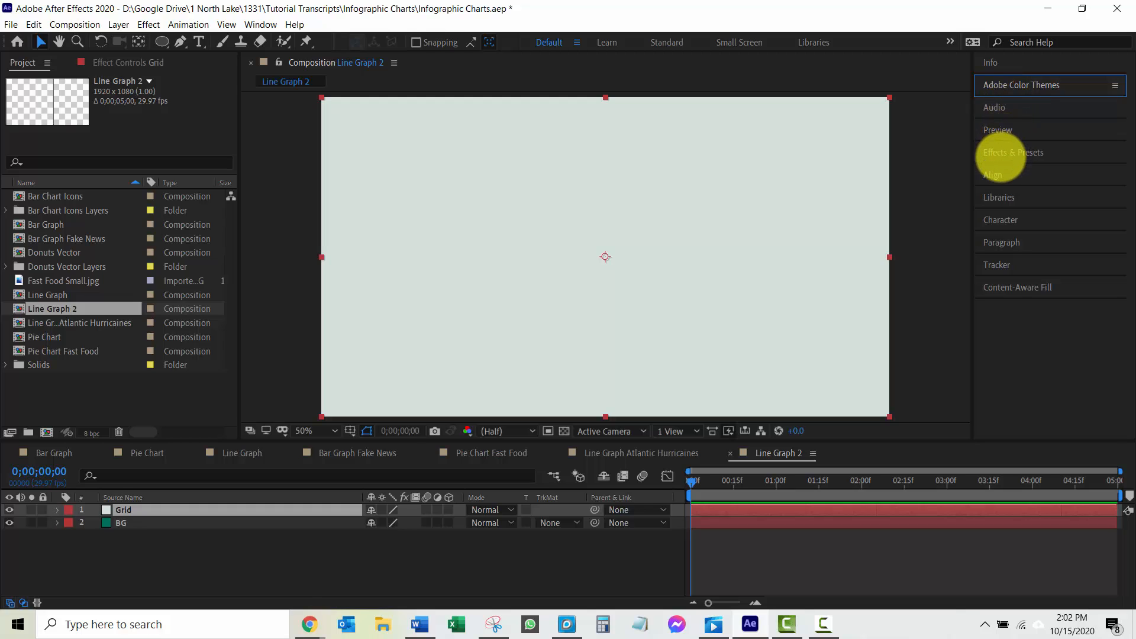
Step: Find the Grid effect by searching for "grid" and apply it to the Grid layer
click(999, 152)
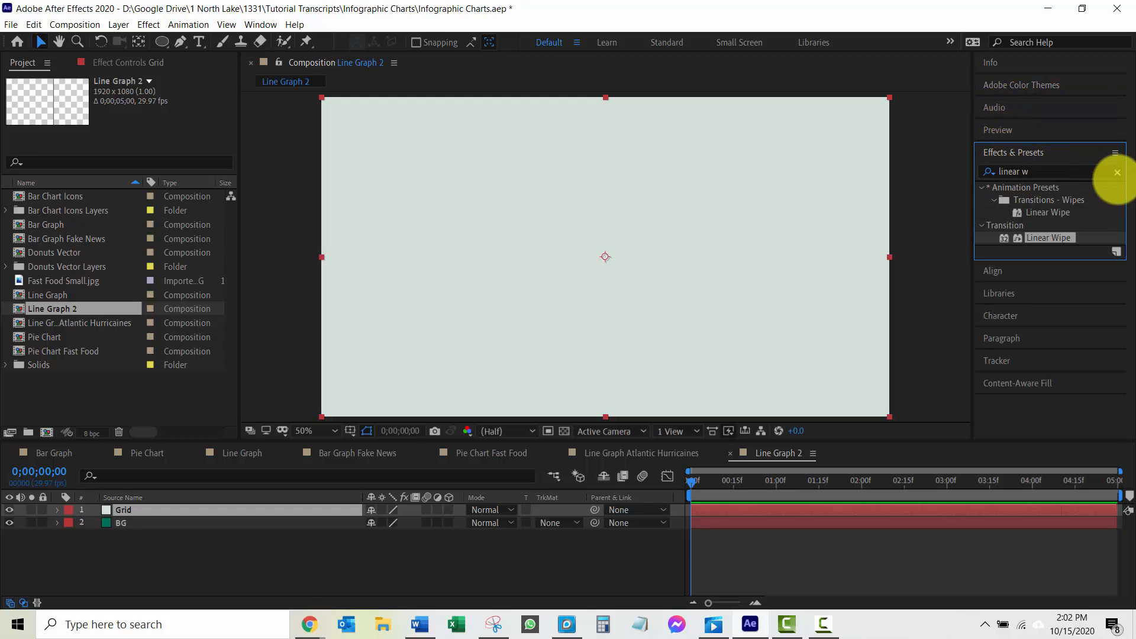
click(1116, 173)
click(1008, 174)
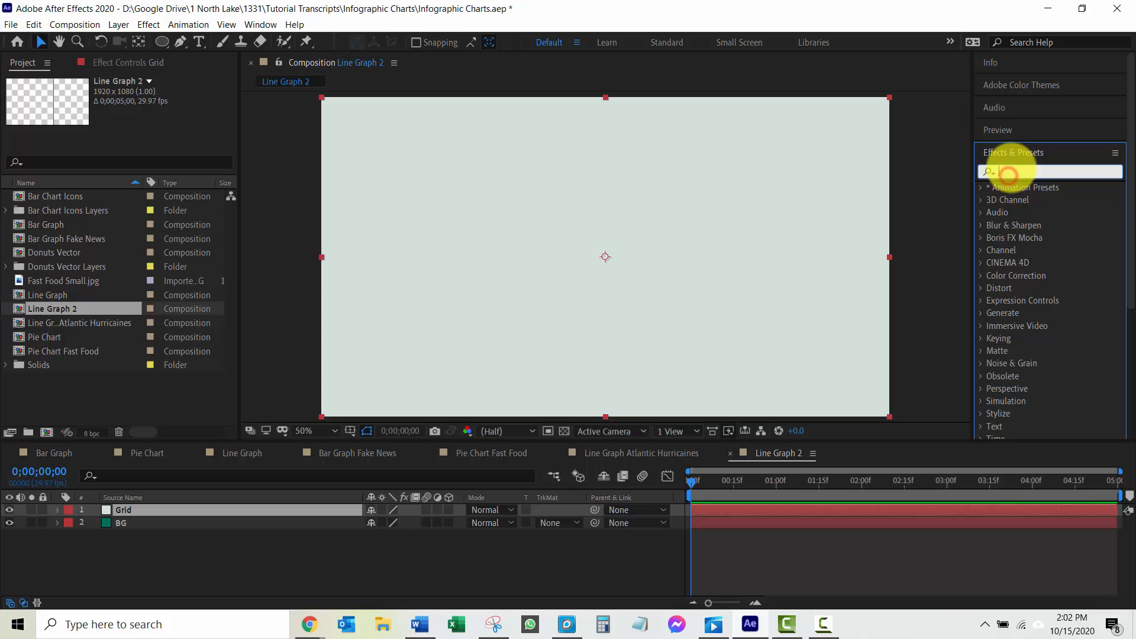
text(grid)
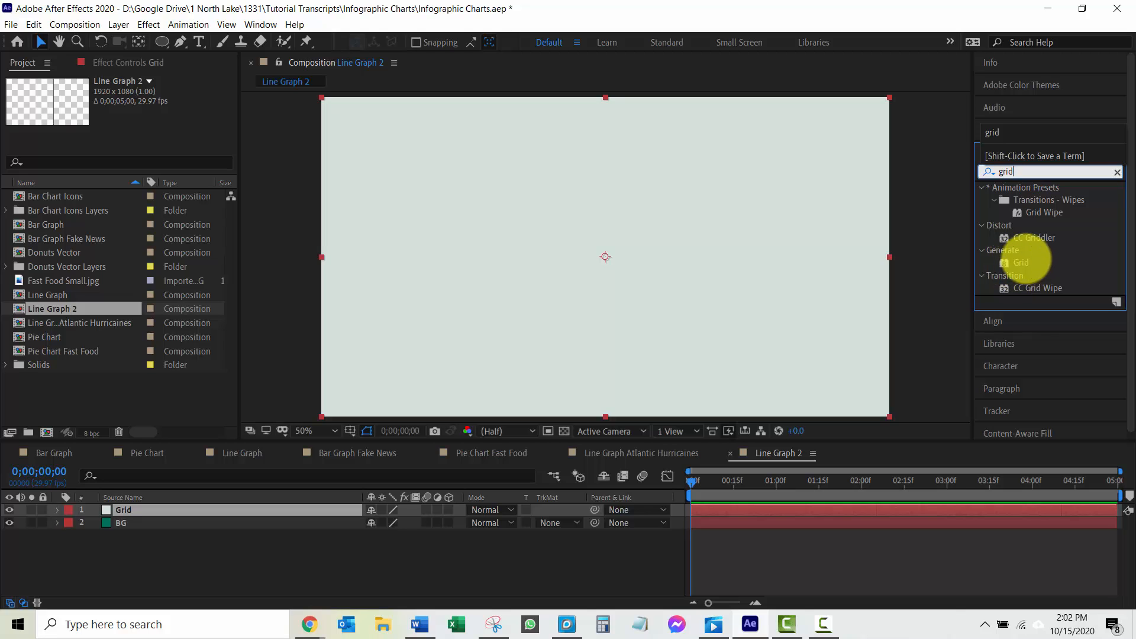
drag(1021, 262, 262, 509)
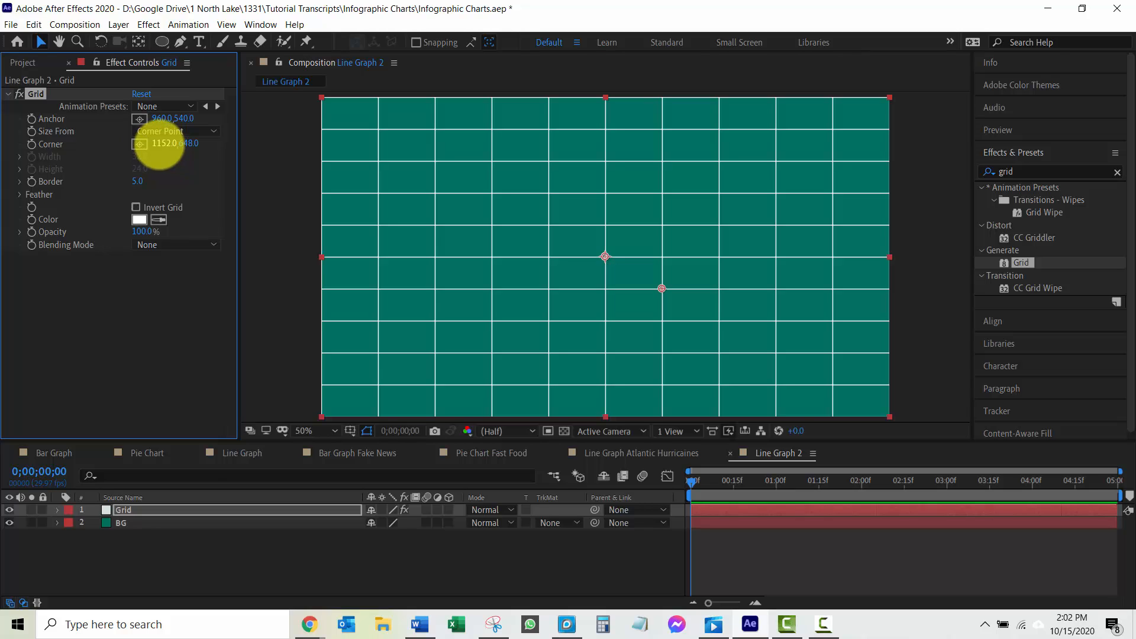
Step: Set the Grid effect's Corner to 482, 273 so the grid has four columns and four rows
click(159, 144)
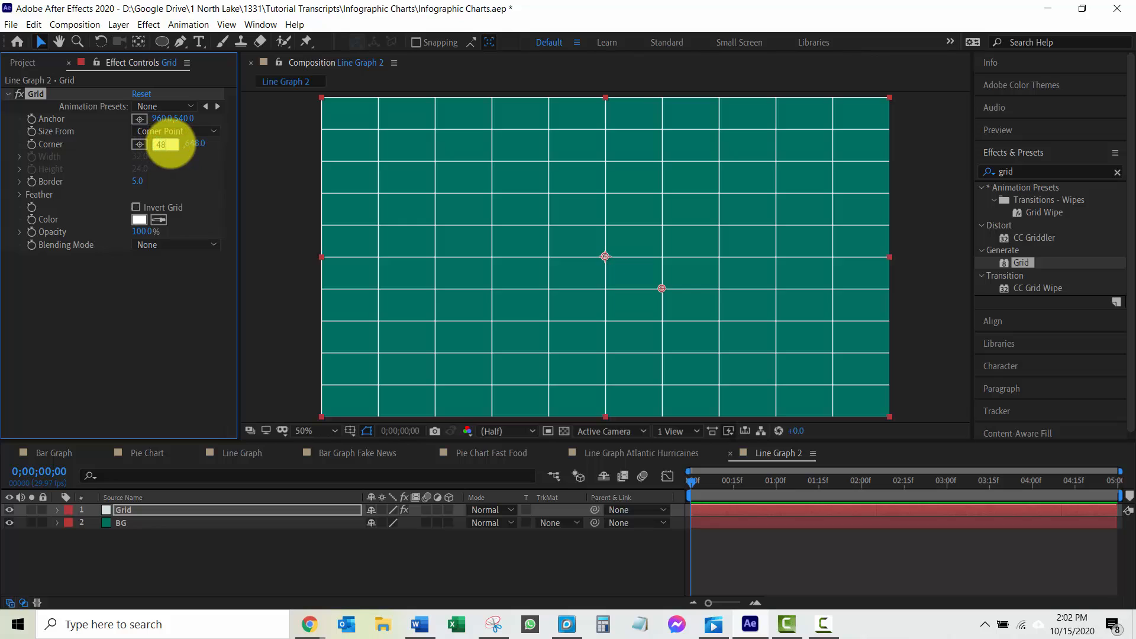
key(Tab)
text(2)
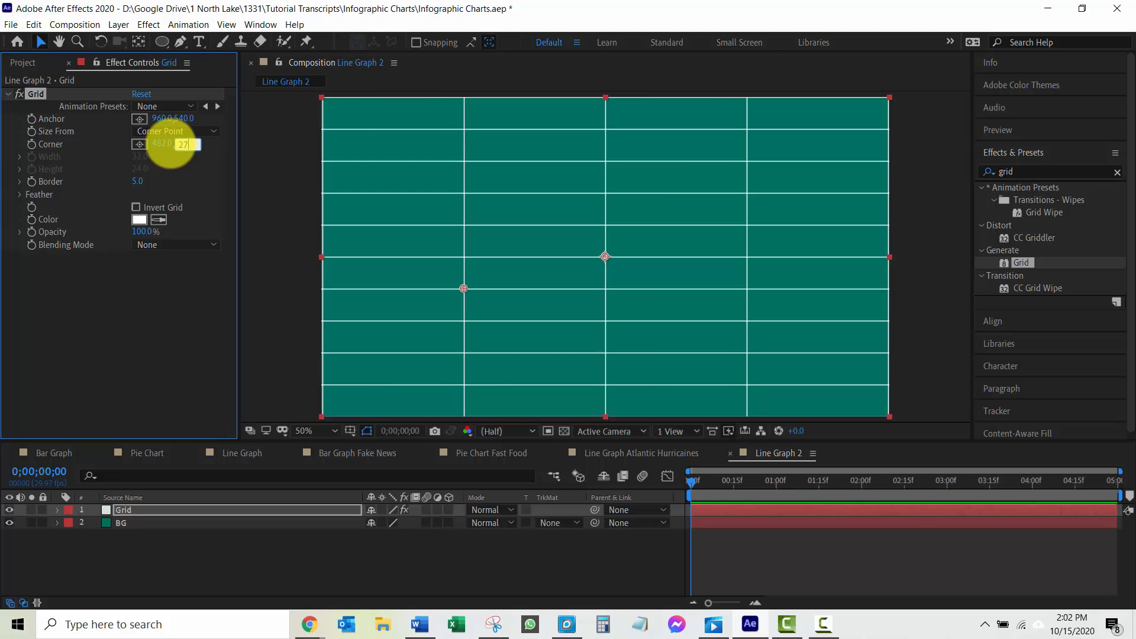
text(73)
key(Tab)
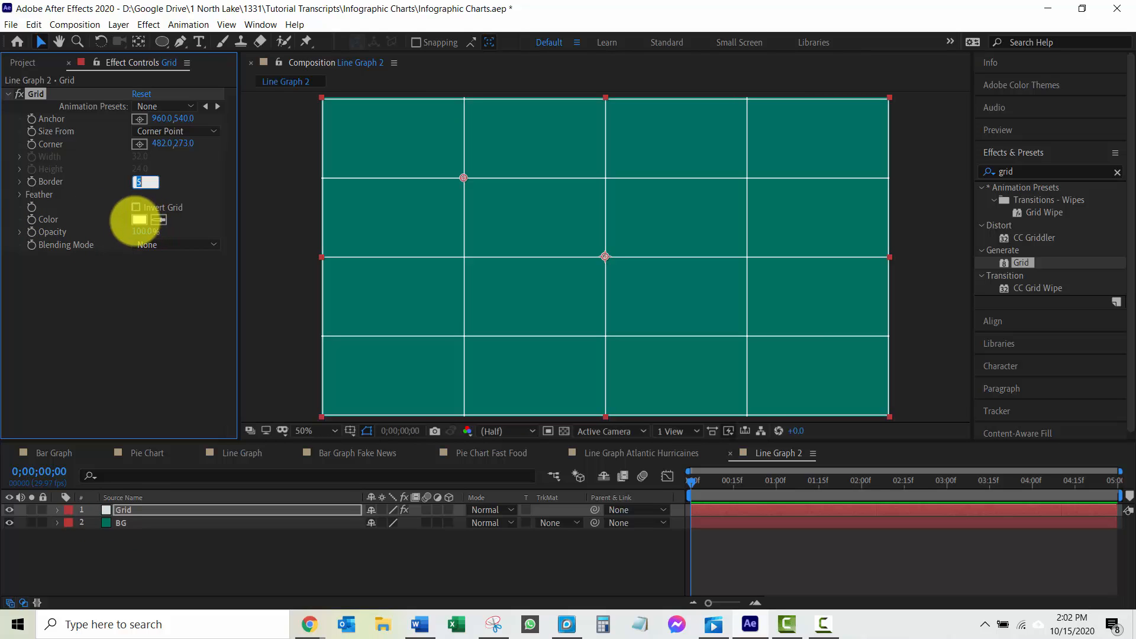
Step: Set the Grid effect's line colour to D5E0DC and its border to 10
click(138, 219)
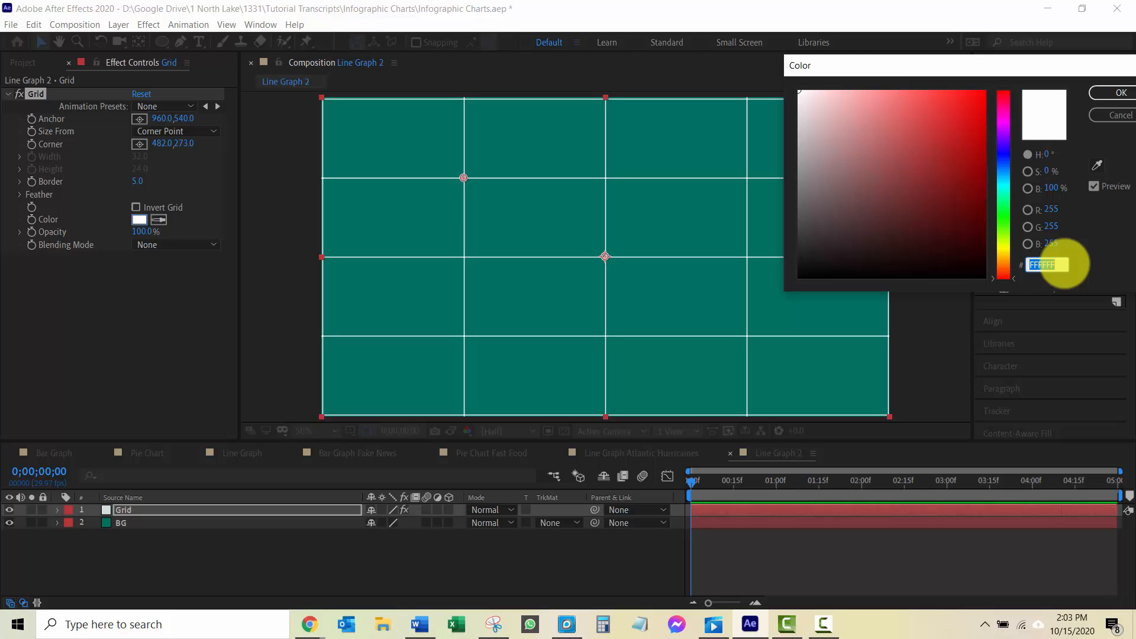
text(D5E0DC)
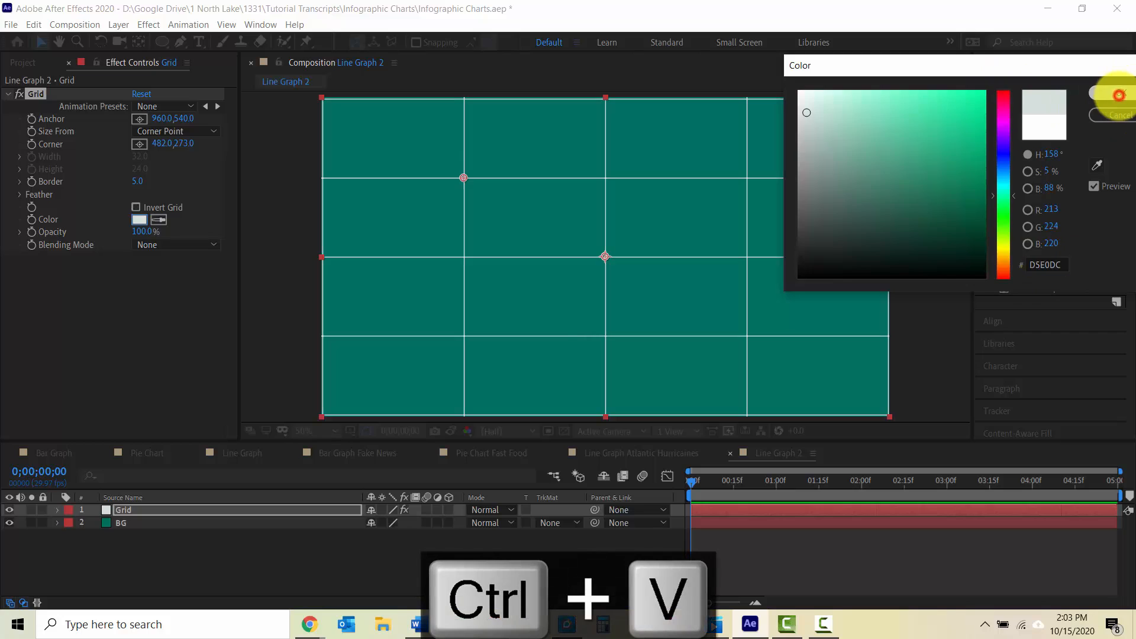
click(1120, 93)
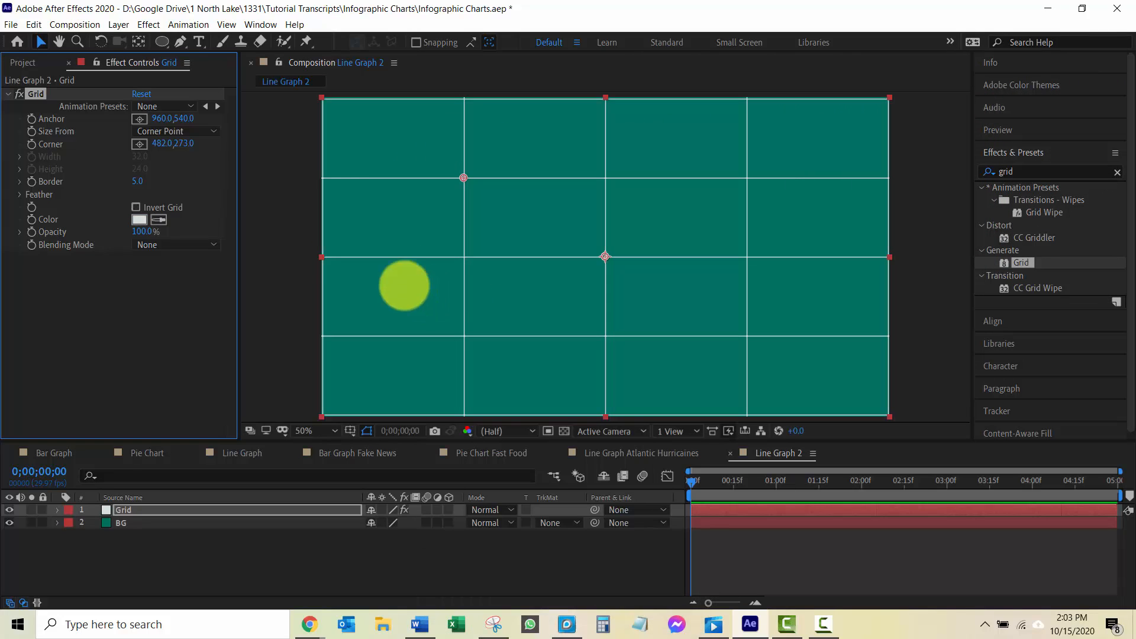
click(136, 181)
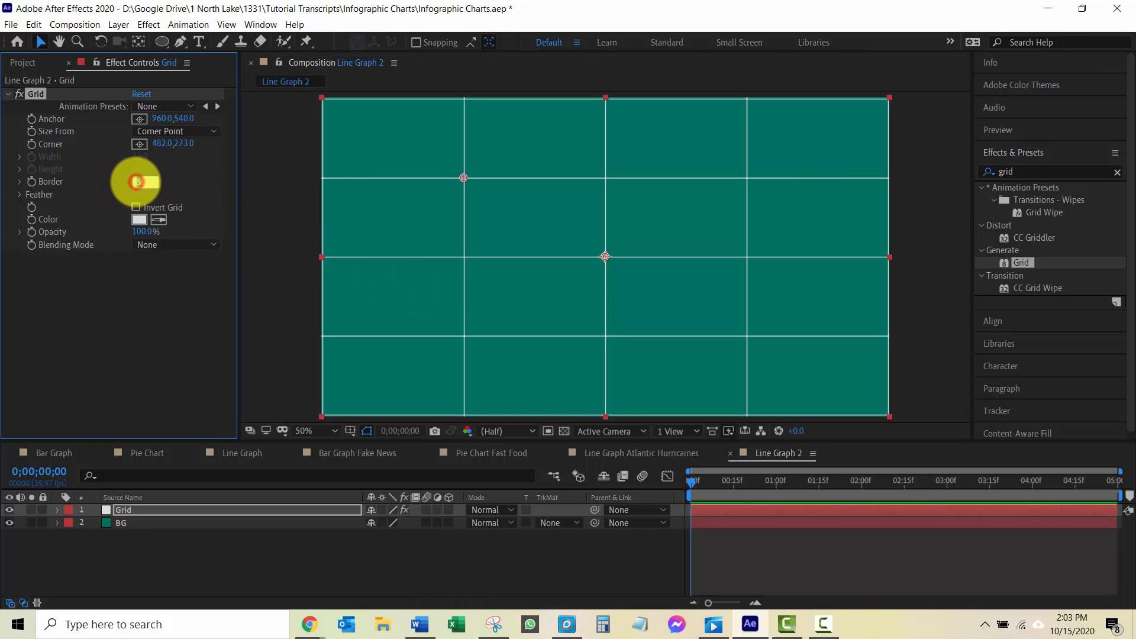
text(10)
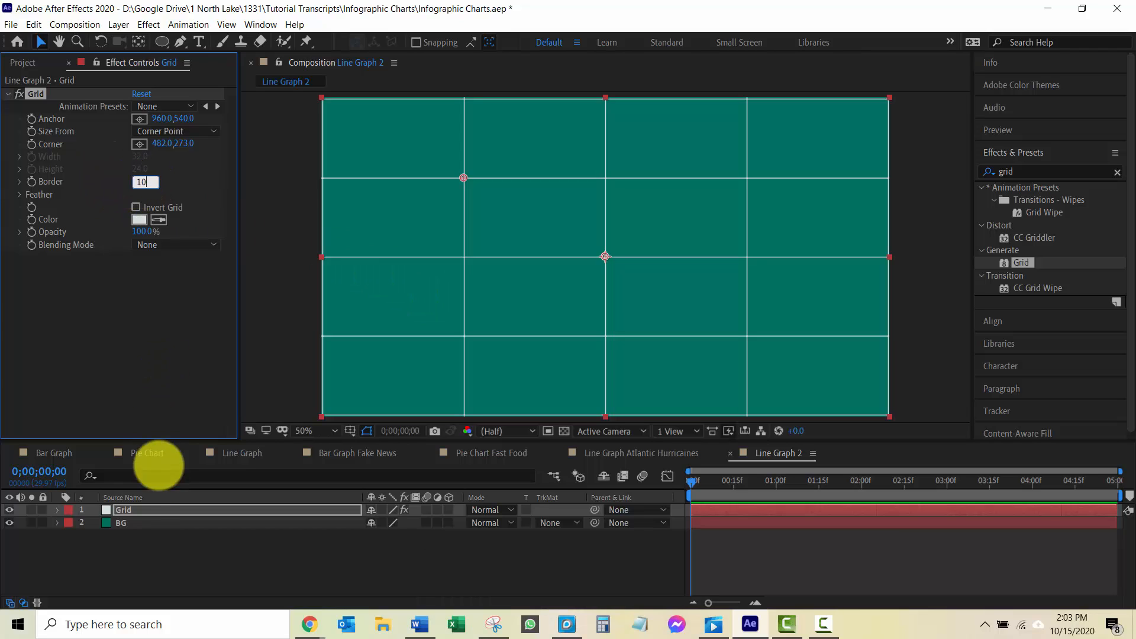
Step: Scale the Grid layer down to 60%
click(128, 512)
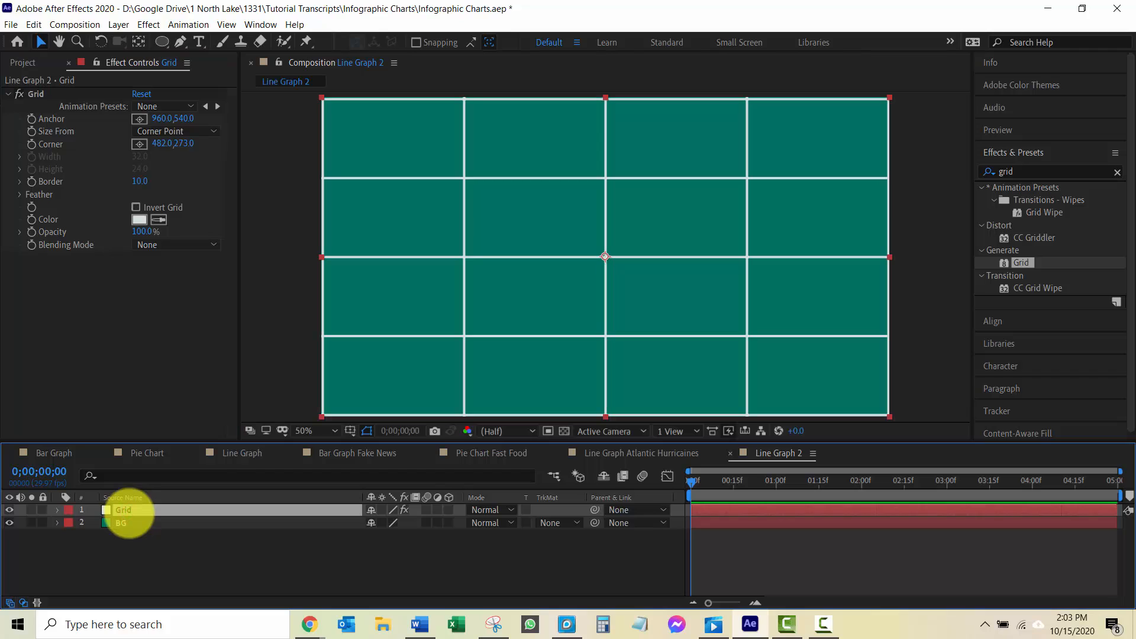
key(s)
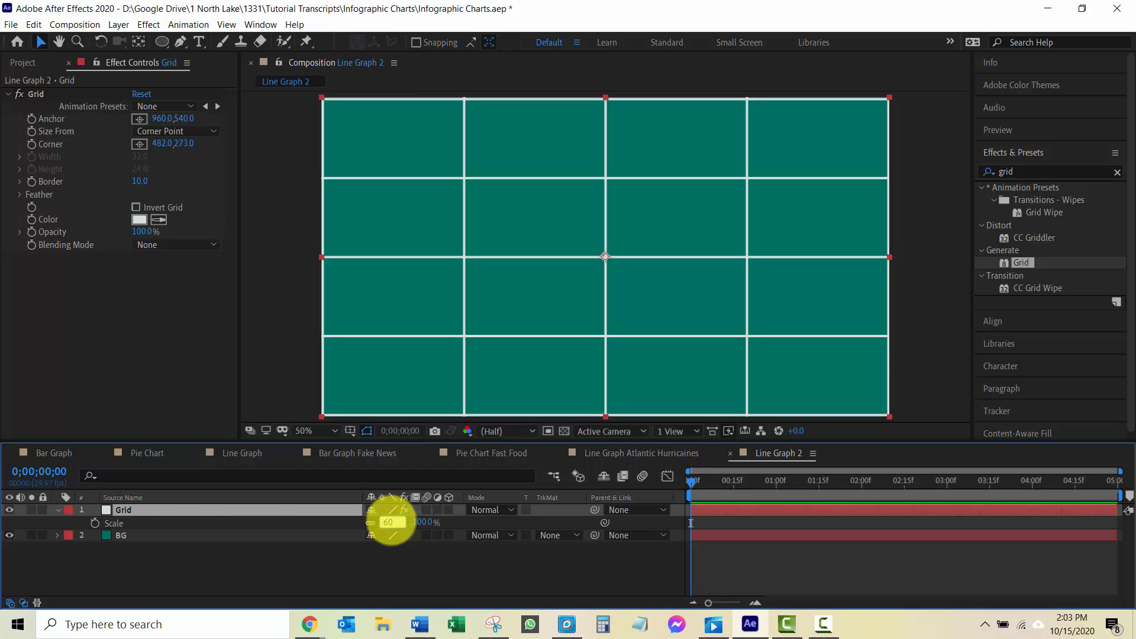
click(389, 522)
text(60)
key(Return)
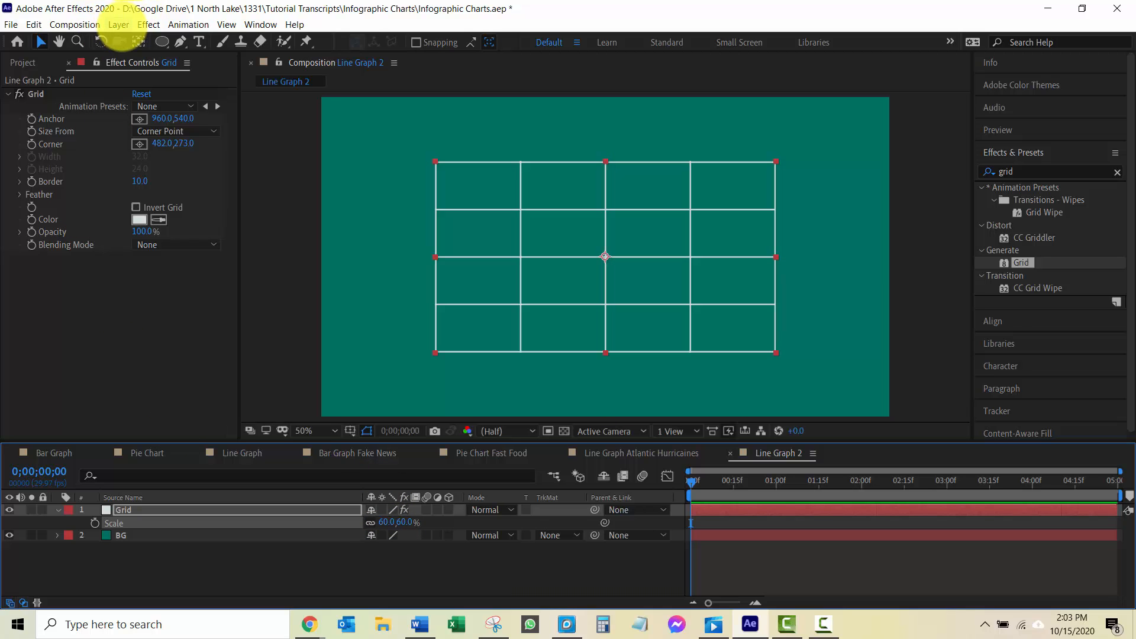
Step: Create a 1920 x 1080 solid layer named Grid BG in the dark blue colour 01314F
click(120, 25)
mouse_move(261, 39)
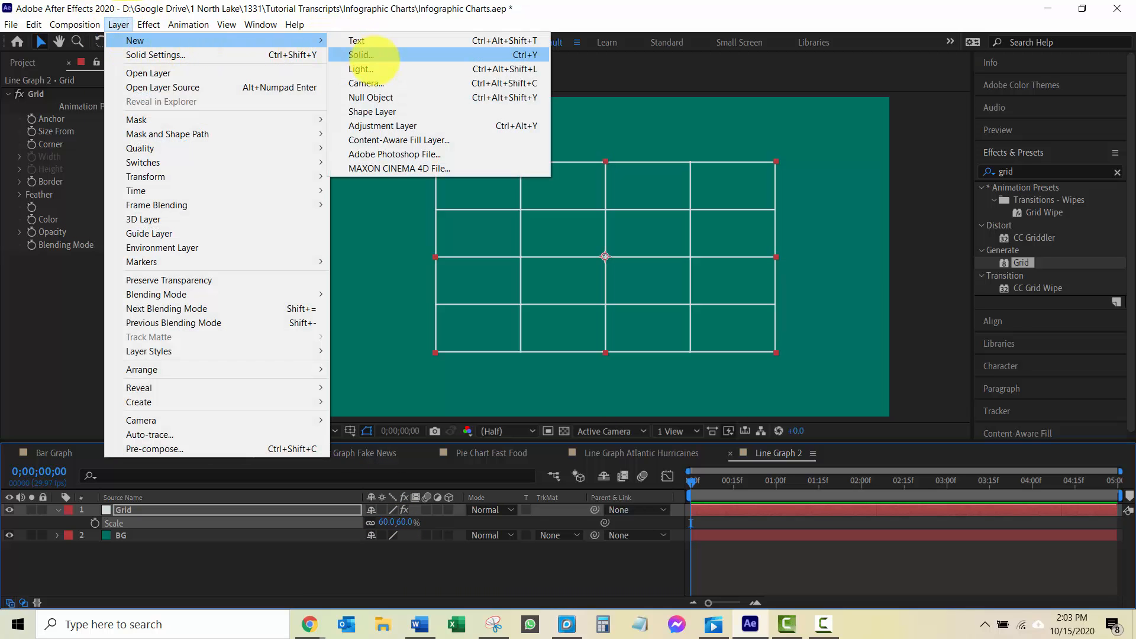
click(361, 55)
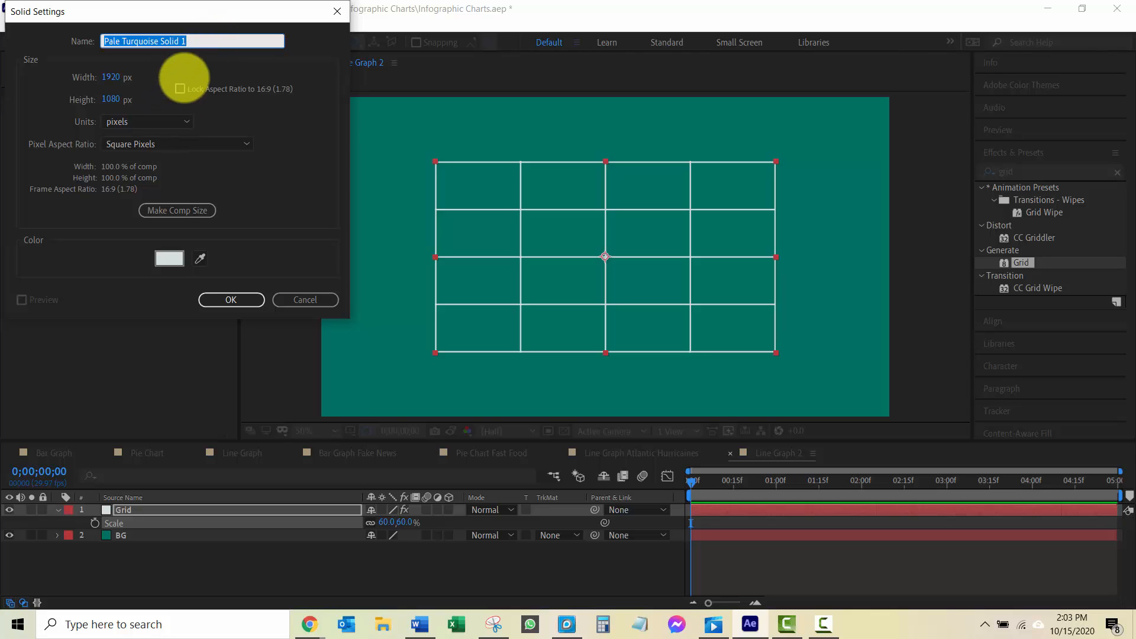
text(Grid BG)
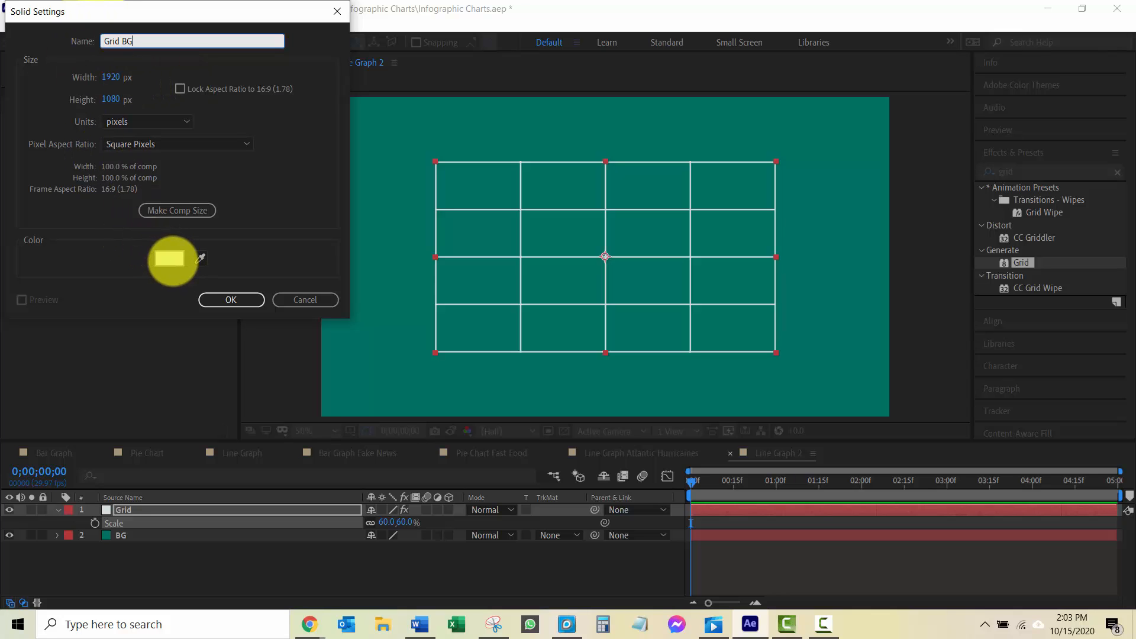
click(170, 258)
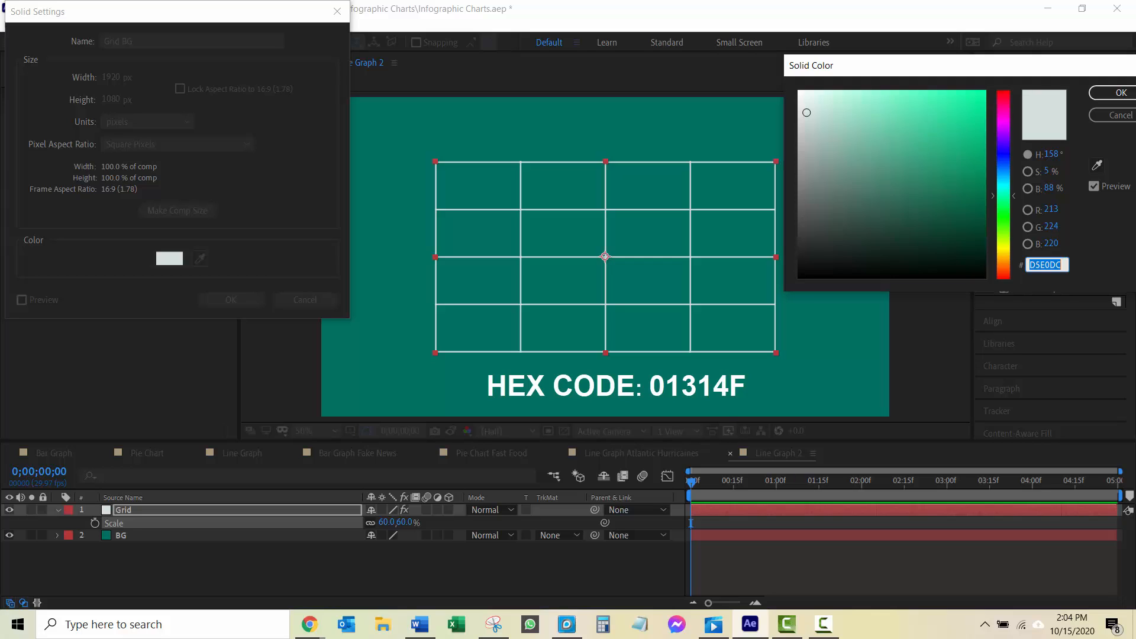
click(1047, 267)
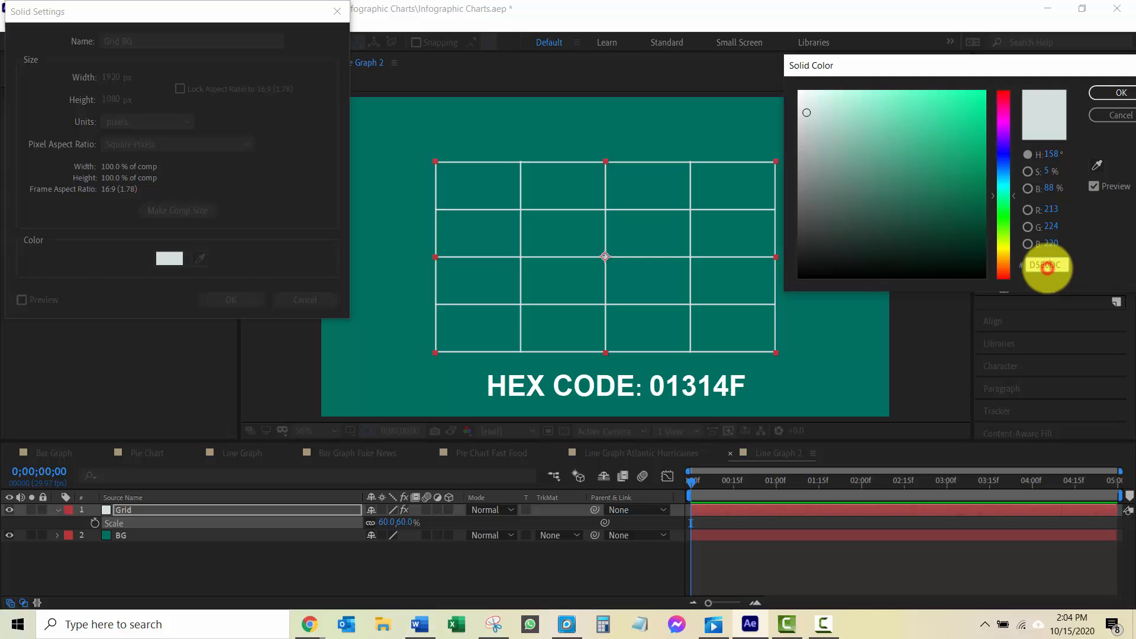
click(1062, 267)
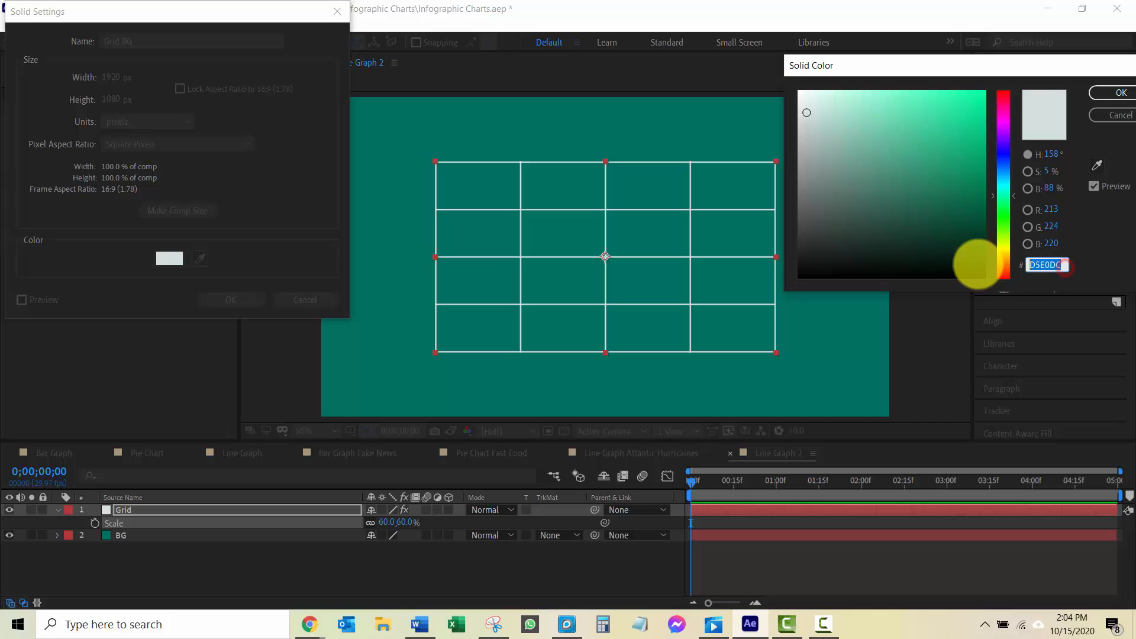
text(01314F)
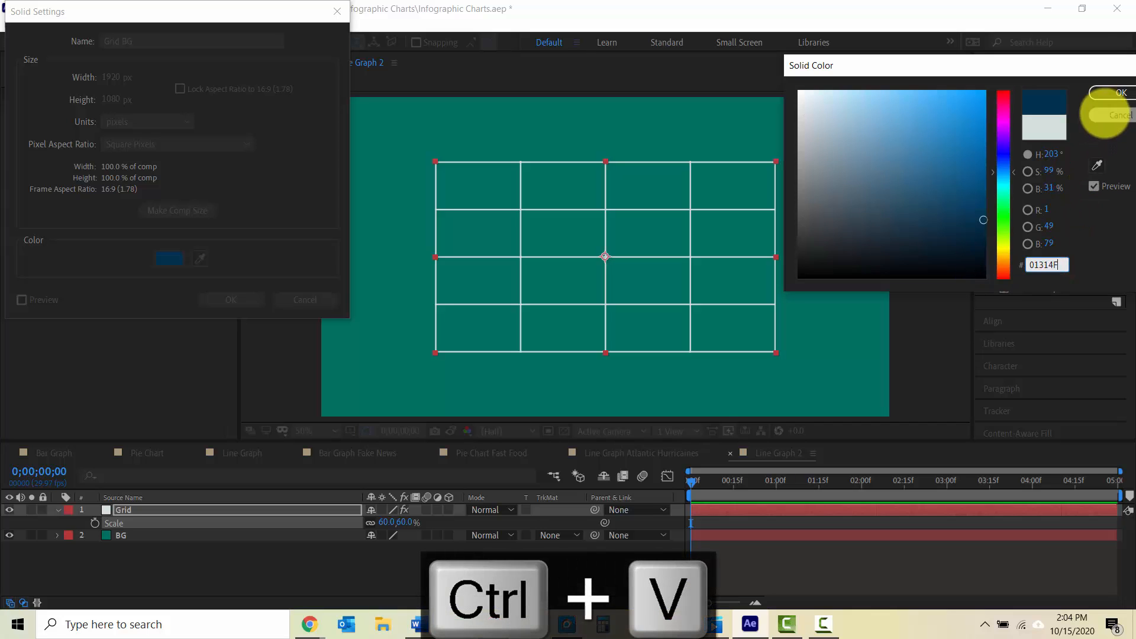
drag(1093, 69, 1043, 62)
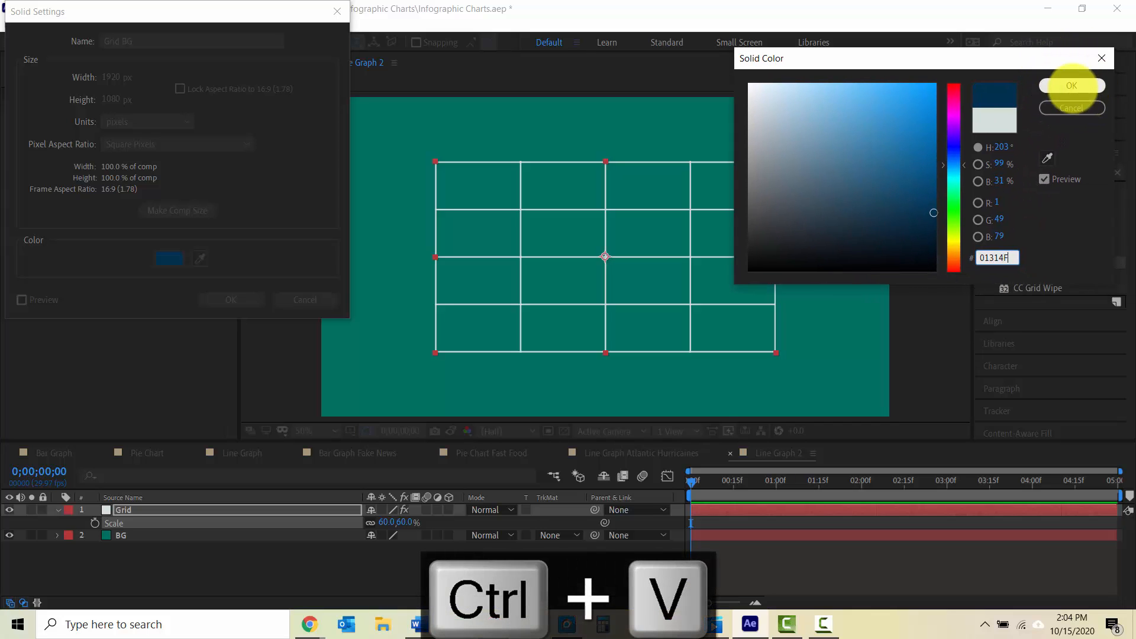
click(1073, 88)
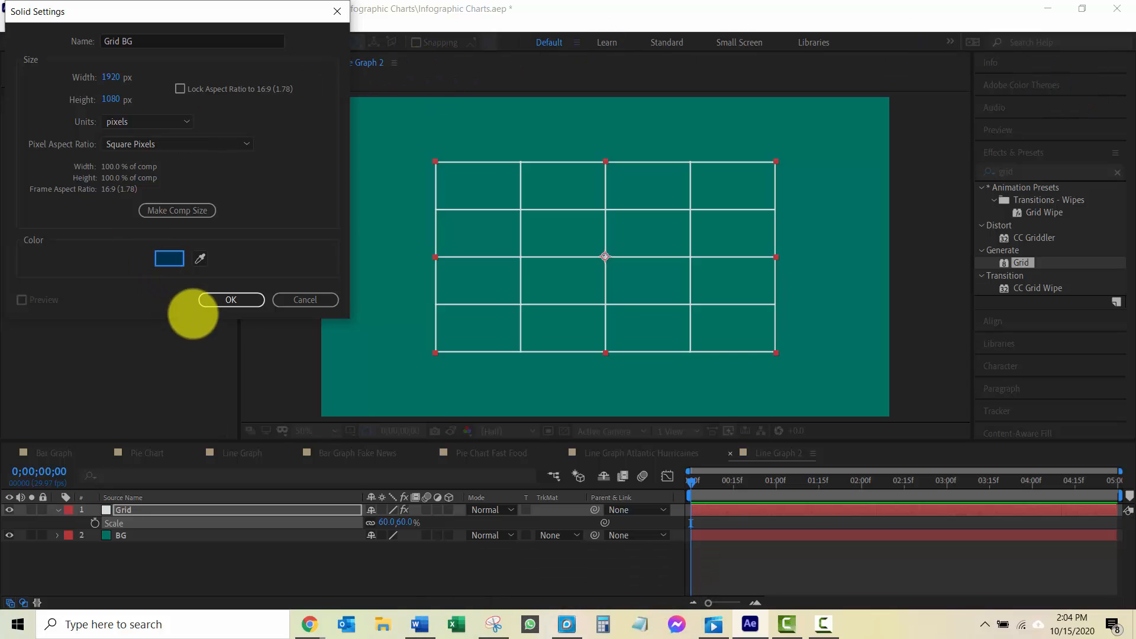
click(231, 300)
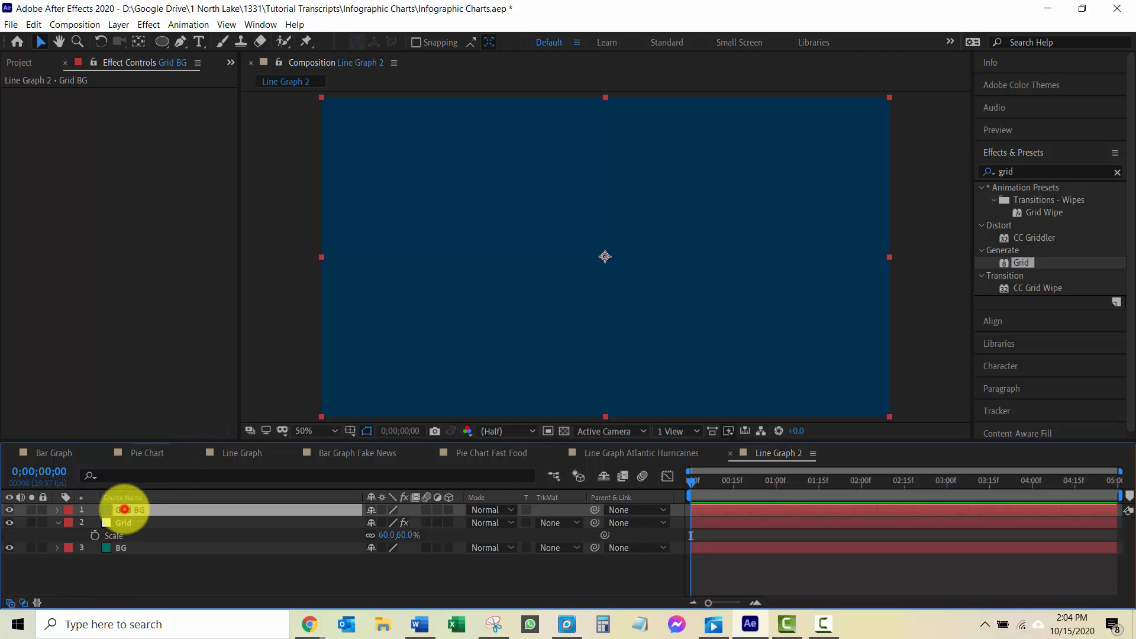
Step: Scale the Grid BG layer to 60% and place it directly beneath the Grid layer in the stacking order
key(s)
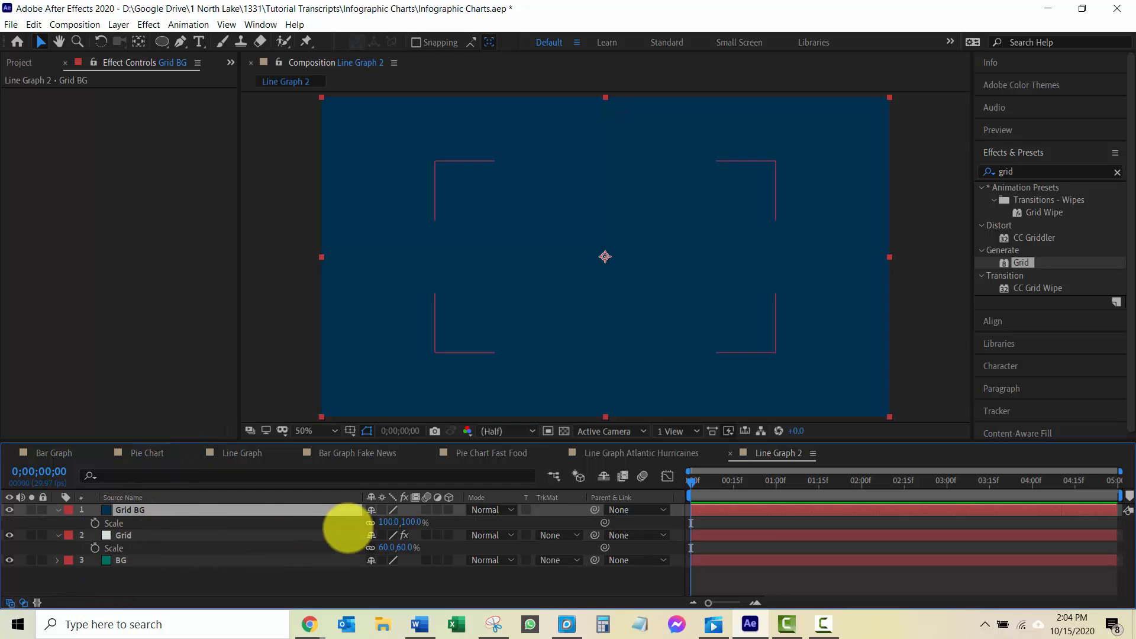
click(388, 522)
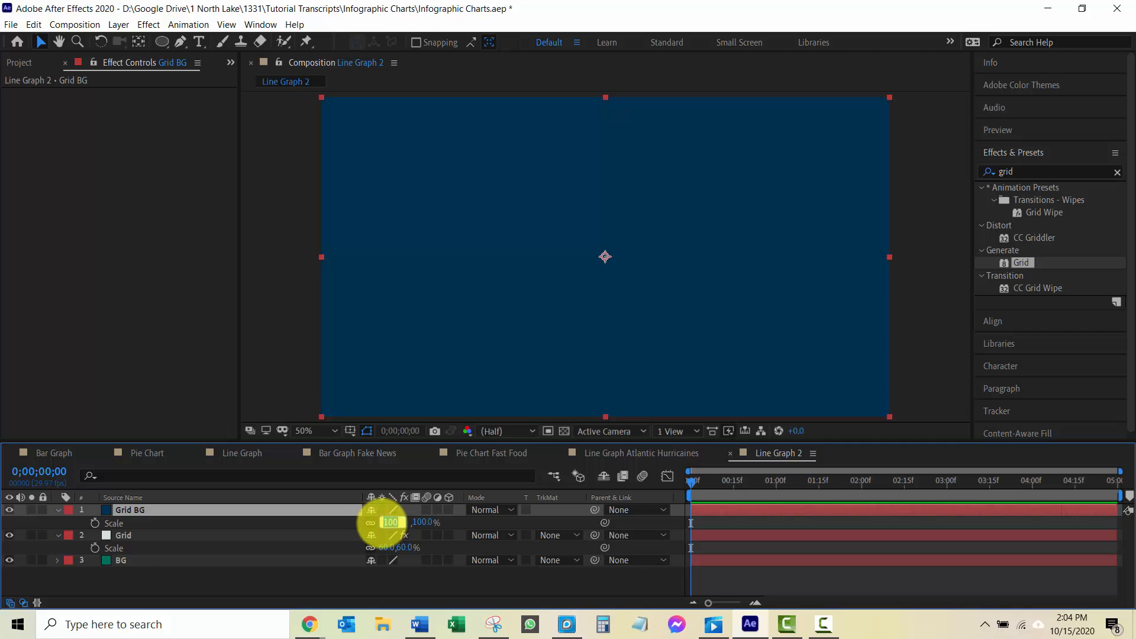
text(60)
key(Return)
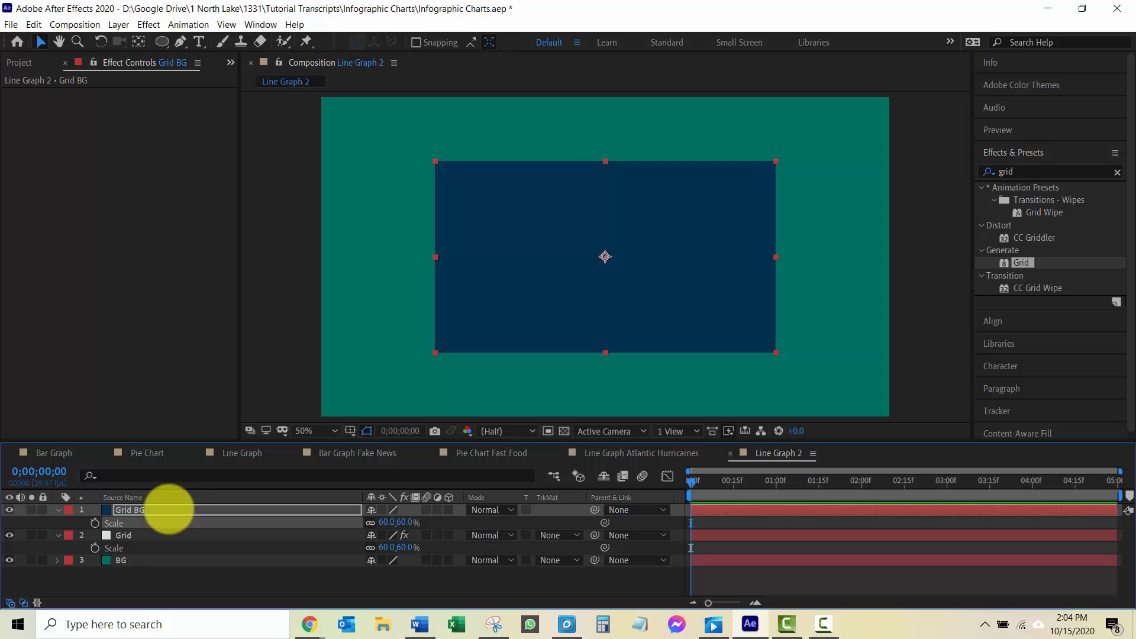
drag(167, 509, 168, 548)
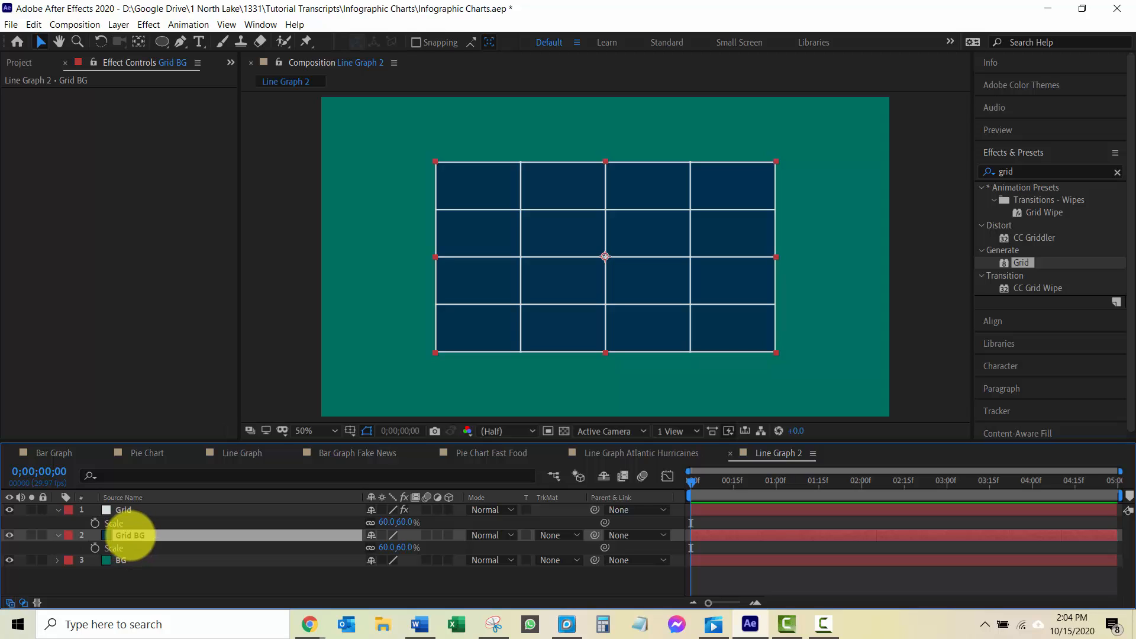
Step: Collapse the Scale properties of the Grid BG and Grid layers
key(s)
click(126, 510)
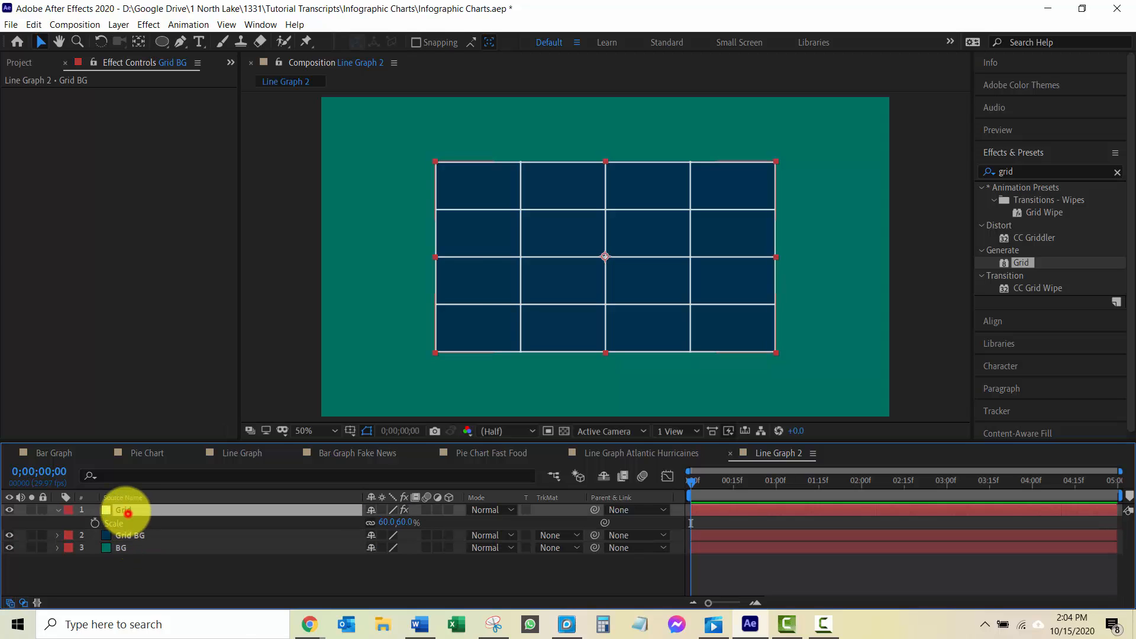
key(s)
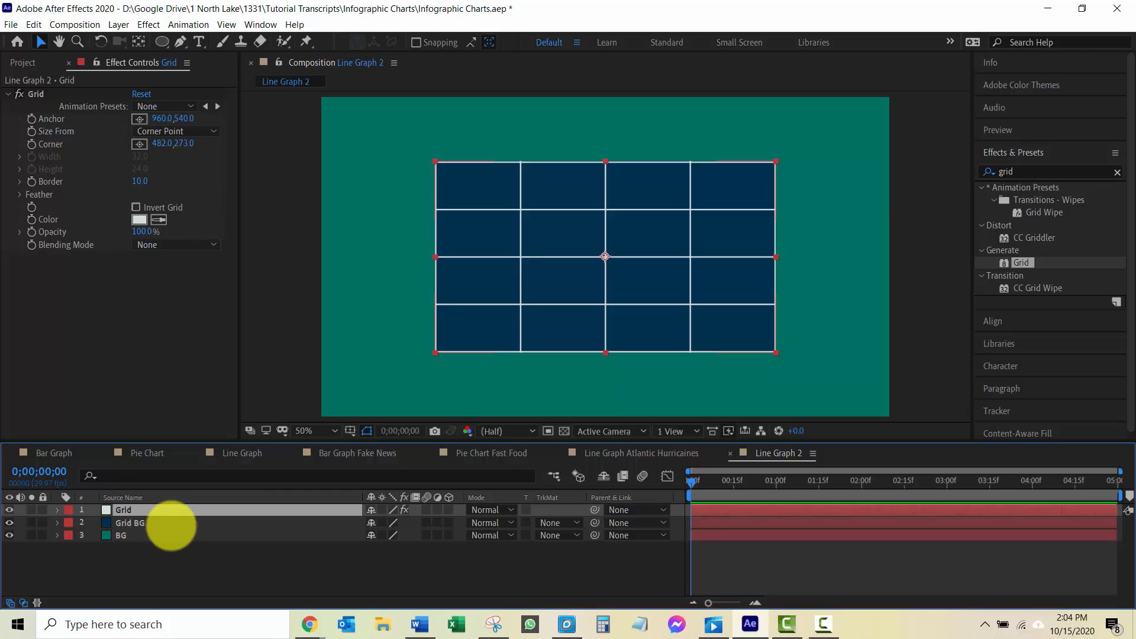
Step: Shift the Grid and Grid BG layers down together towards the composition's lower edge, leaving space above the grid, and deselect them
shift+click(171, 524)
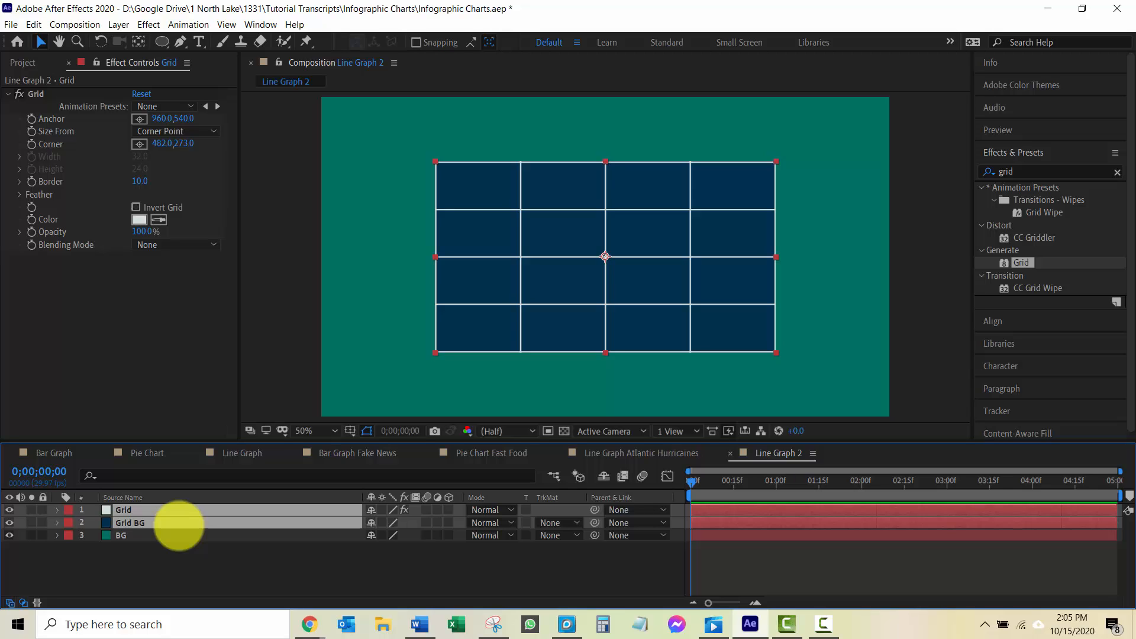
key(shift+Down)
key(shift+Down)
key(shift+Down)
key(shift+Down)
key(shift+Down)
key(shift+Down)
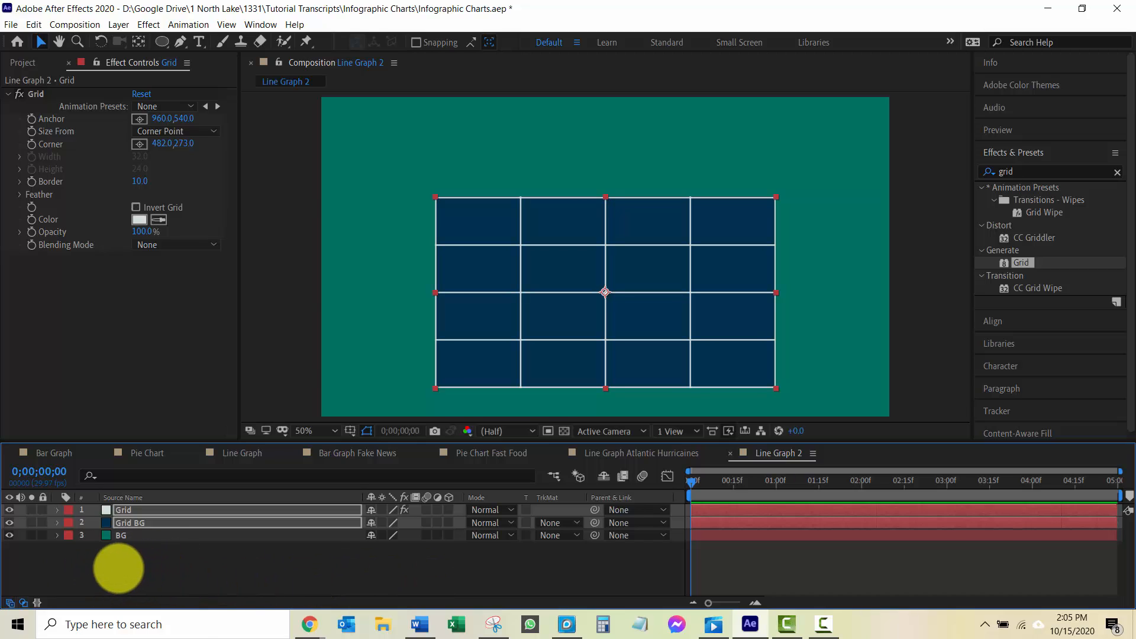
click(118, 568)
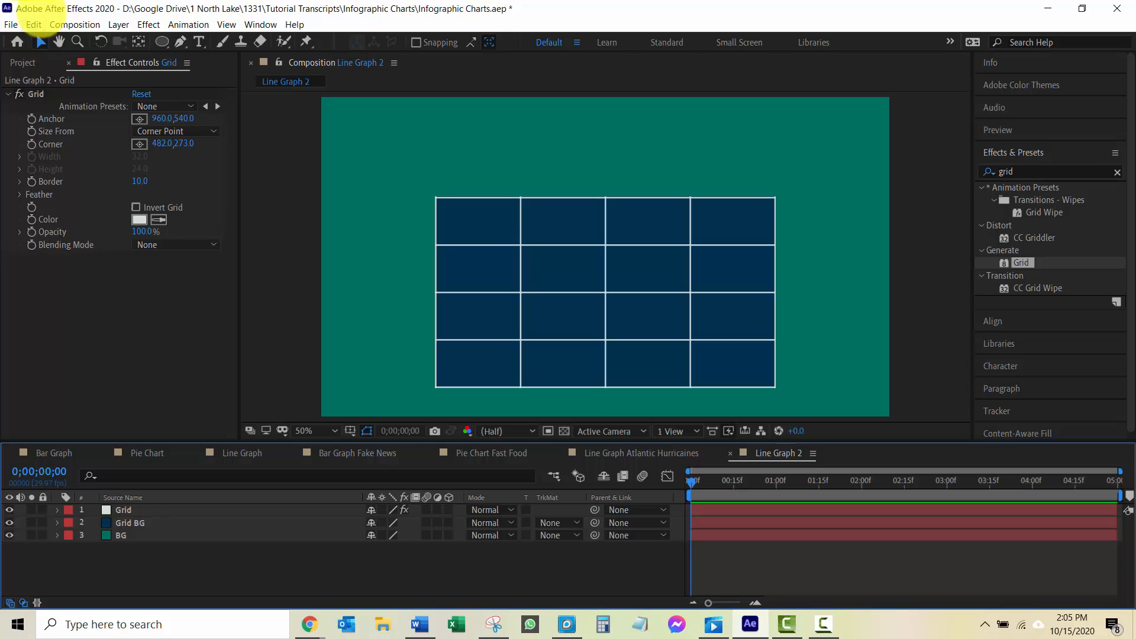
Step: Set up the Pen tool with its fill at None and check its stroke colour, with no layer selected
click(32, 25)
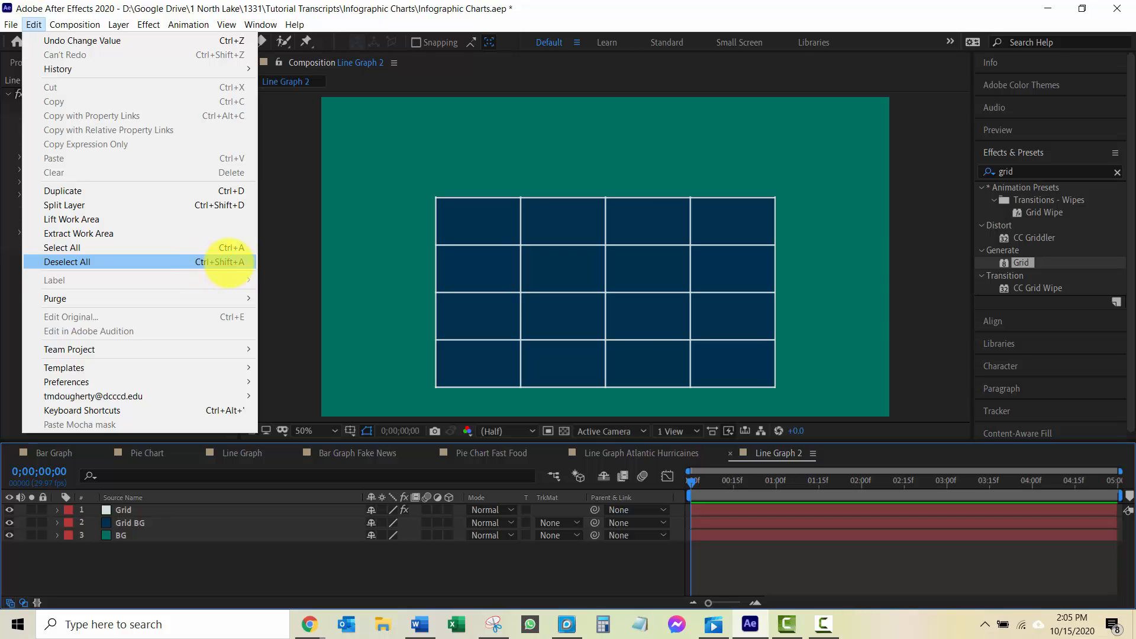
click(216, 585)
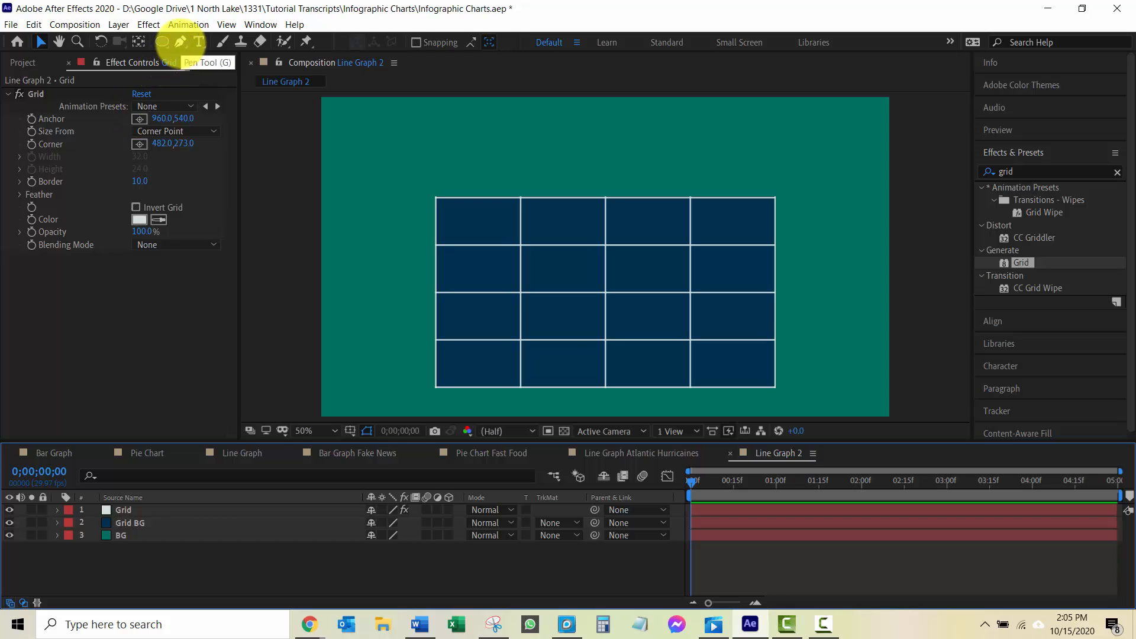
click(181, 41)
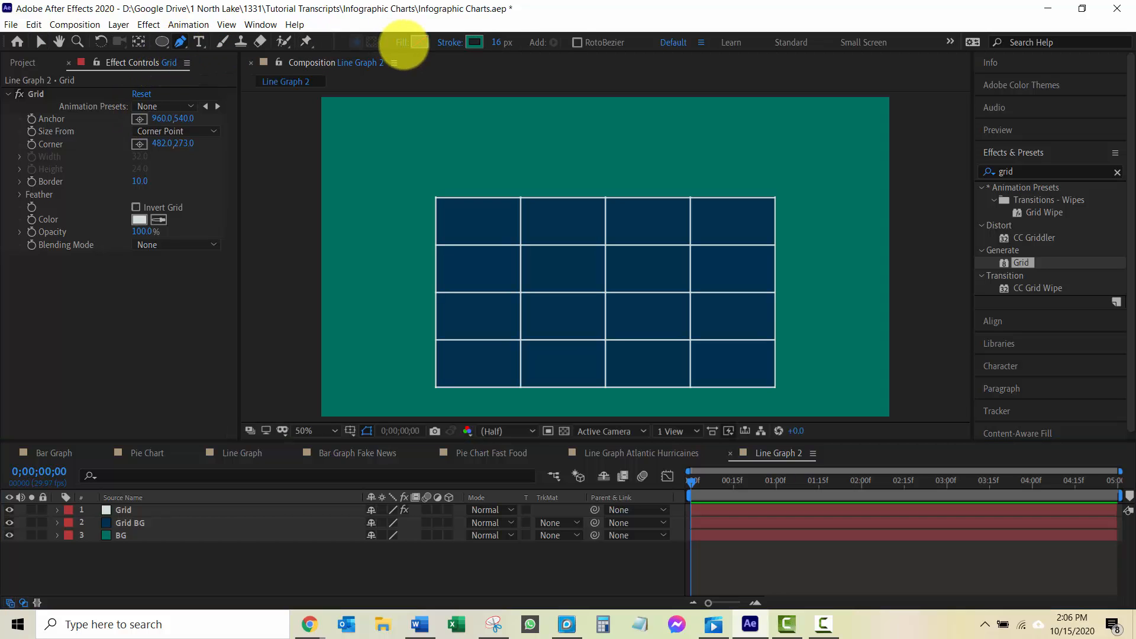
click(405, 43)
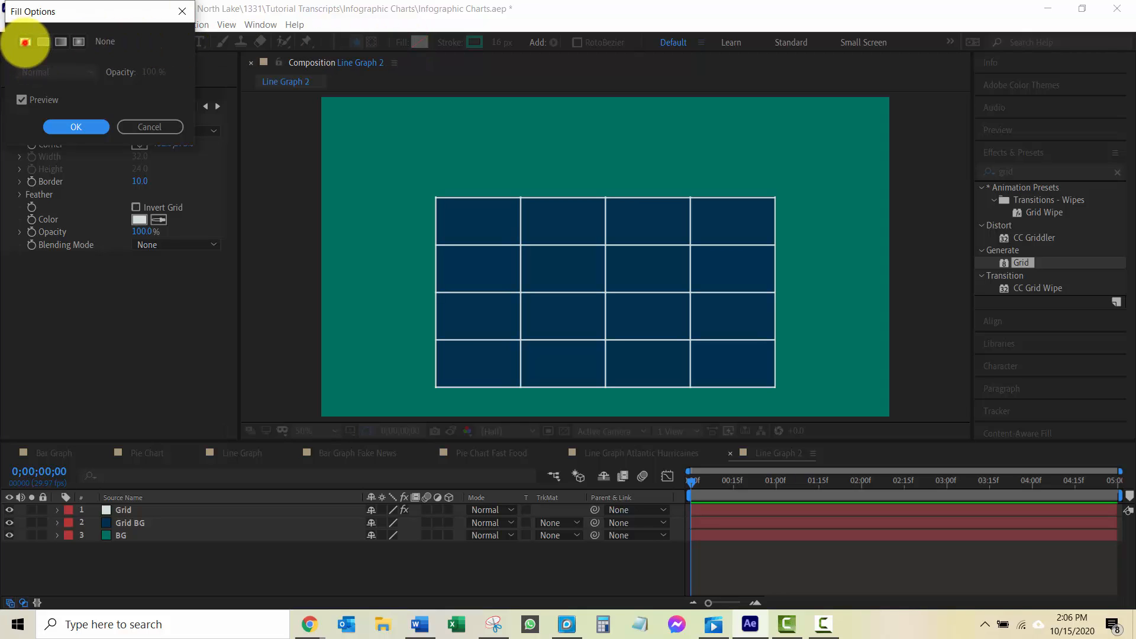
click(76, 127)
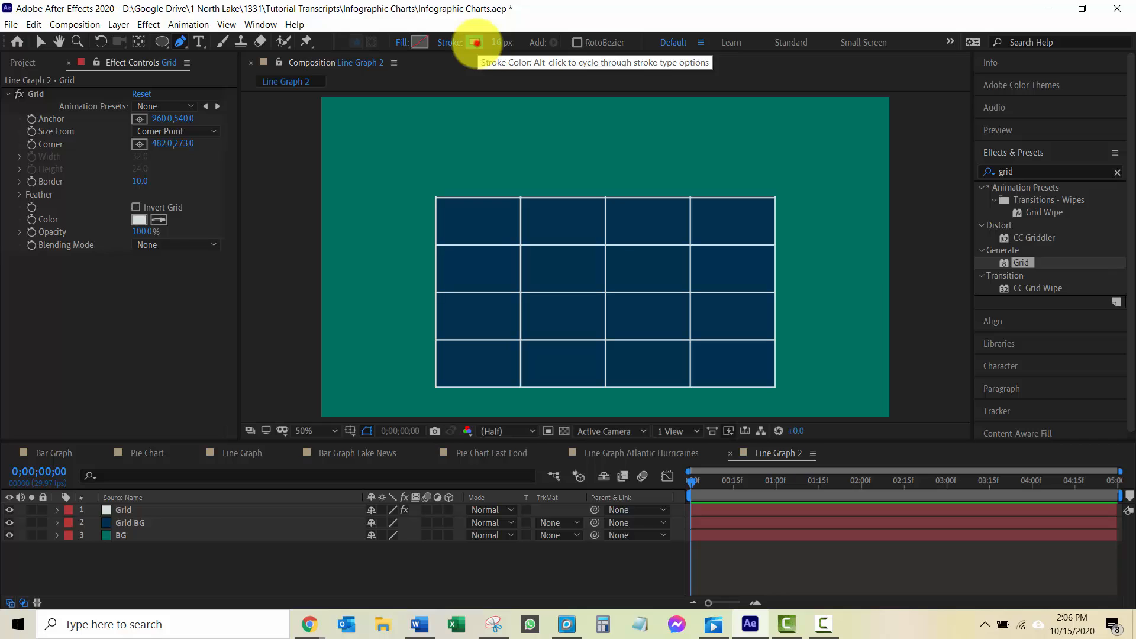
click(475, 42)
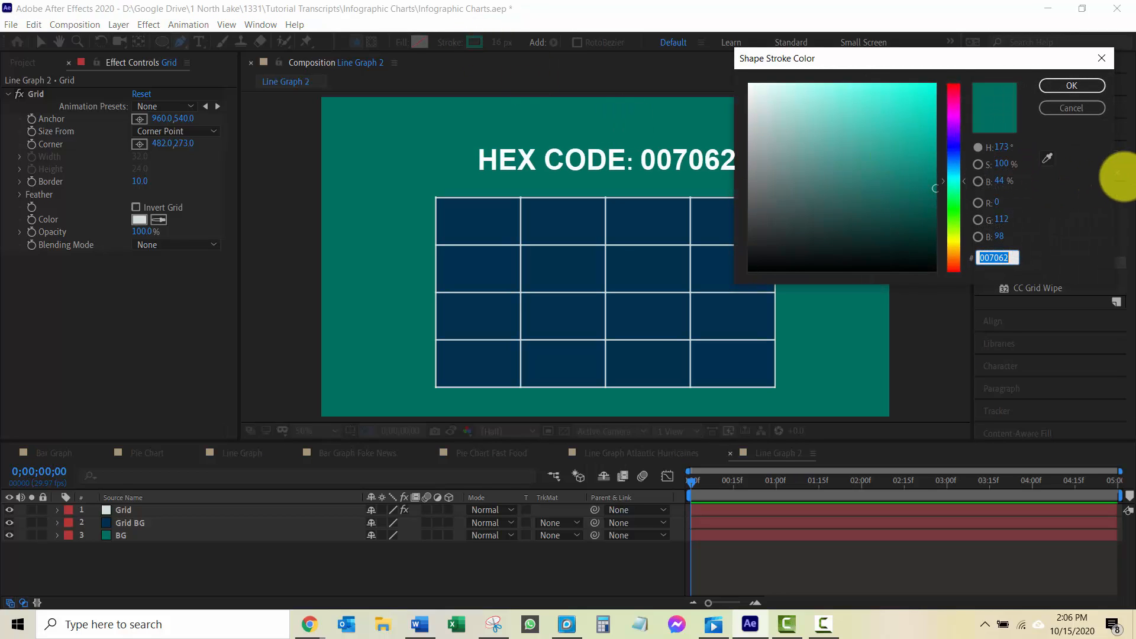
click(1064, 112)
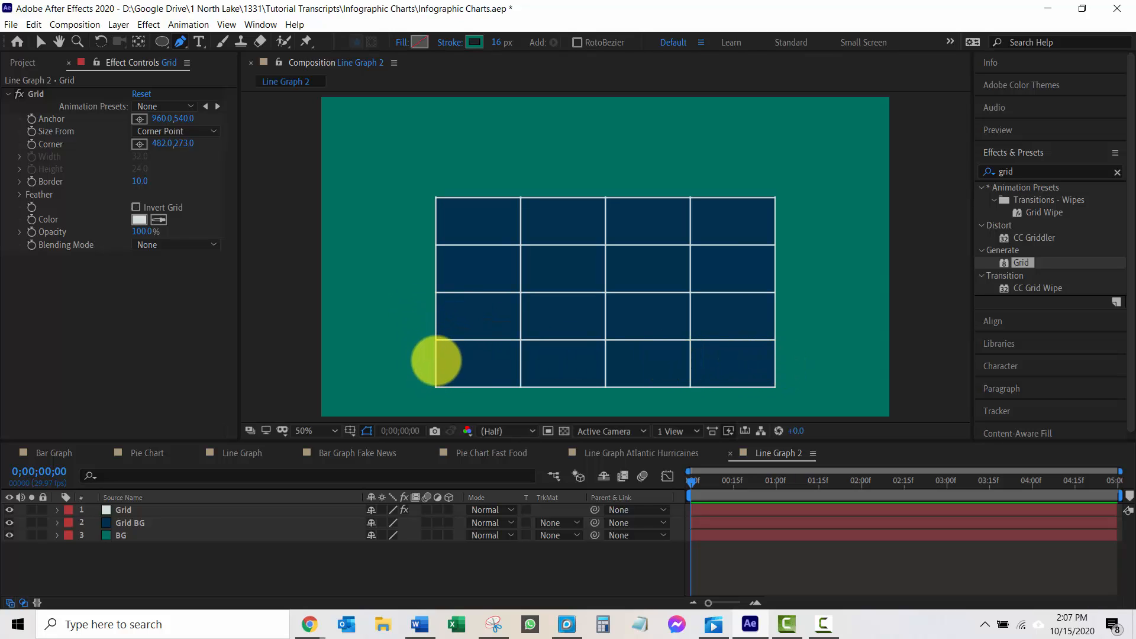
key(period)
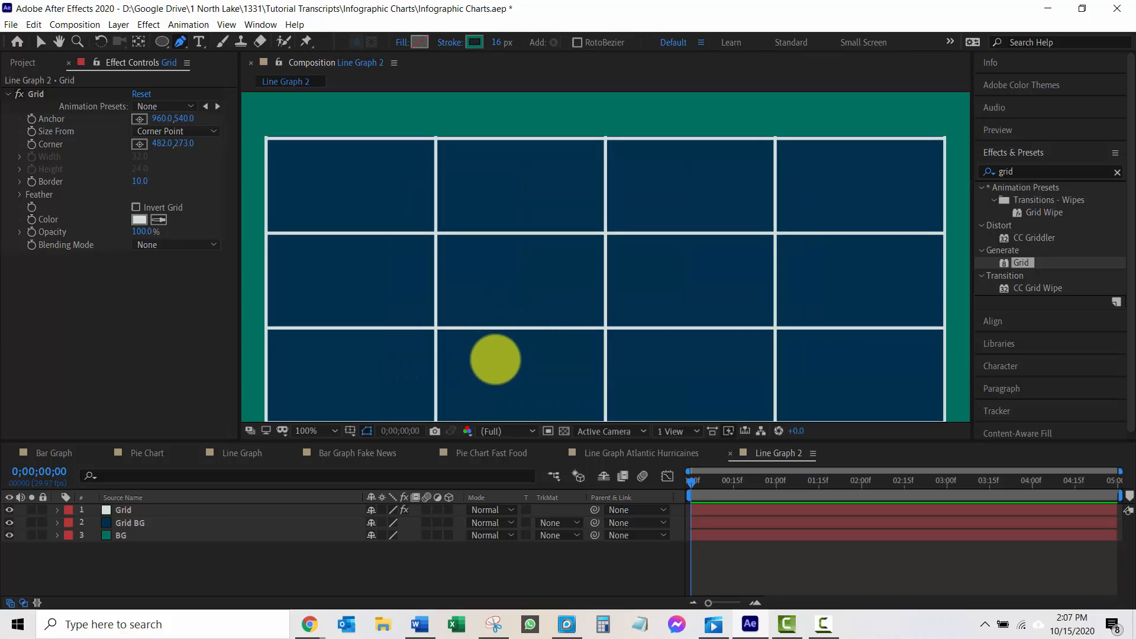
Step: Draw a five-point zigzag graph line with the Pen tool, placing one point on each vertical grid line from the left edge to the right
drag(493, 348, 502, 243)
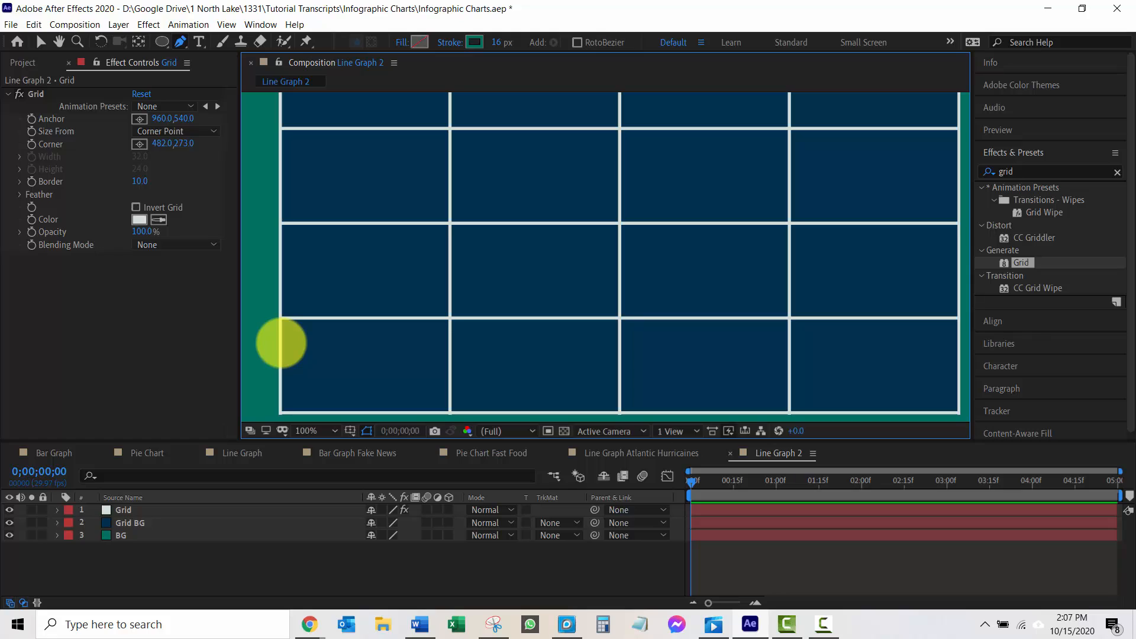
click(281, 344)
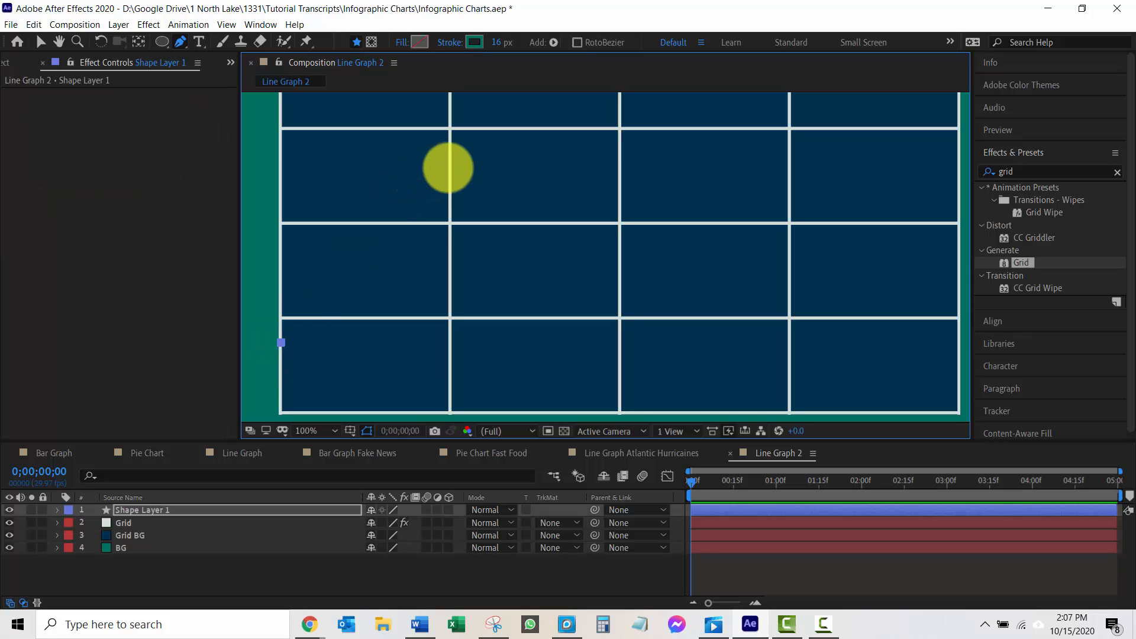
click(451, 166)
click(619, 246)
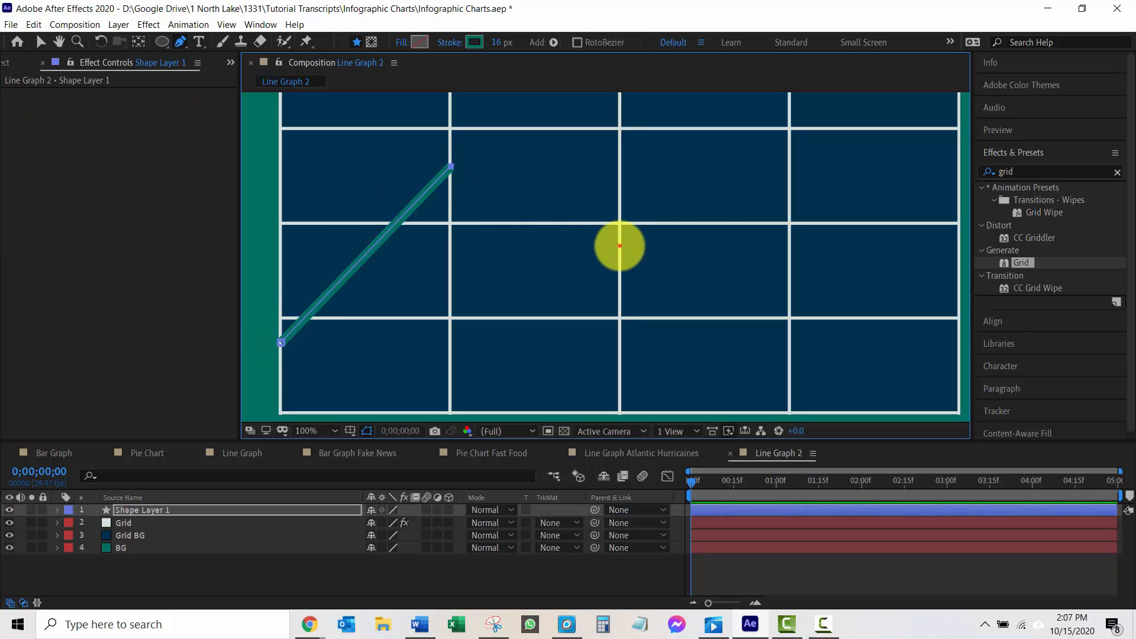
click(790, 107)
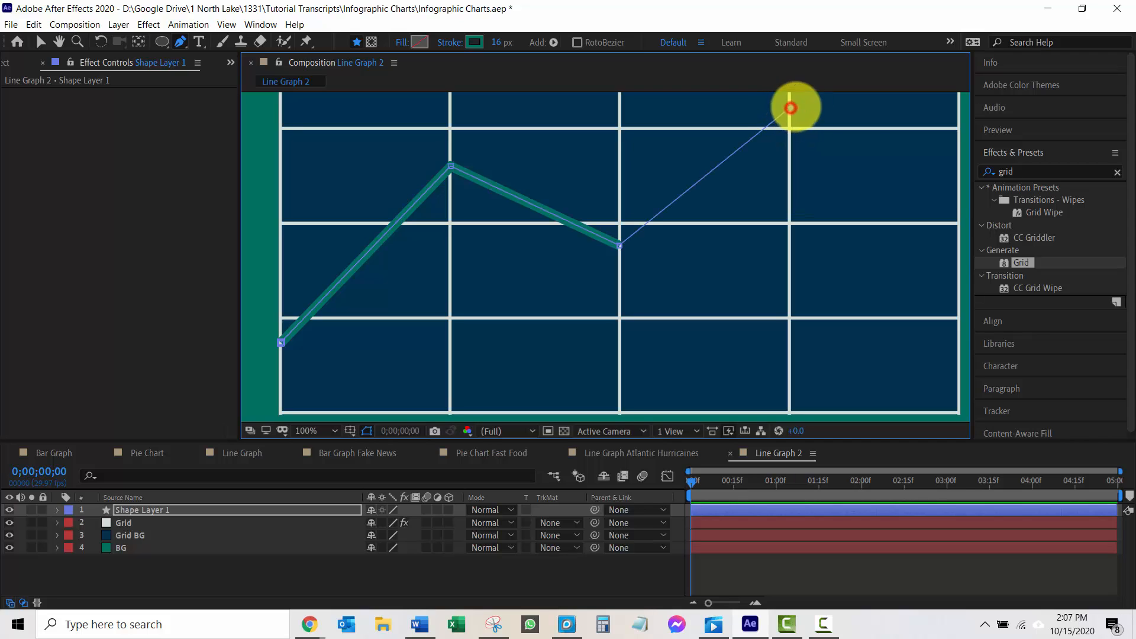
click(960, 175)
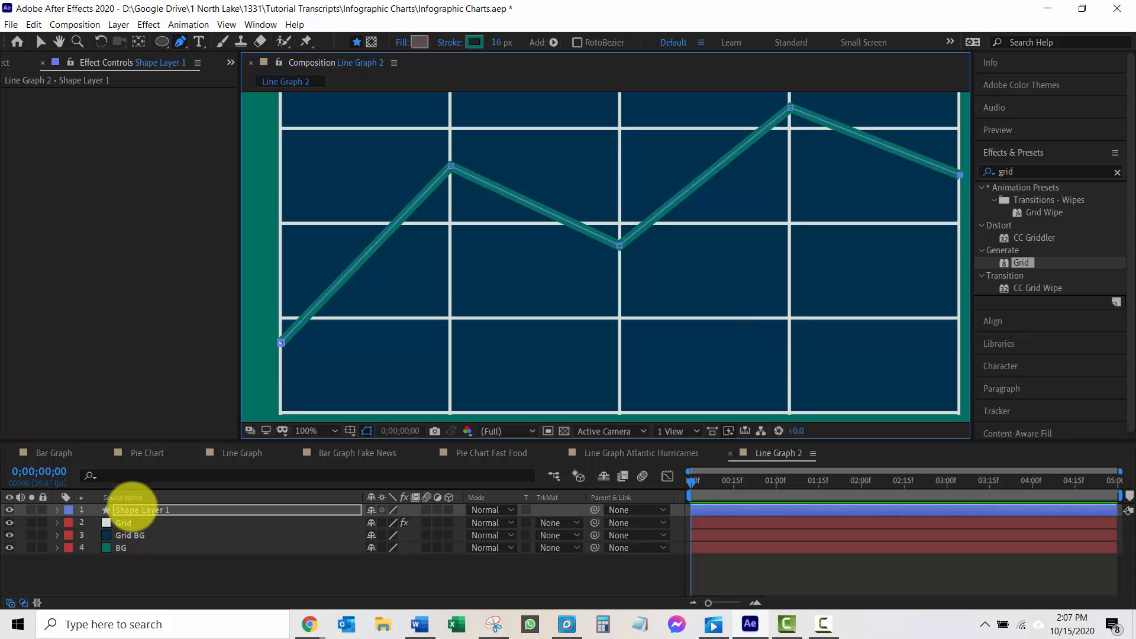
Step: Rename the new shape layer as Line
click(134, 509)
key(Return)
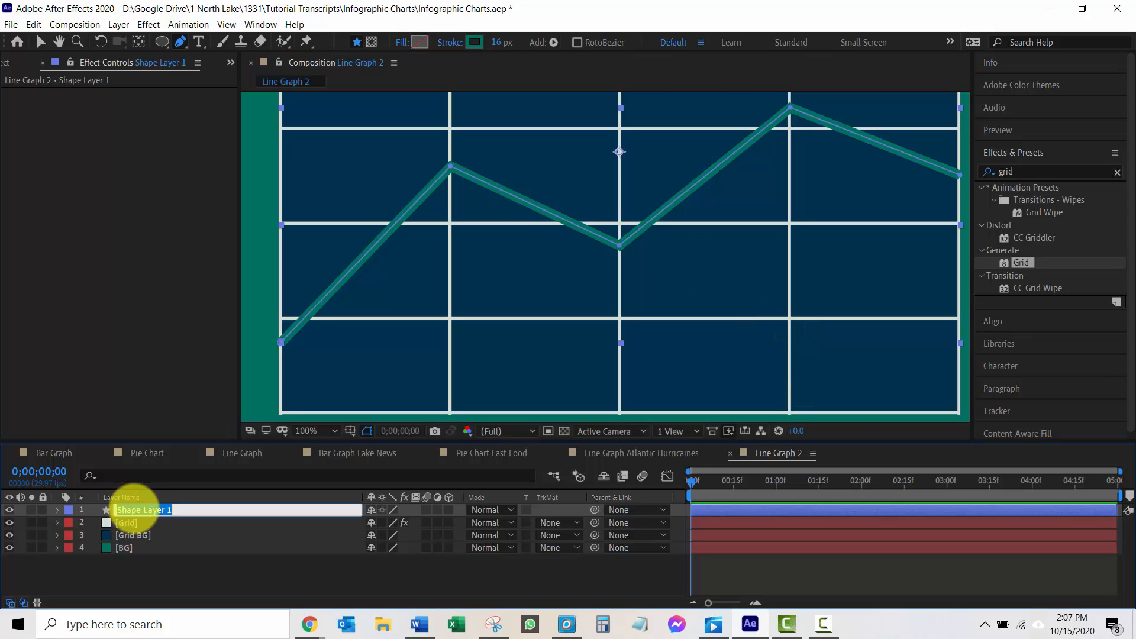
text(Line)
key(Return)
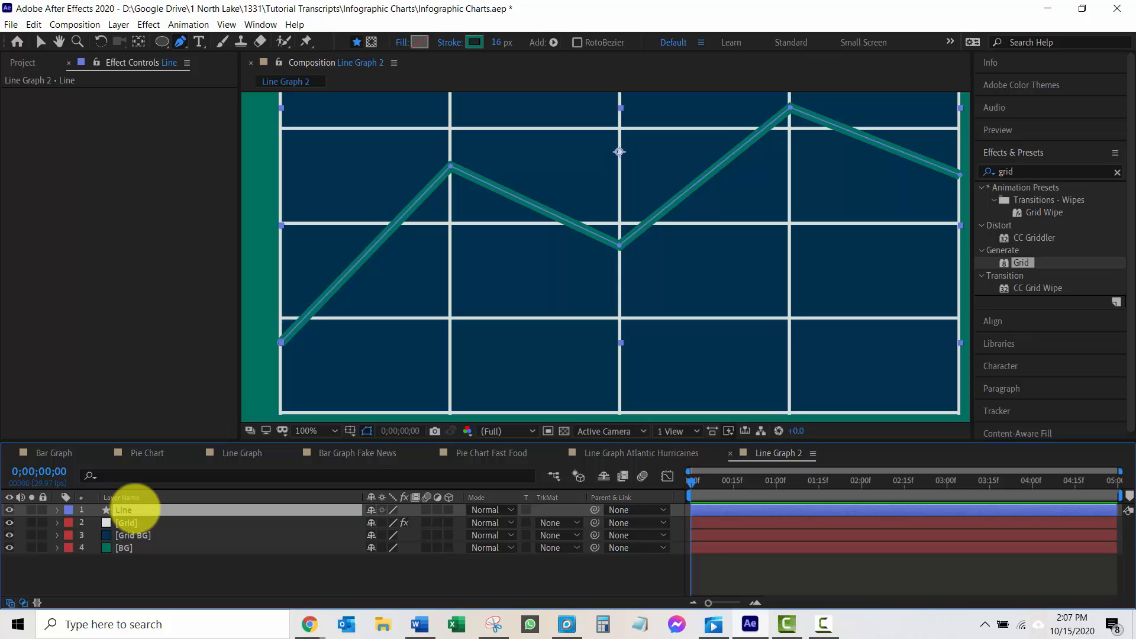
Step: Add Trim Paths to the Line layer and set an End keyframe of 100% at 0;00;03;00
click(553, 42)
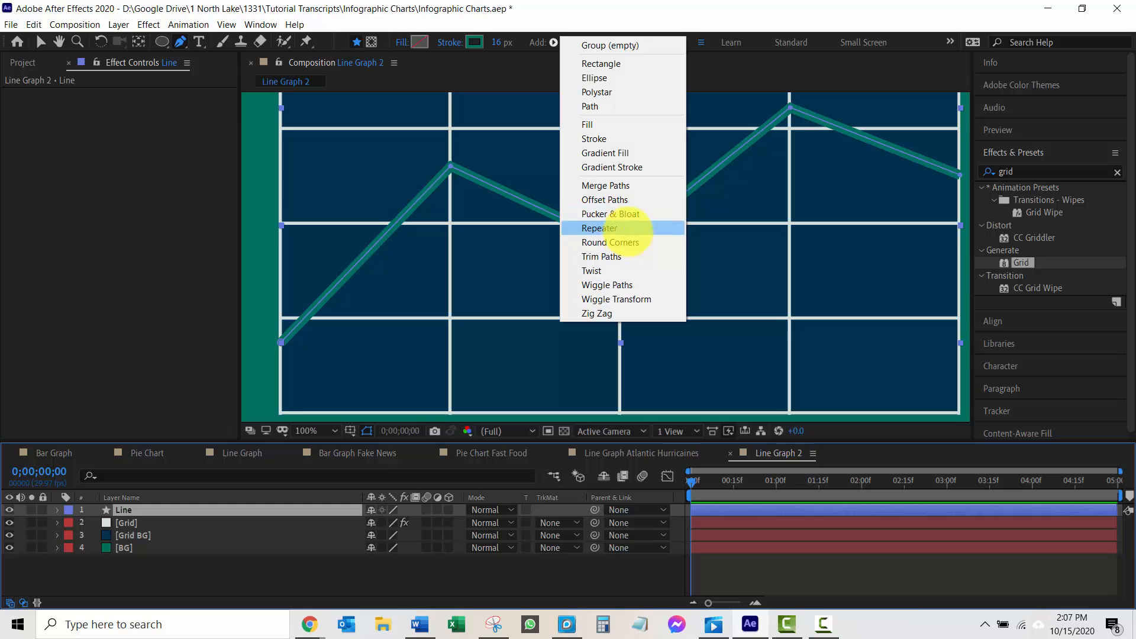
click(610, 258)
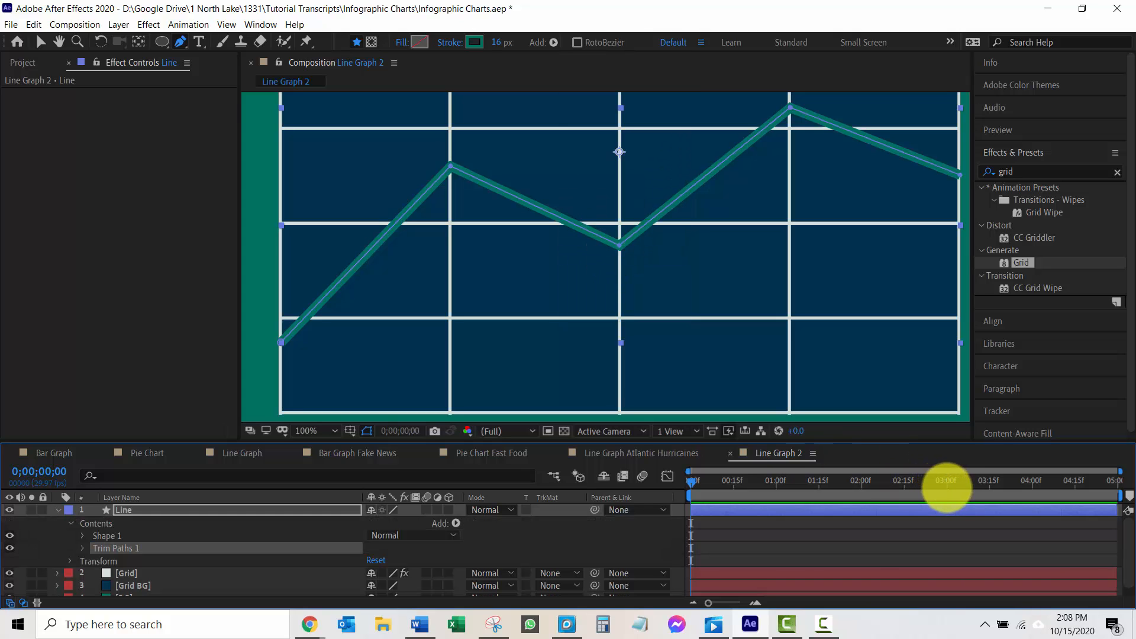
click(946, 482)
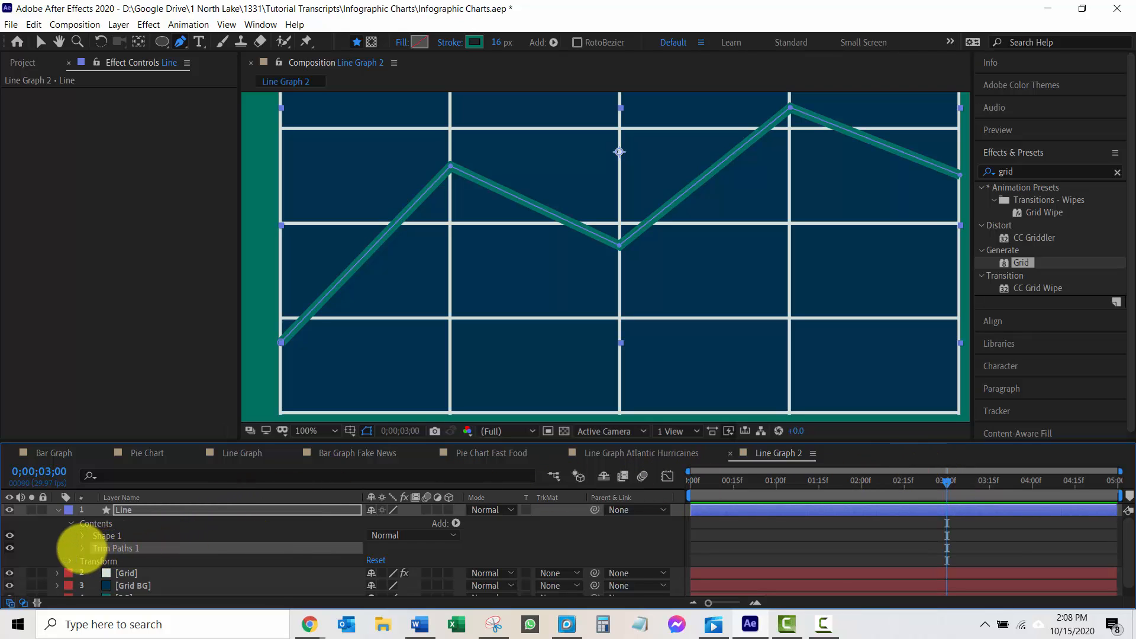
click(82, 549)
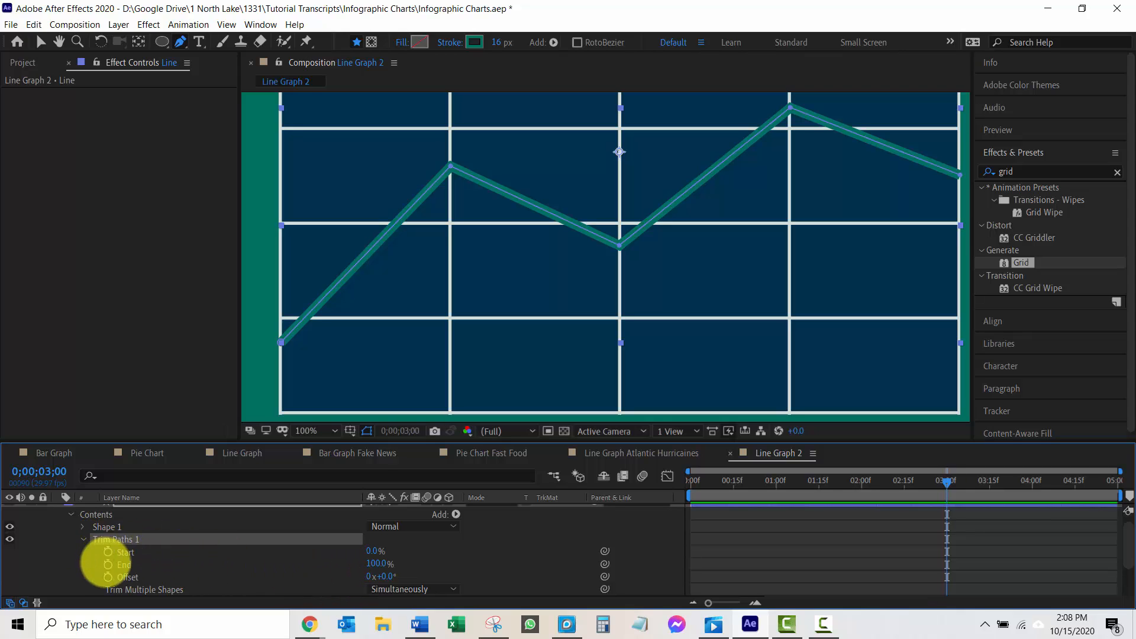
click(109, 565)
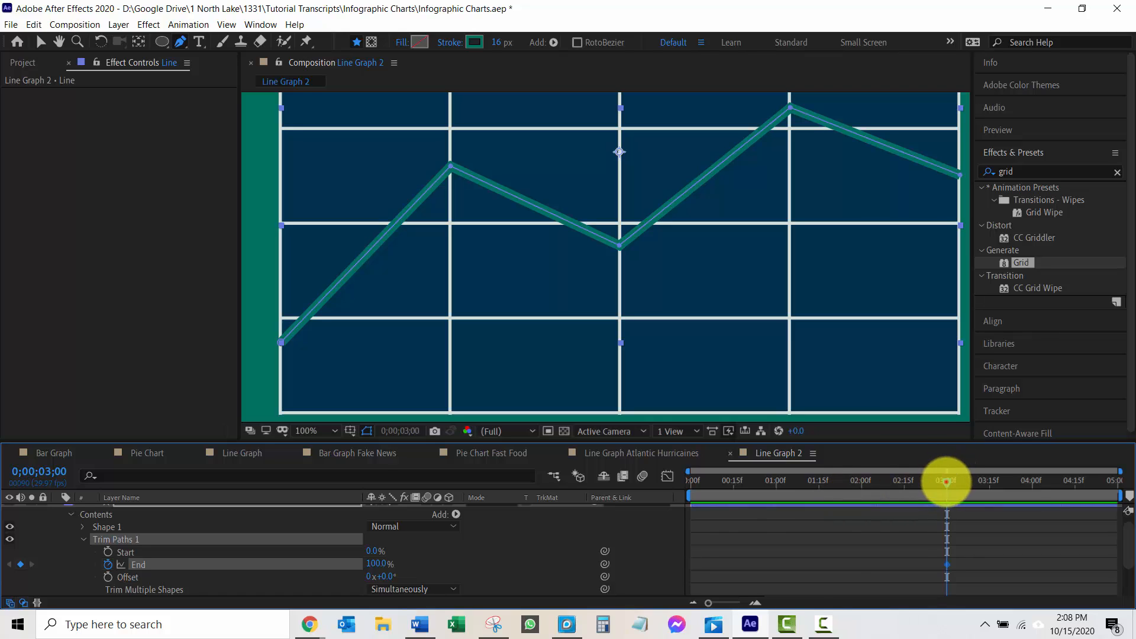
Step: Set the Trim Paths End to 0% at 0;00;01;00, then check the Line layer's keyframes and collapse its properties
drag(947, 481, 776, 490)
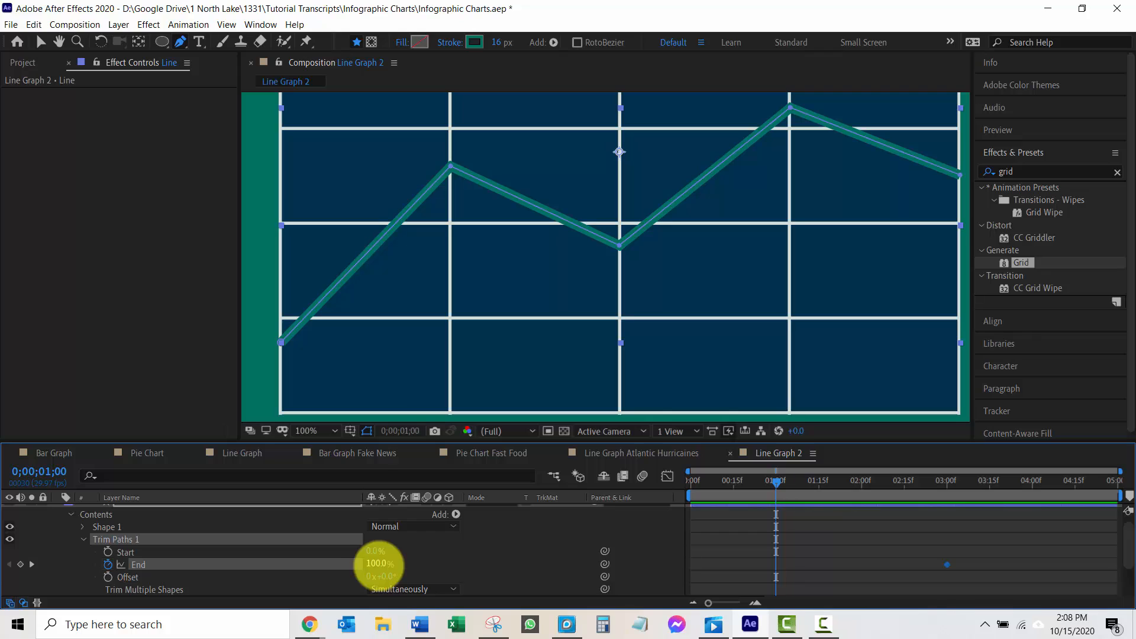
click(373, 565)
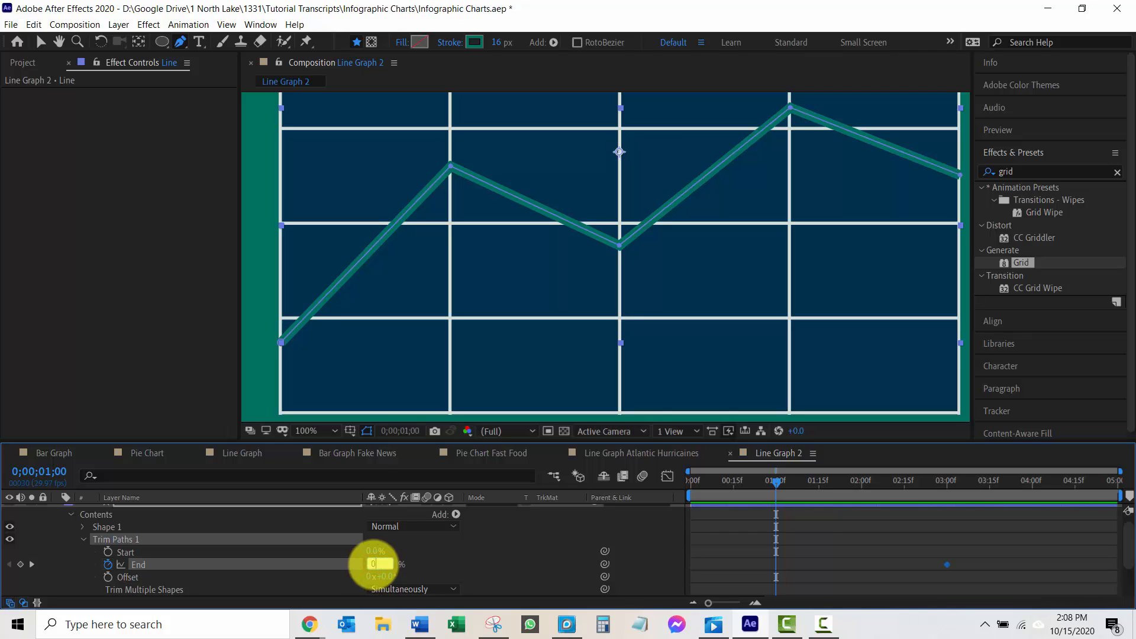
key(Return)
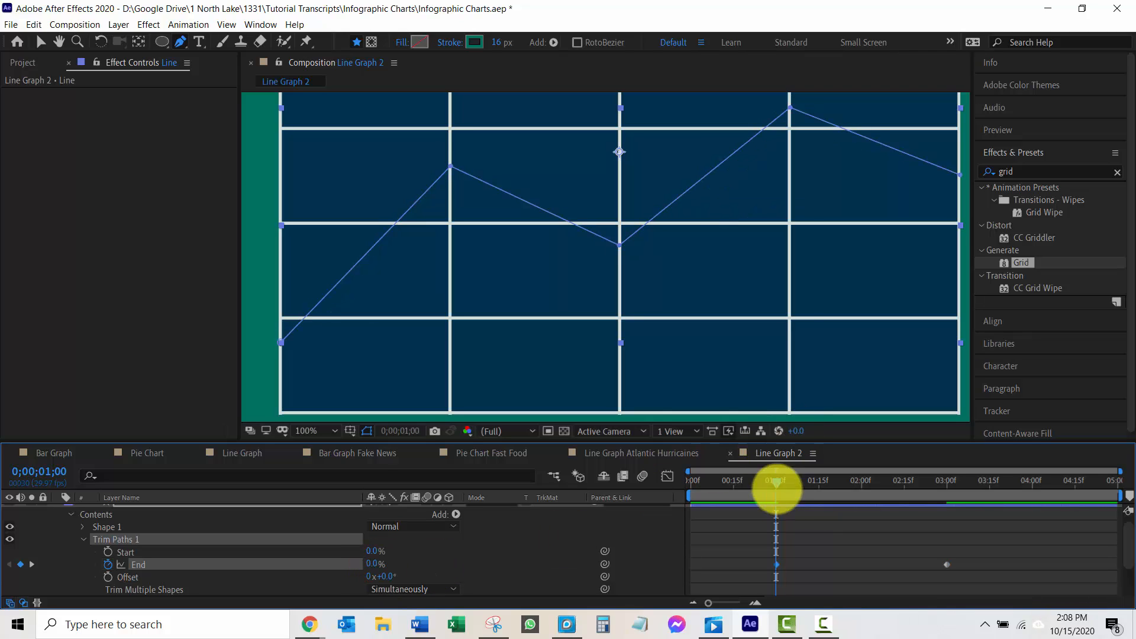
click(776, 482)
mouse_move(776, 481)
mouse_down()
mouse_move(930, 485)
mouse_move(777, 485)
mouse_up()
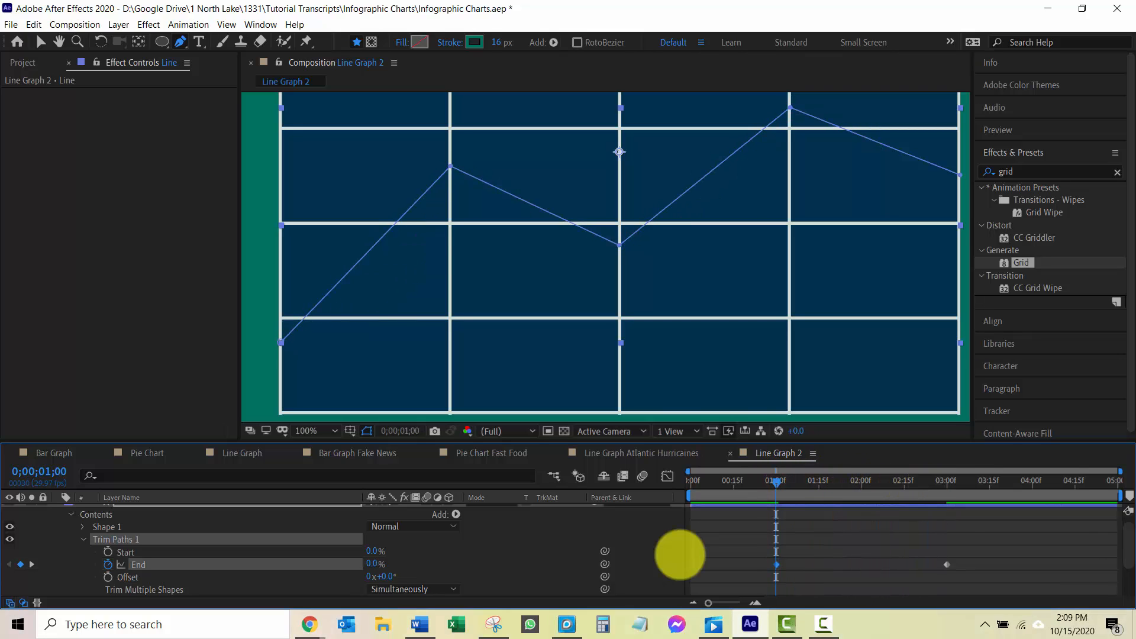
key(u)
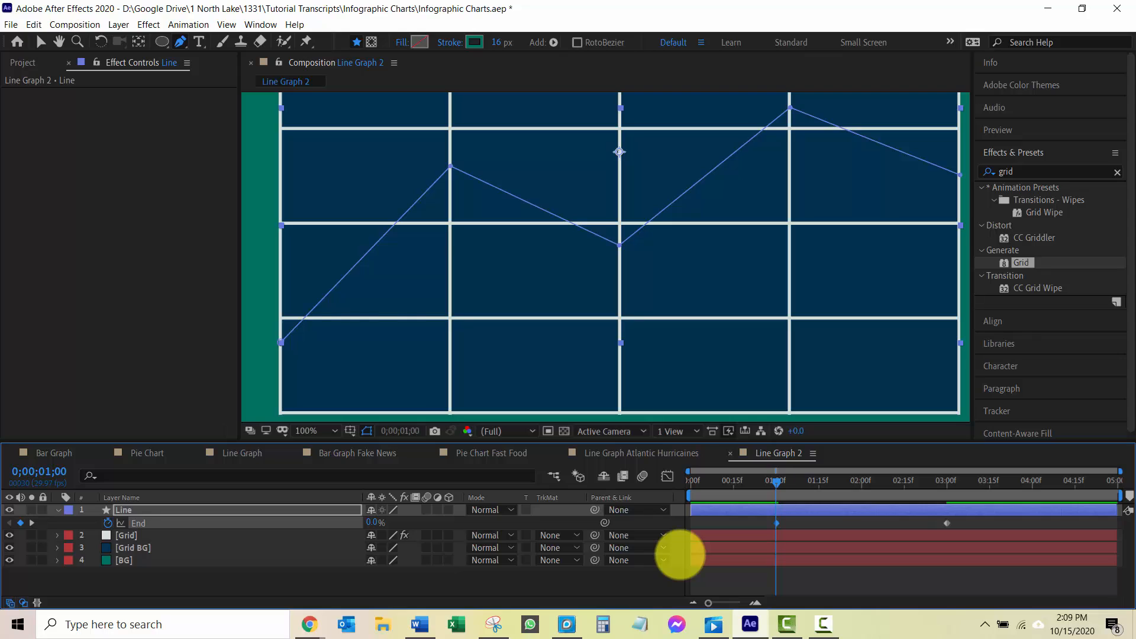
key(u)
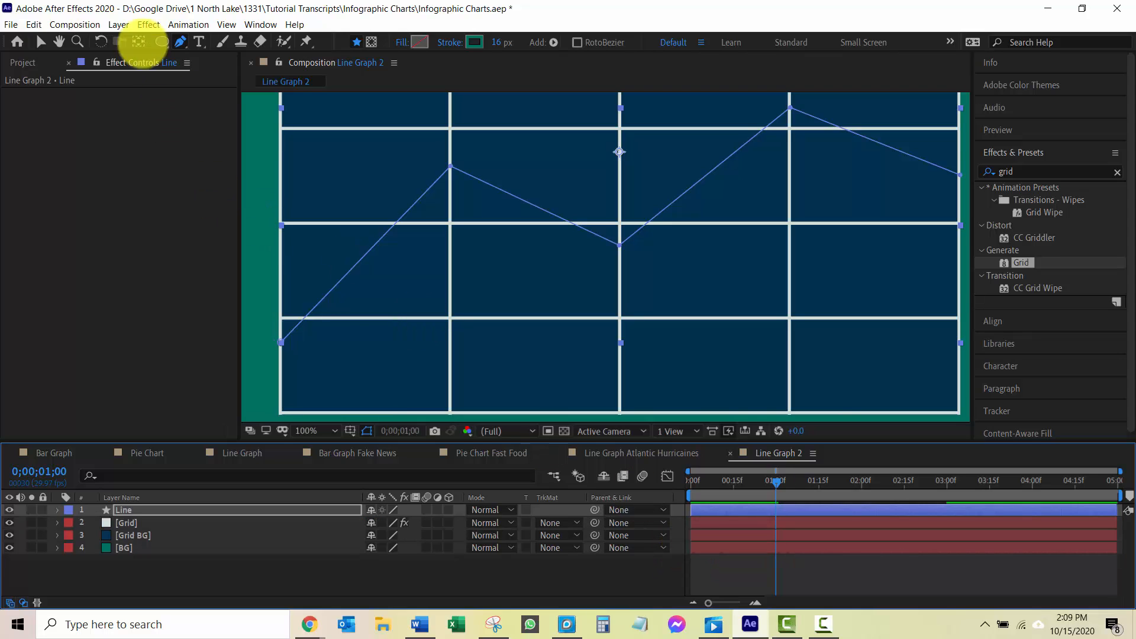
Step: Create a new solid layer named Dots with the copied hex colour FFF2C7
click(118, 25)
mouse_move(249, 41)
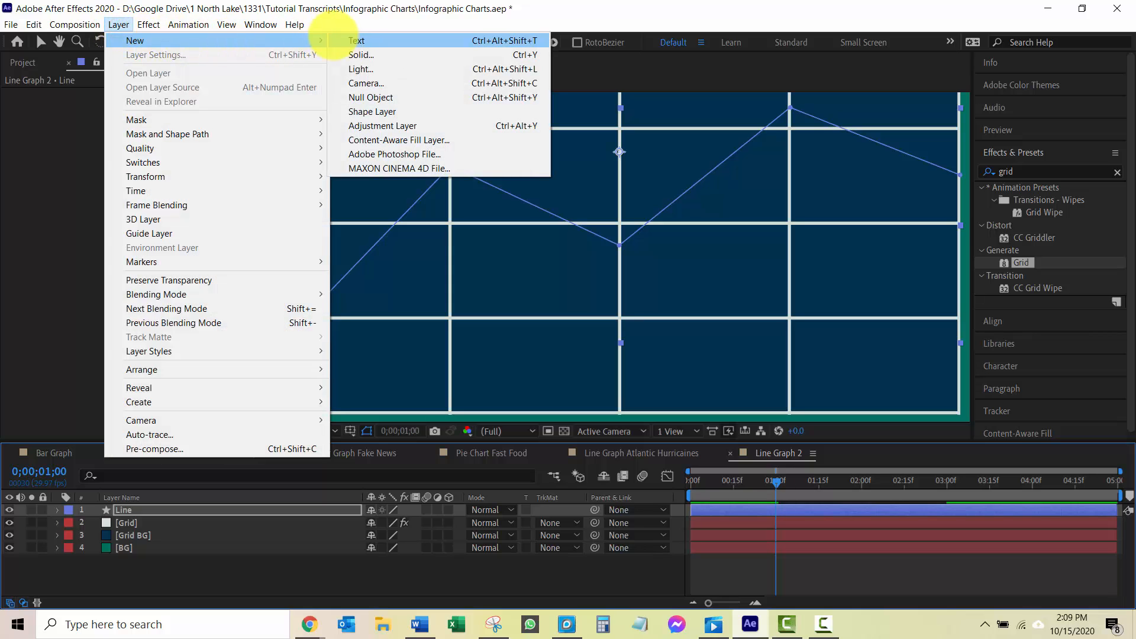
click(388, 56)
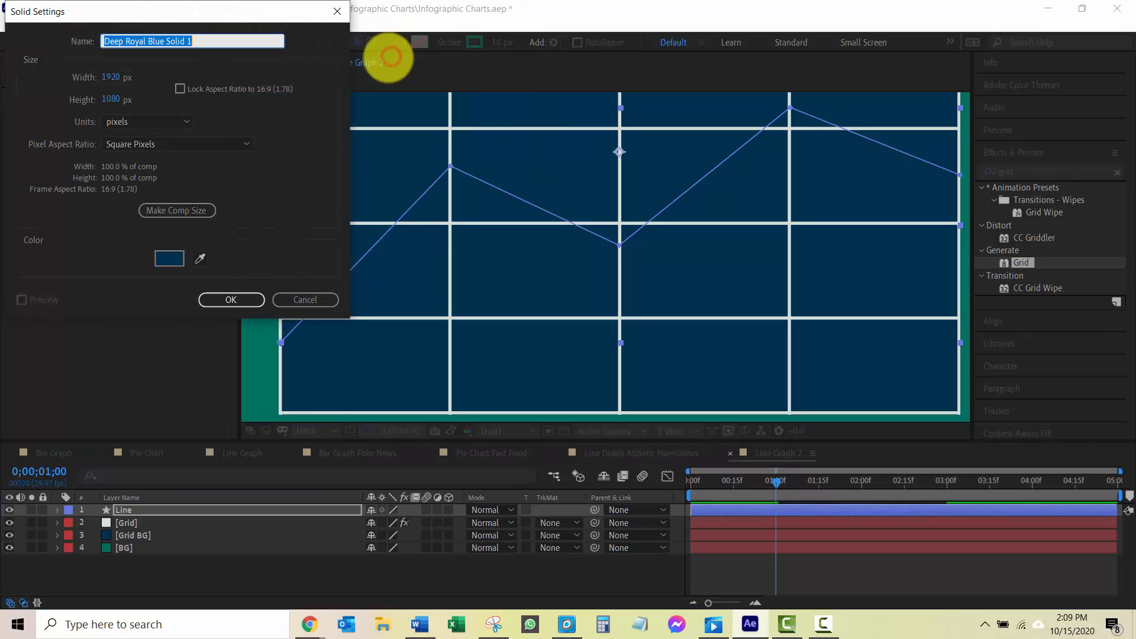
text(Dots)
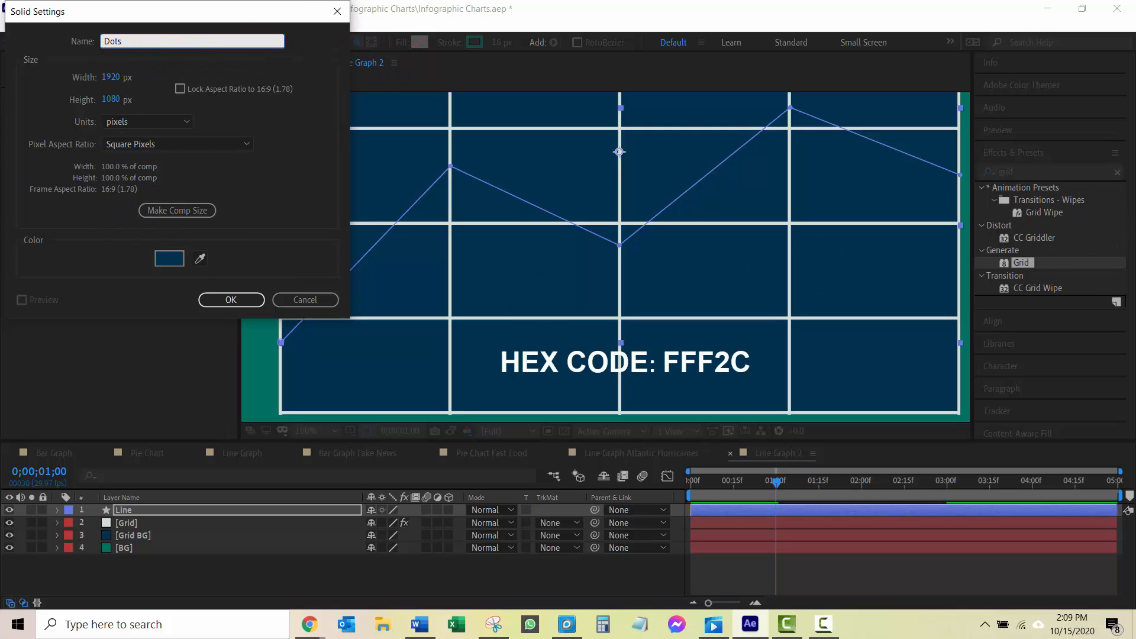
key(alt+Tab)
key(ctrl+c)
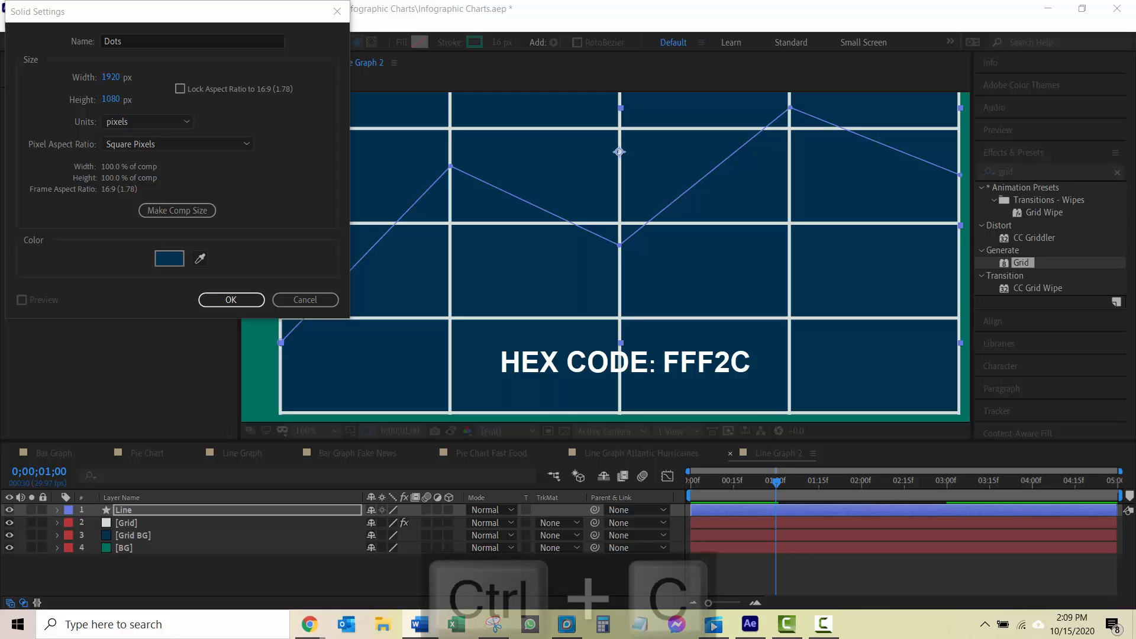
click(169, 259)
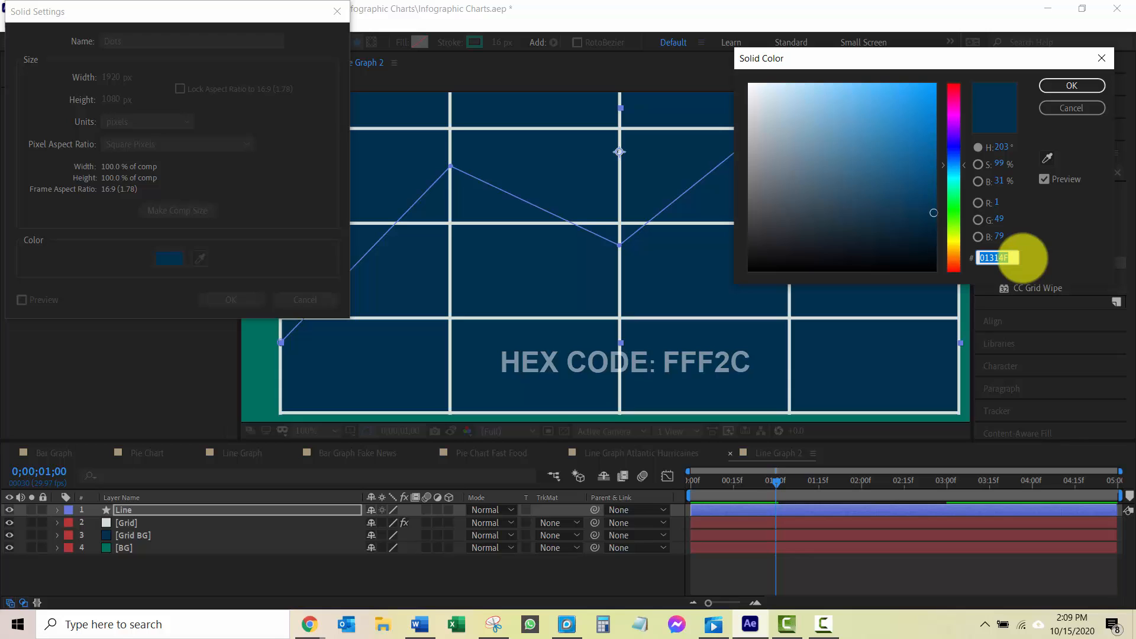
key(ctrl+v)
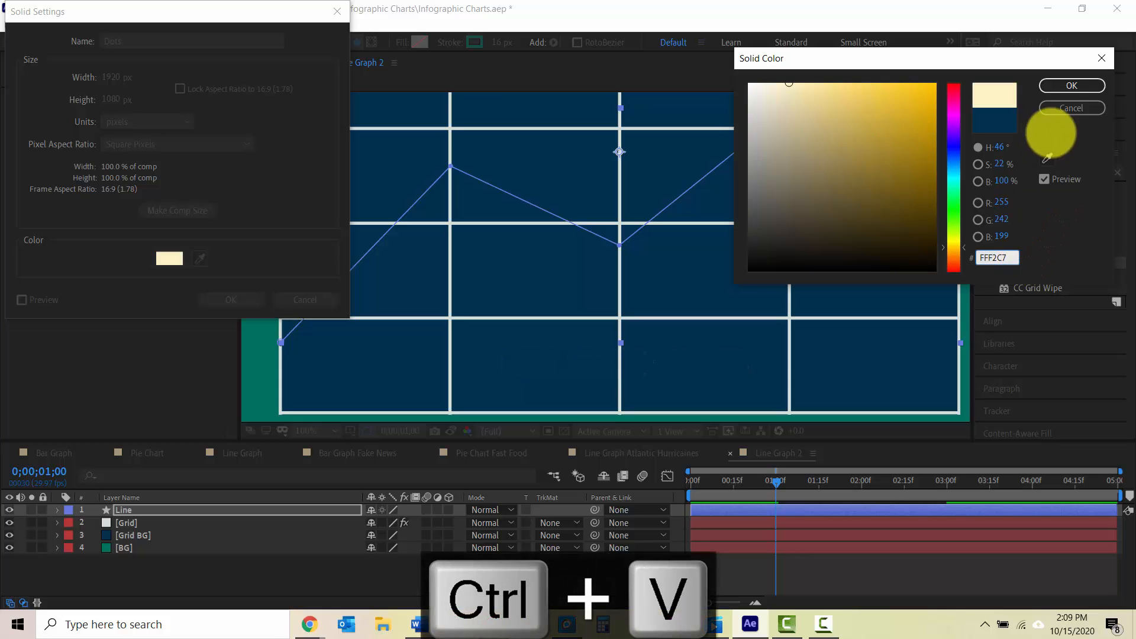
click(1086, 87)
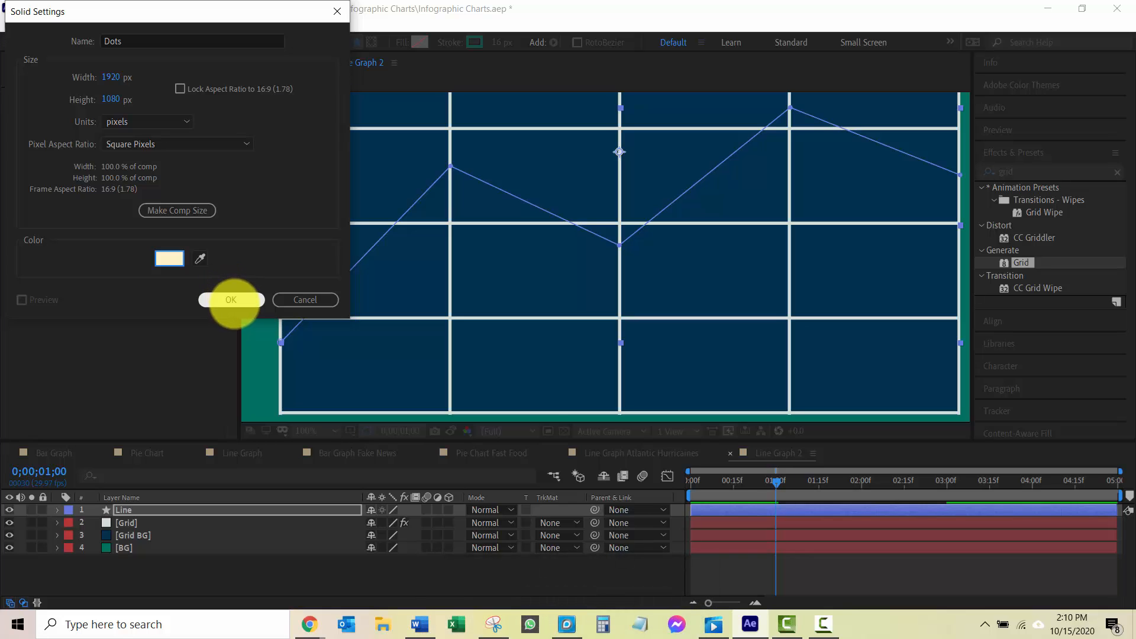
click(234, 295)
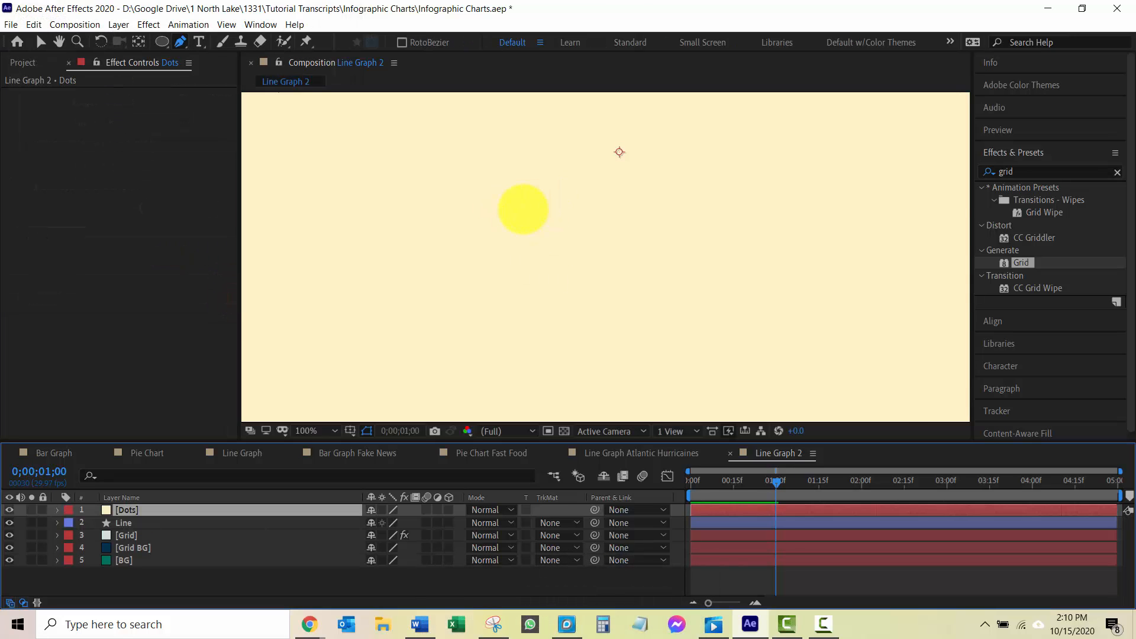
Step: Place the Dots layer directly beneath the Line layer in the stacking order
scroll(523, 209, down, 1)
scroll(605, 209, down, 1)
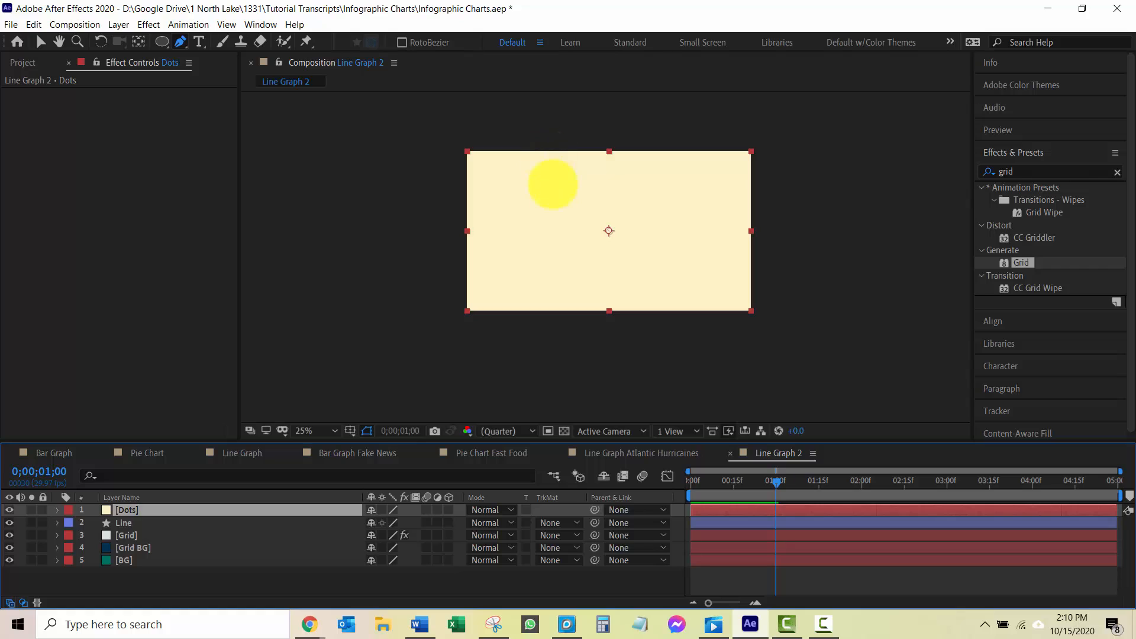
drag(152, 508, 153, 525)
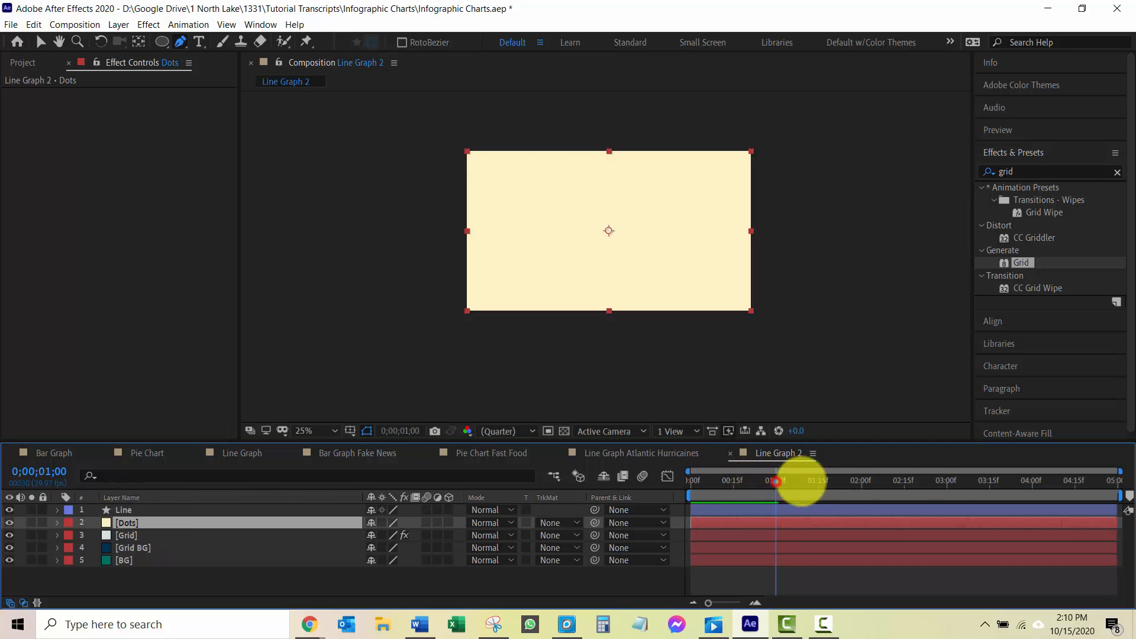
Step: At 0;00;03;17, draw a circular ellipse mask on the Dots layer, centred on the line's starting point
drag(801, 481, 994, 494)
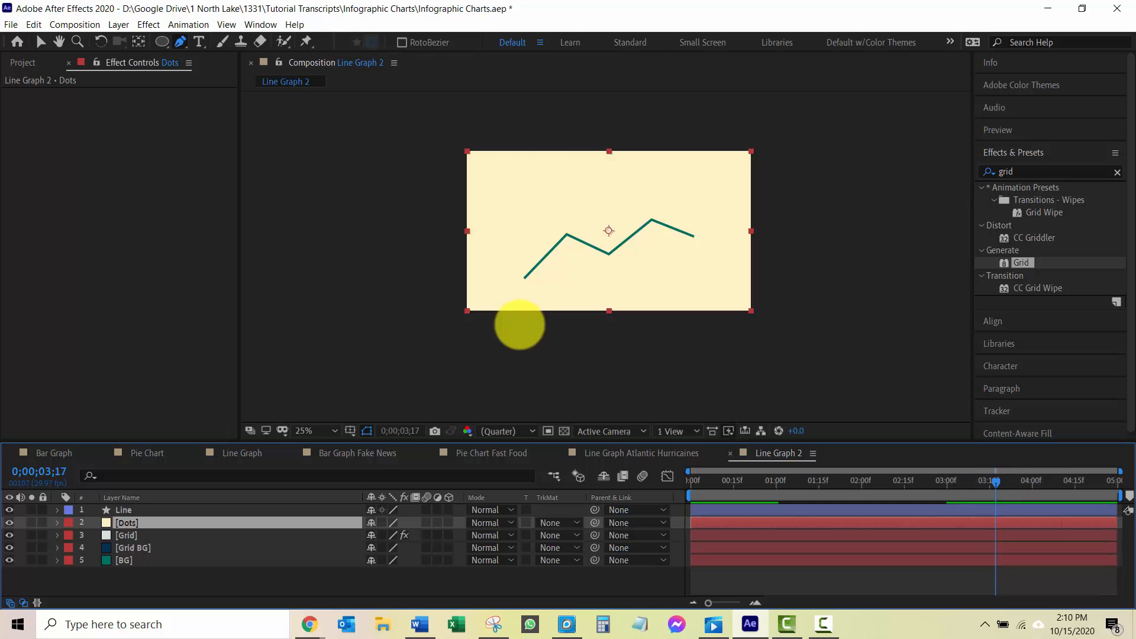
scroll(502, 309, up, 2)
scroll(502, 308, up, 2)
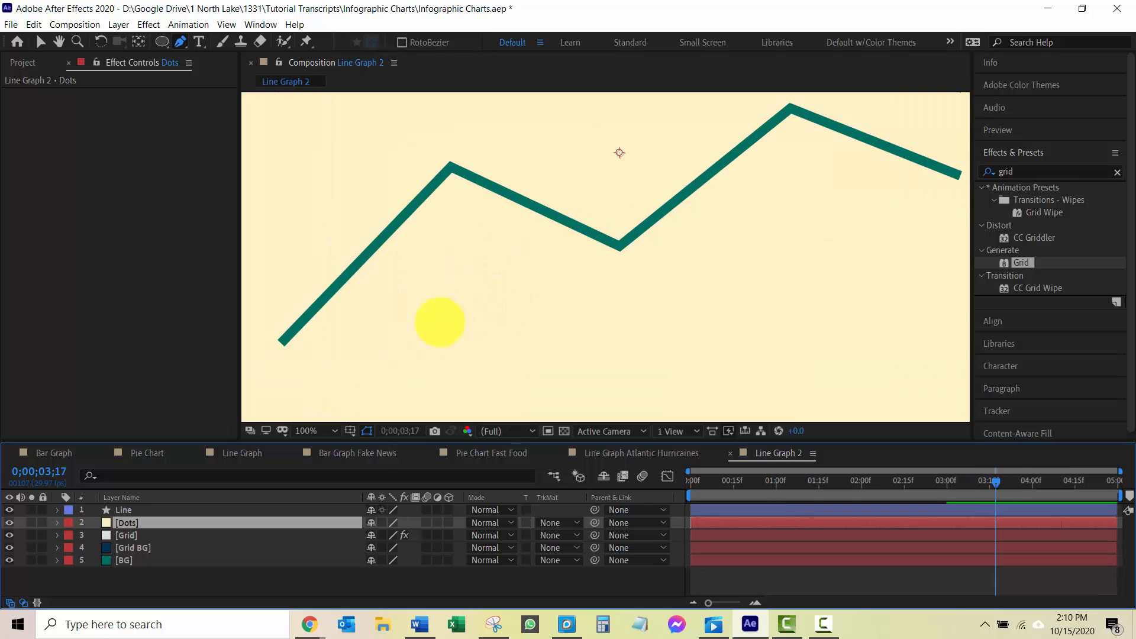
scroll(606, 252, up, 2)
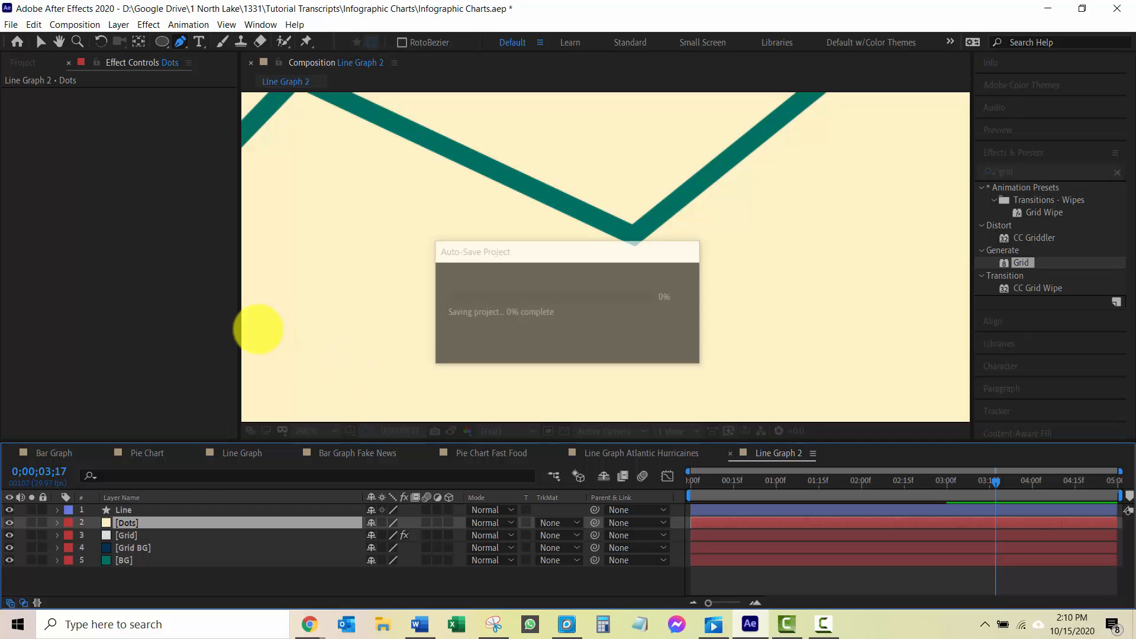
key(space)
drag(290, 296, 657, 220)
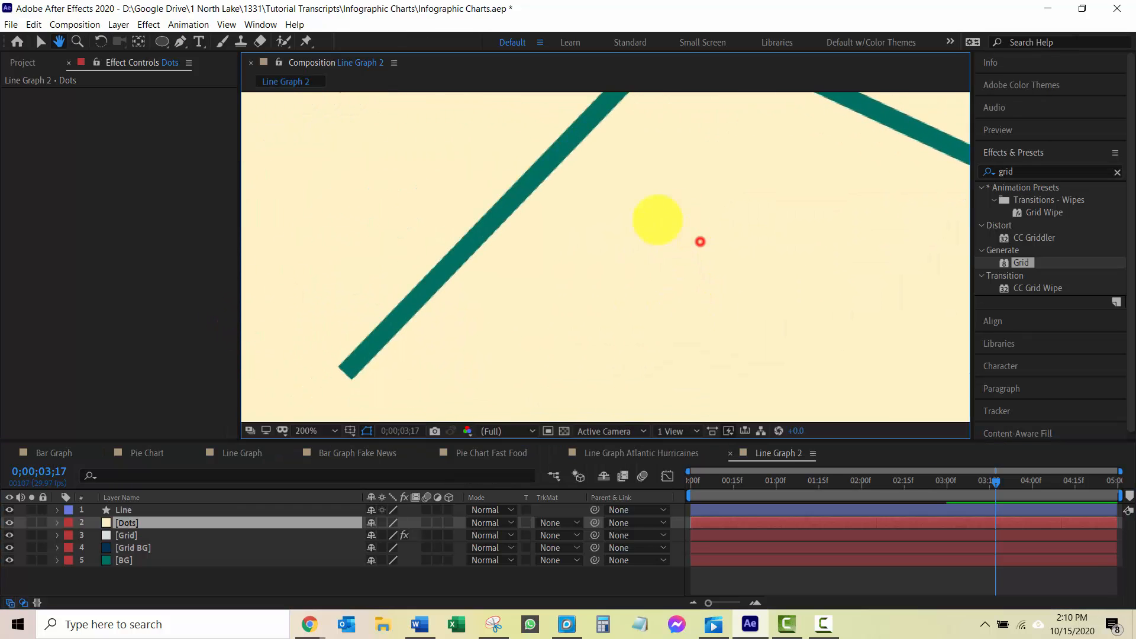
drag(515, 339, 624, 255)
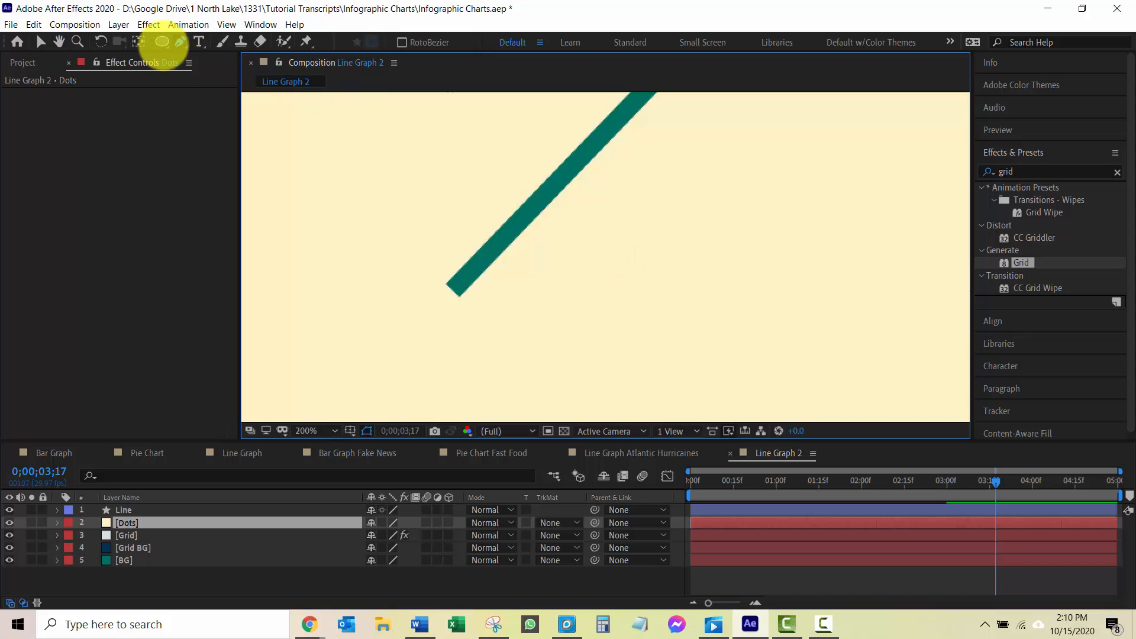
click(161, 43)
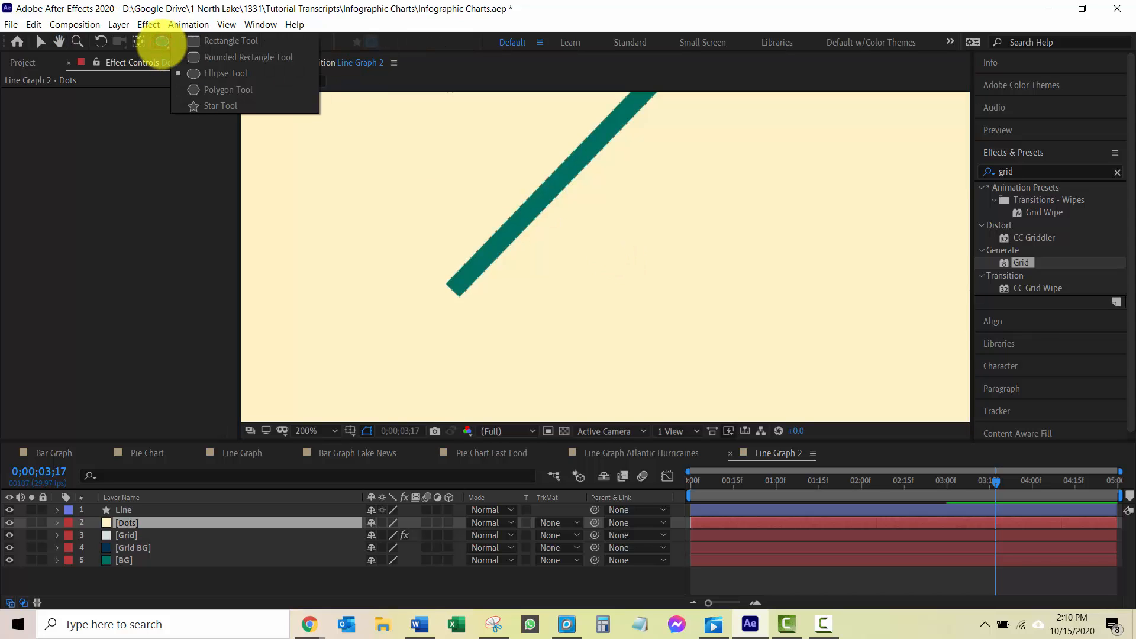
drag(161, 41, 216, 78)
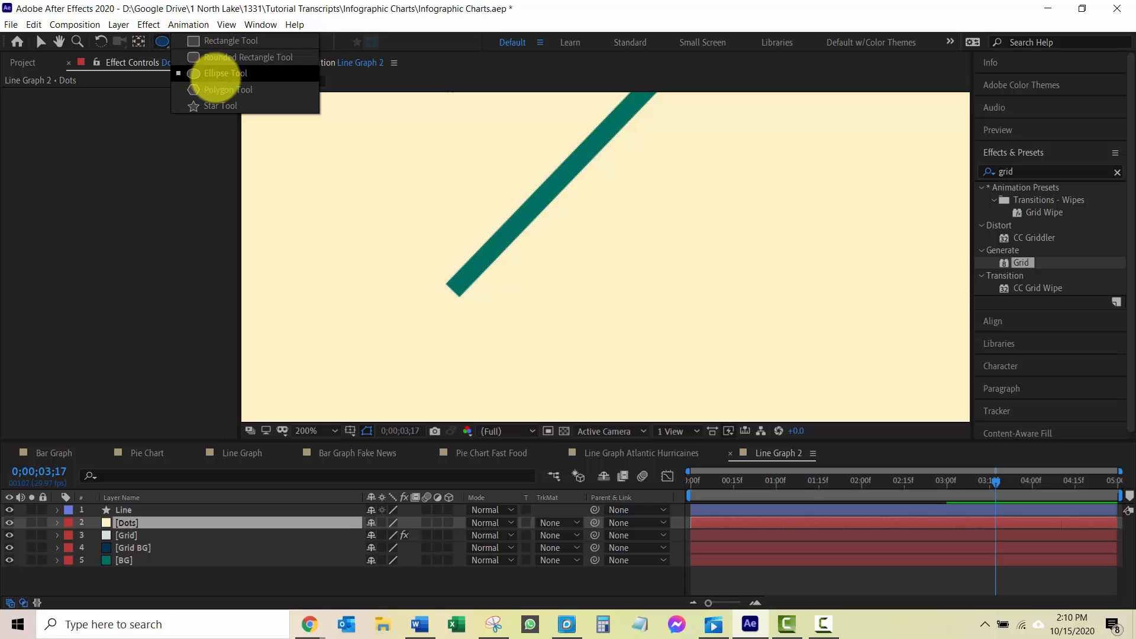
click(213, 76)
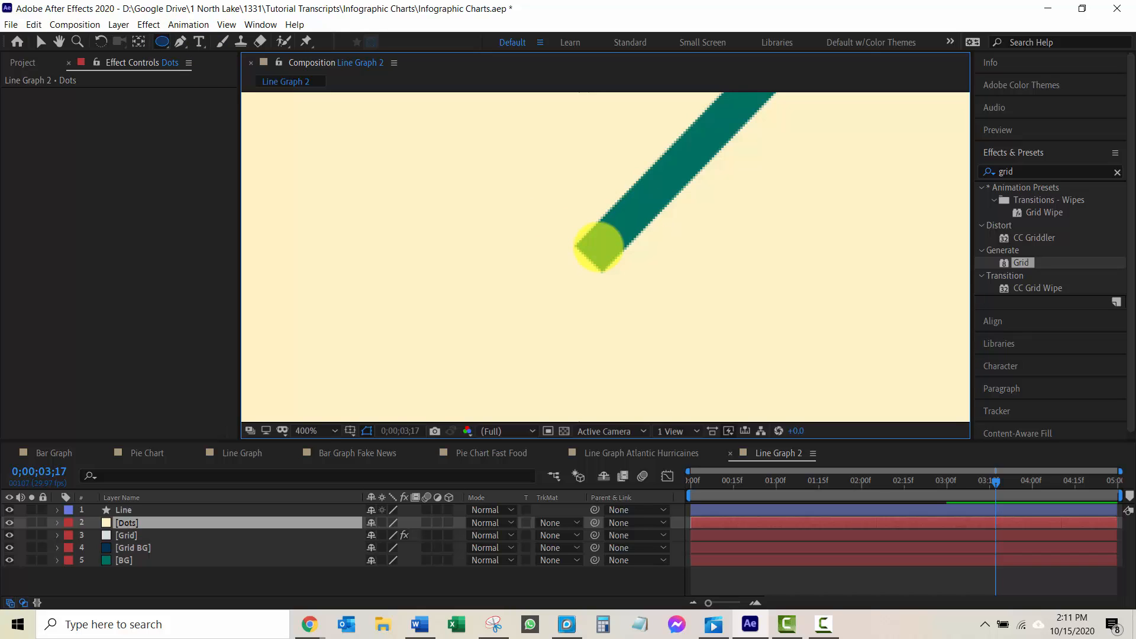
drag(599, 247, 561, 223)
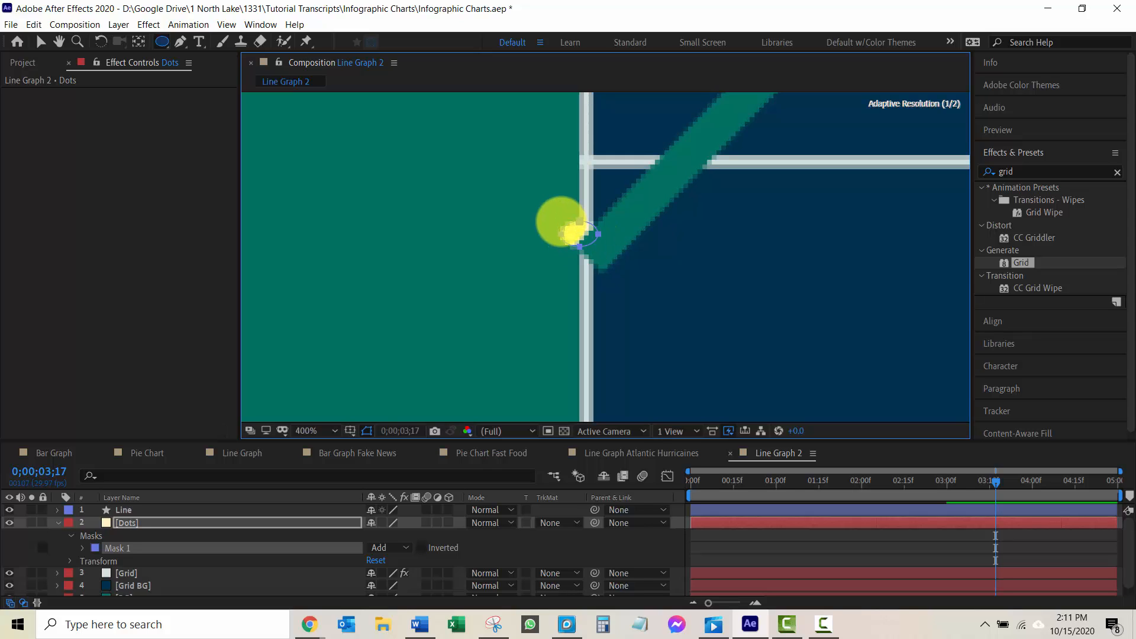
key(shift)
drag(599, 246, 636, 283)
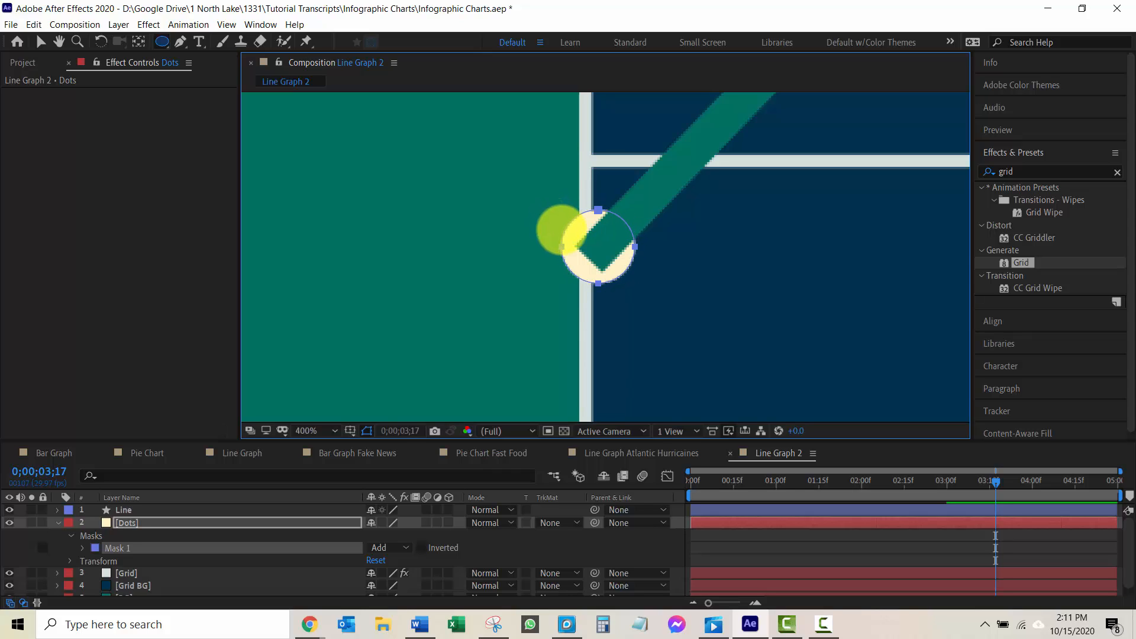
drag(559, 229, 558, 229)
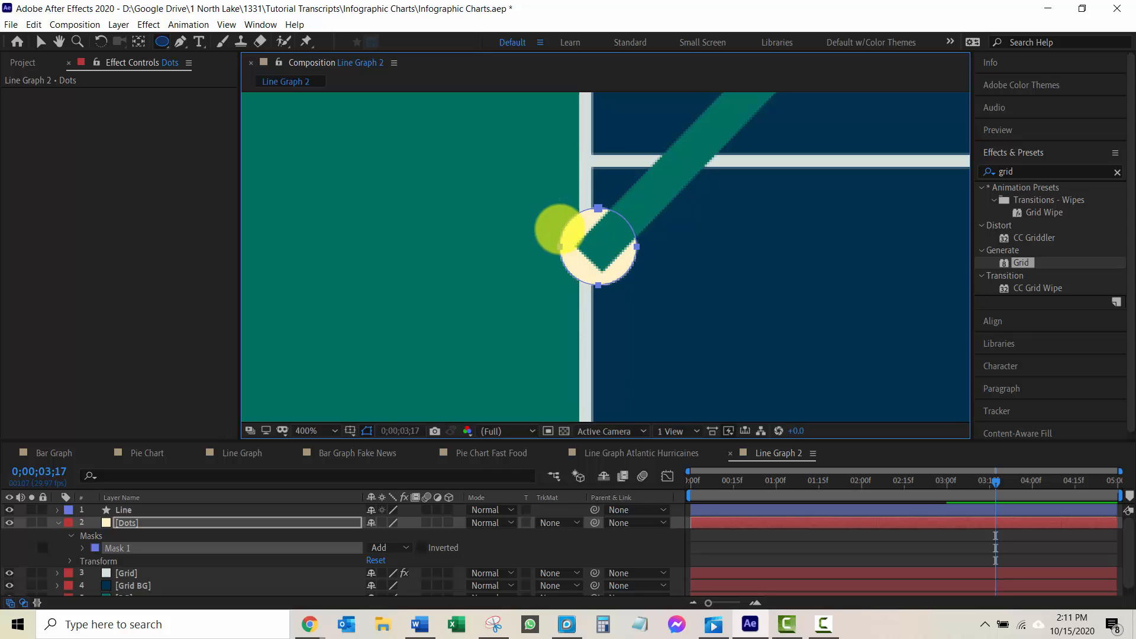
drag(560, 228, 558, 228)
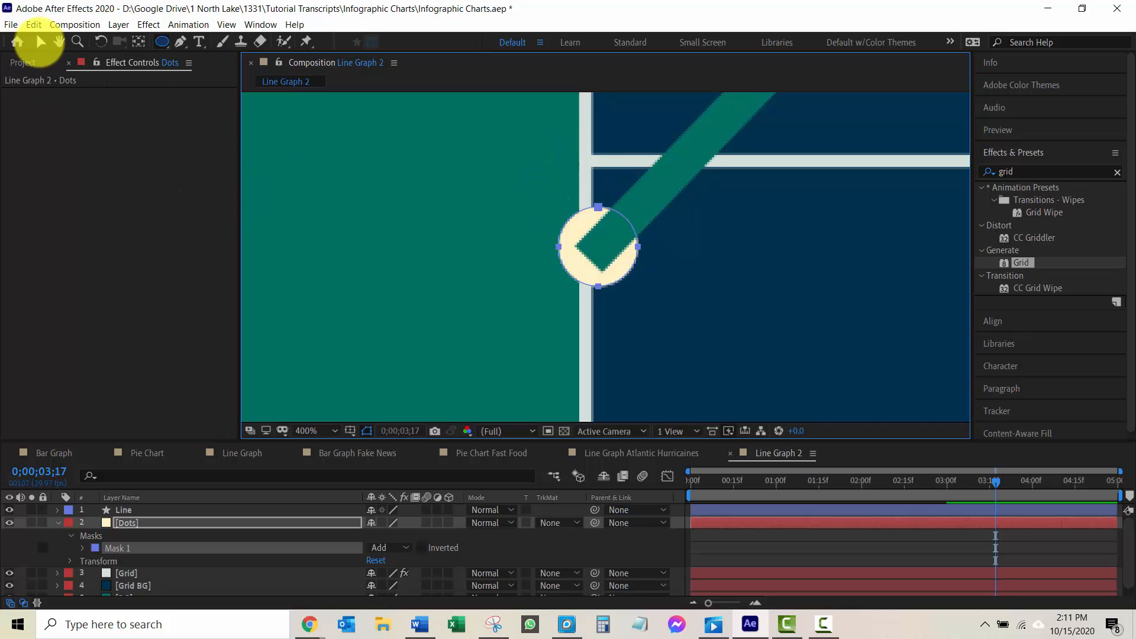
Step: Nudge Mask 1 left and down to centre the dot on the grid's left border at the line's start
click(39, 42)
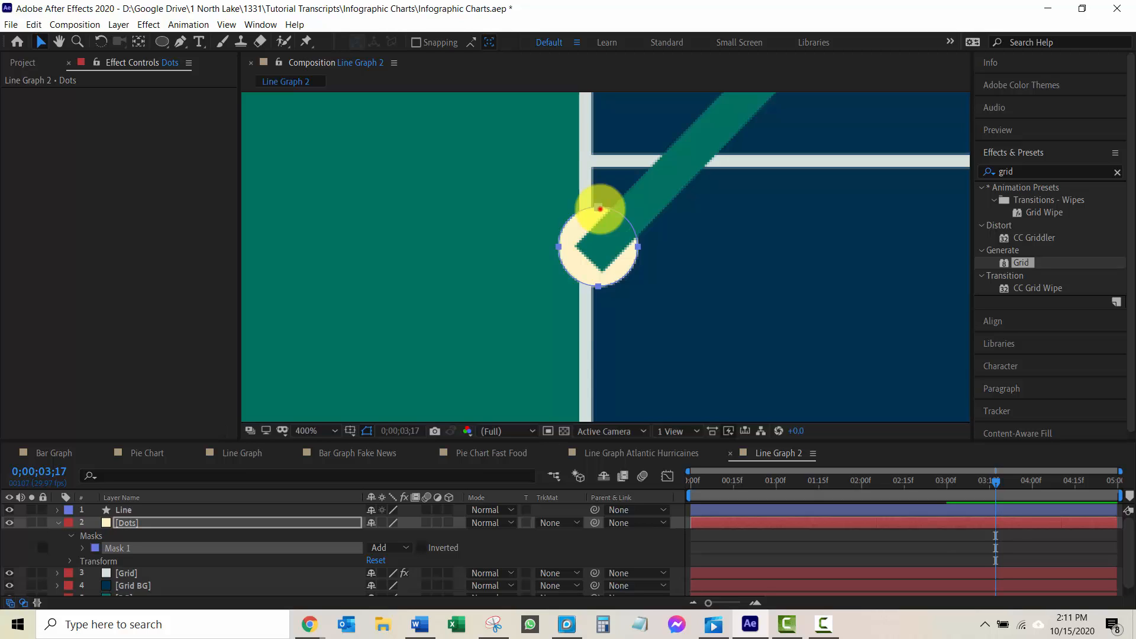
double_click(600, 209)
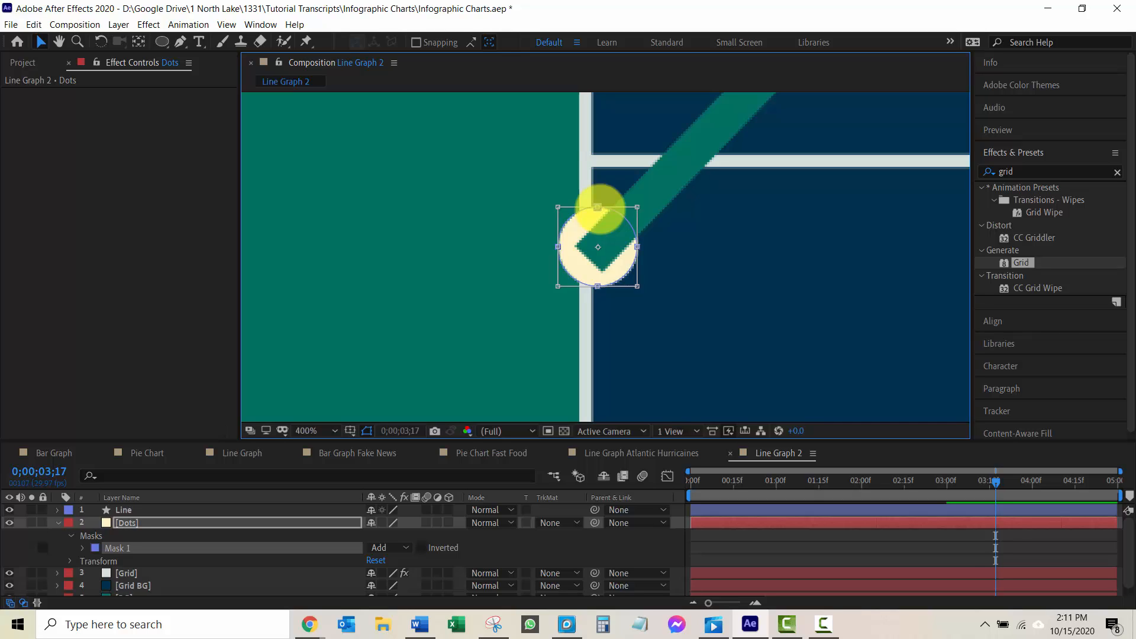
key(Left)
key(Left)
key(Left)
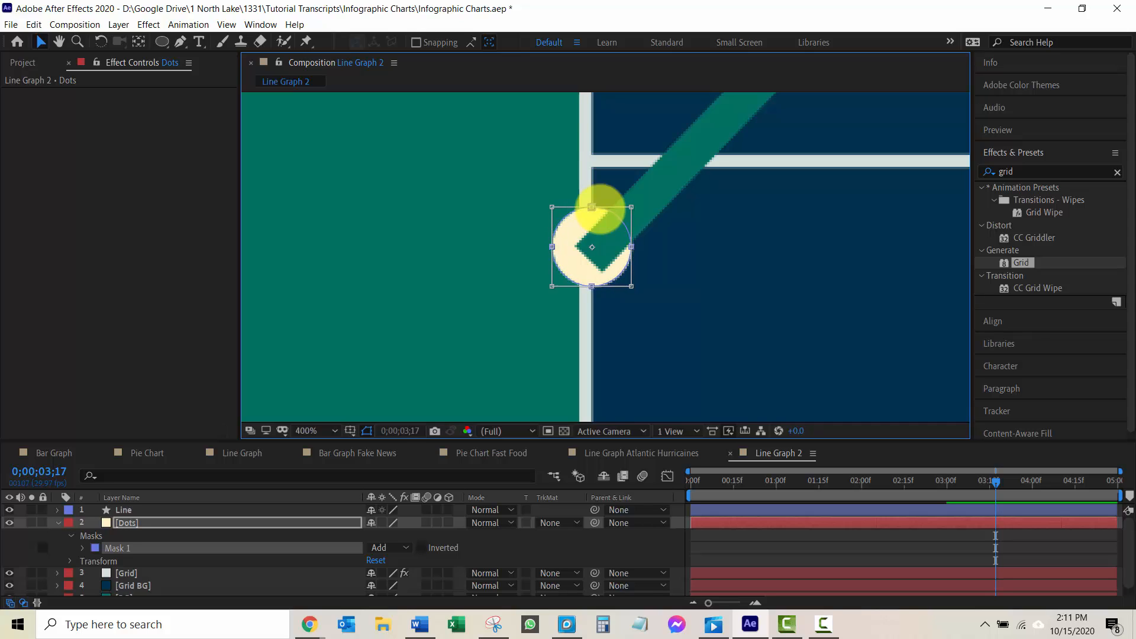
key(Left)
key(Left)
key(Left)
key(Left)
key(Left)
key(Left)
key(Left)
key(Left)
key(Left)
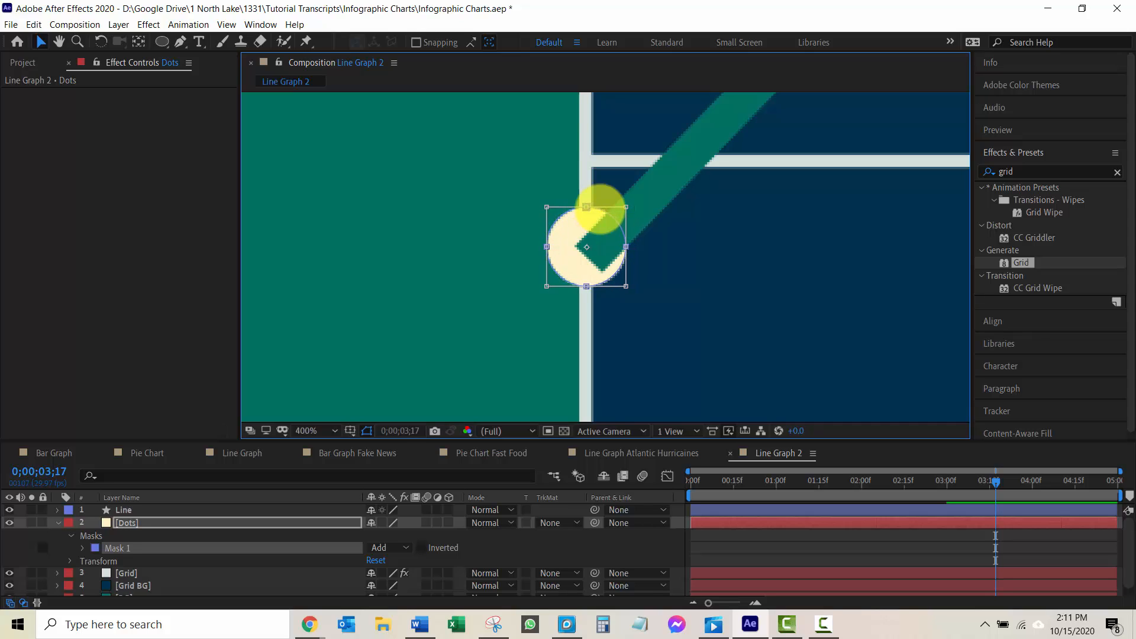
key(Down)
key(Down)
key(Down)
key(Down)
key(Down)
key(Down)
key(Down)
key(Down)
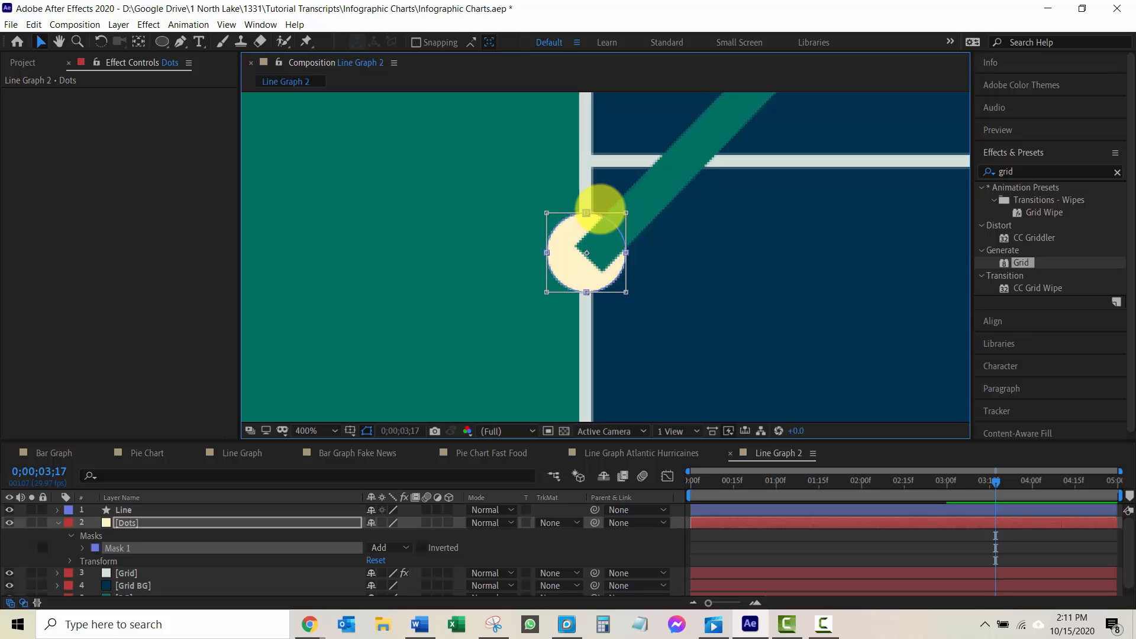
key(Down)
key(Down)
key(Down)
key(Down)
key(Down)
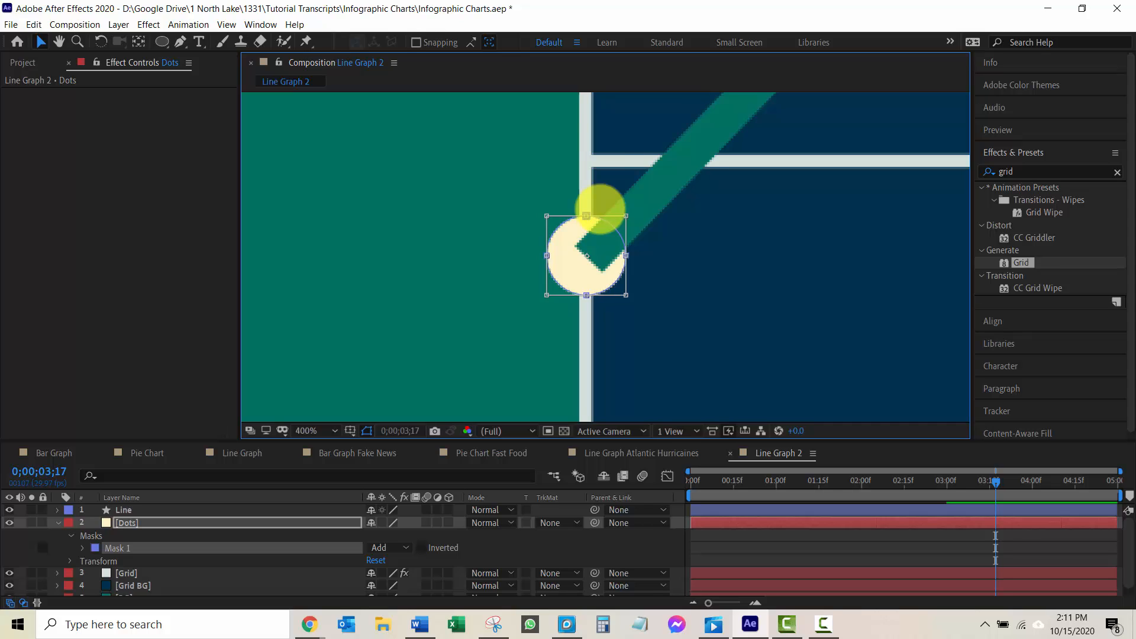
Step: Duplicate Mask 1 on the Dots layer and move the copy to the line's second point
key(comma)
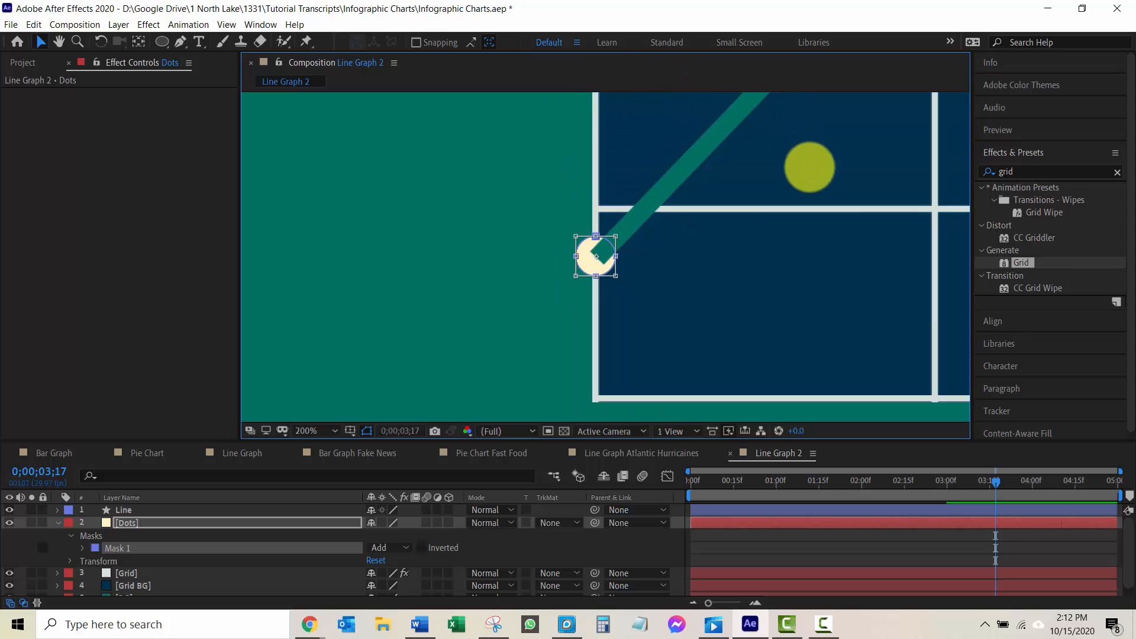
key(space)
drag(694, 205, 715, 187)
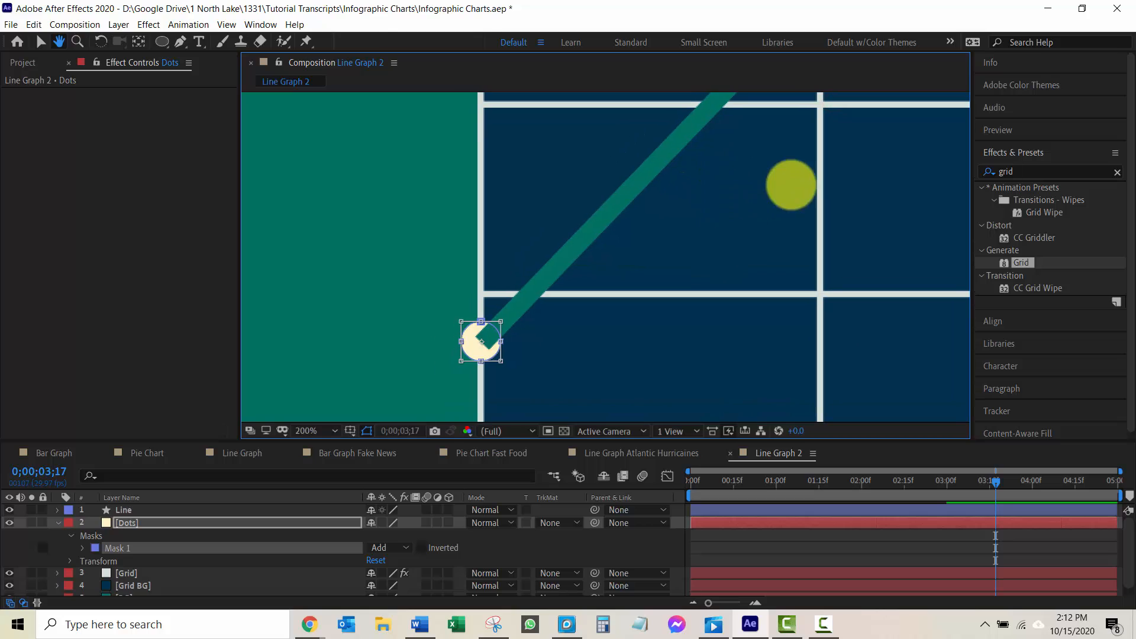
scroll(767, 167, down, 1)
drag(776, 208, 782, 223)
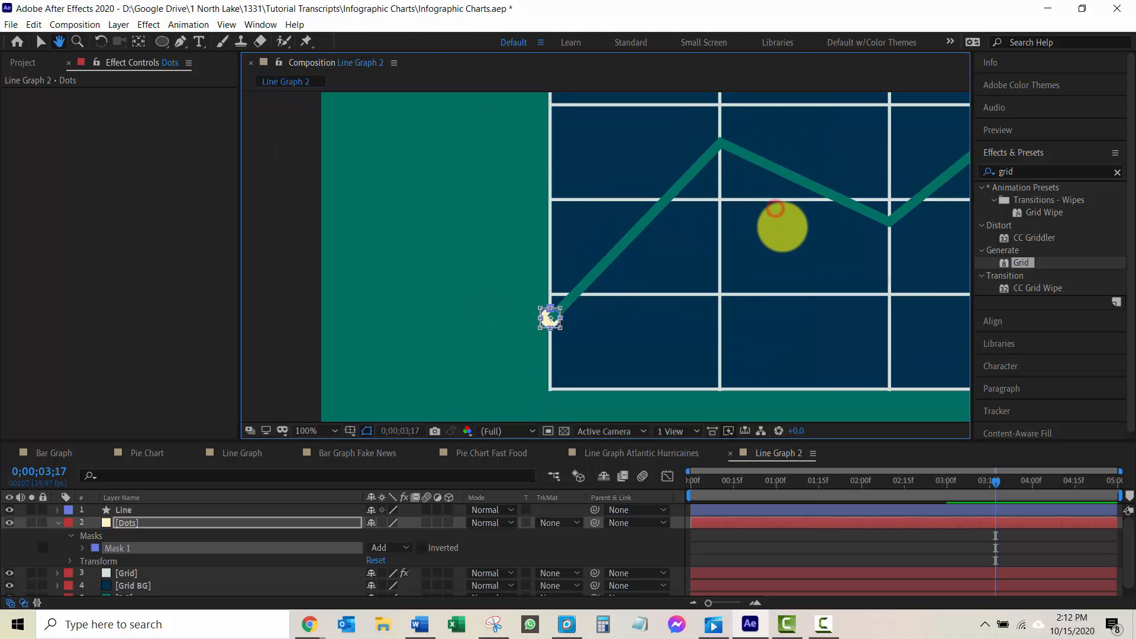
key(v)
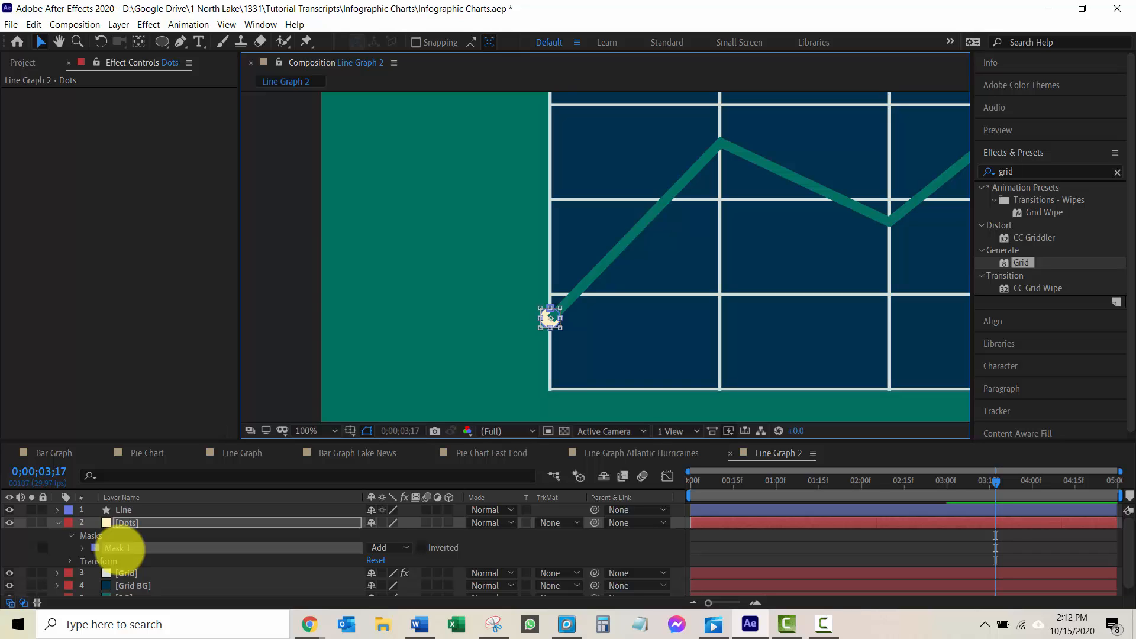
key(ctrl+d)
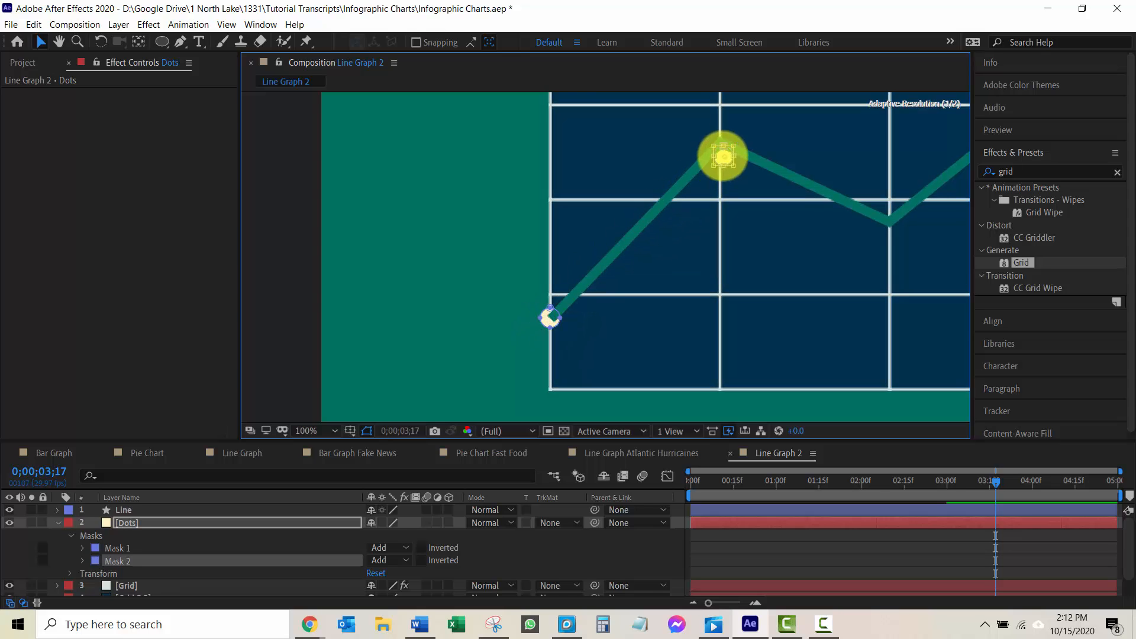
Step: Nudge the second dot's mask right and up to centre it on the line's first peak and the vertical grid line
scroll(727, 152, up, 2)
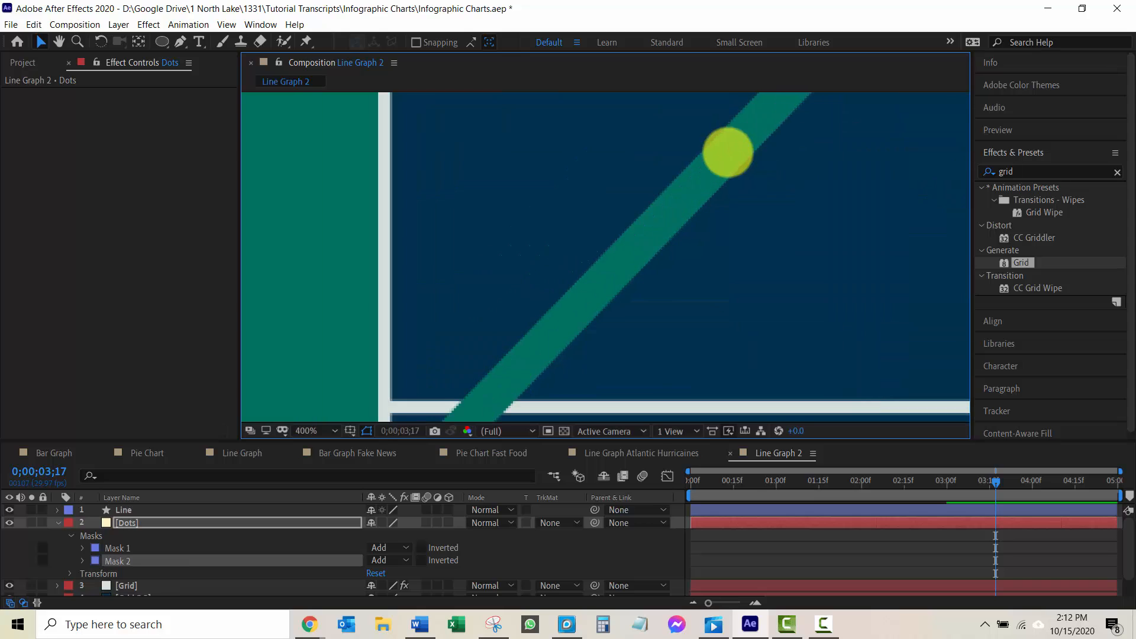
key(space)
drag(803, 149, 556, 361)
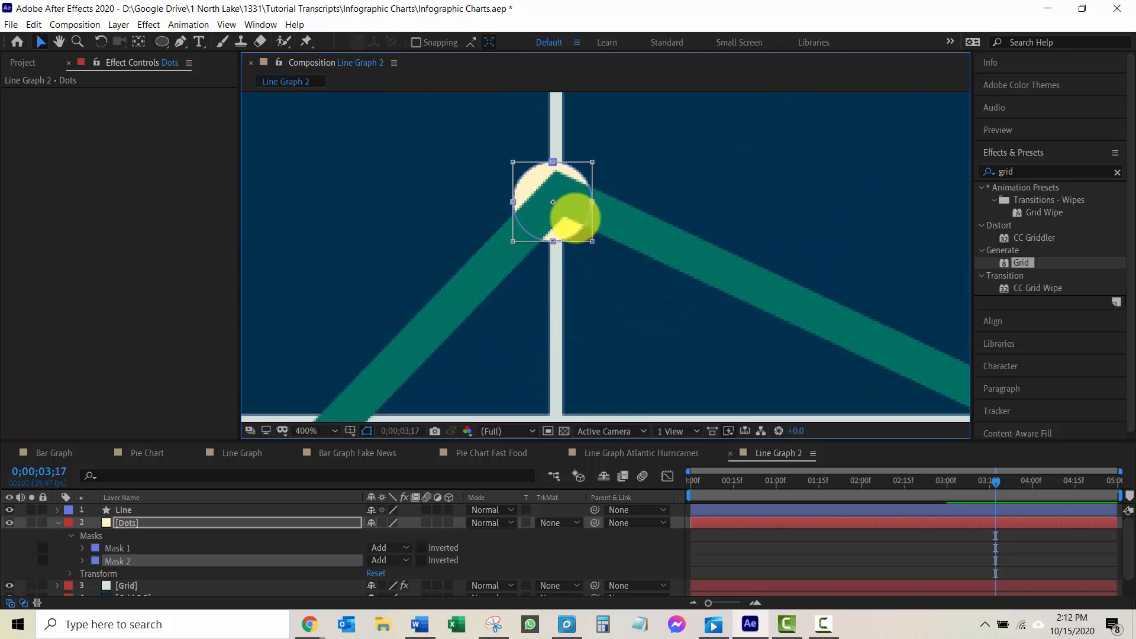
key(Right)
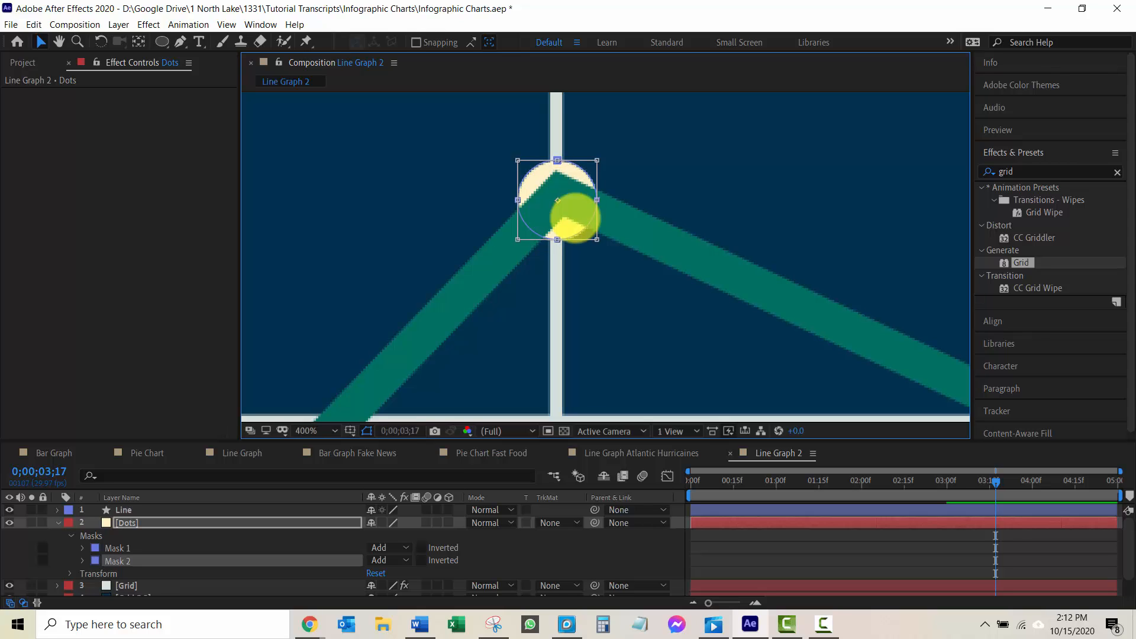
key(Up)
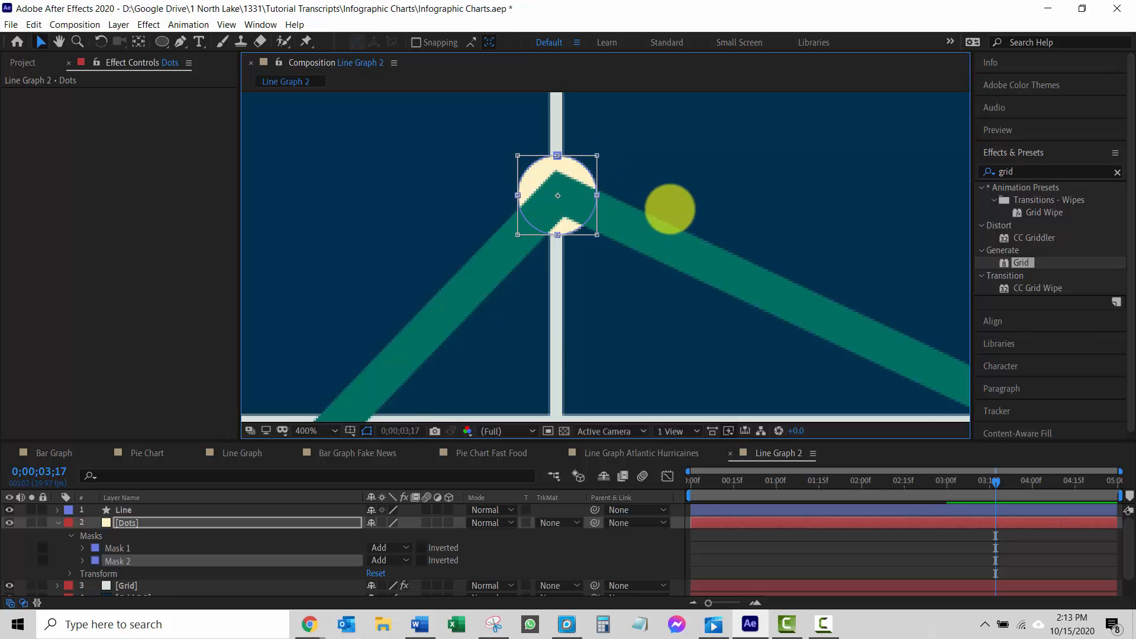
Step: Duplicate Mask 2 on the Dots layer
key(slash)
scroll(670, 217, down, 1)
scroll(667, 221, up, 1)
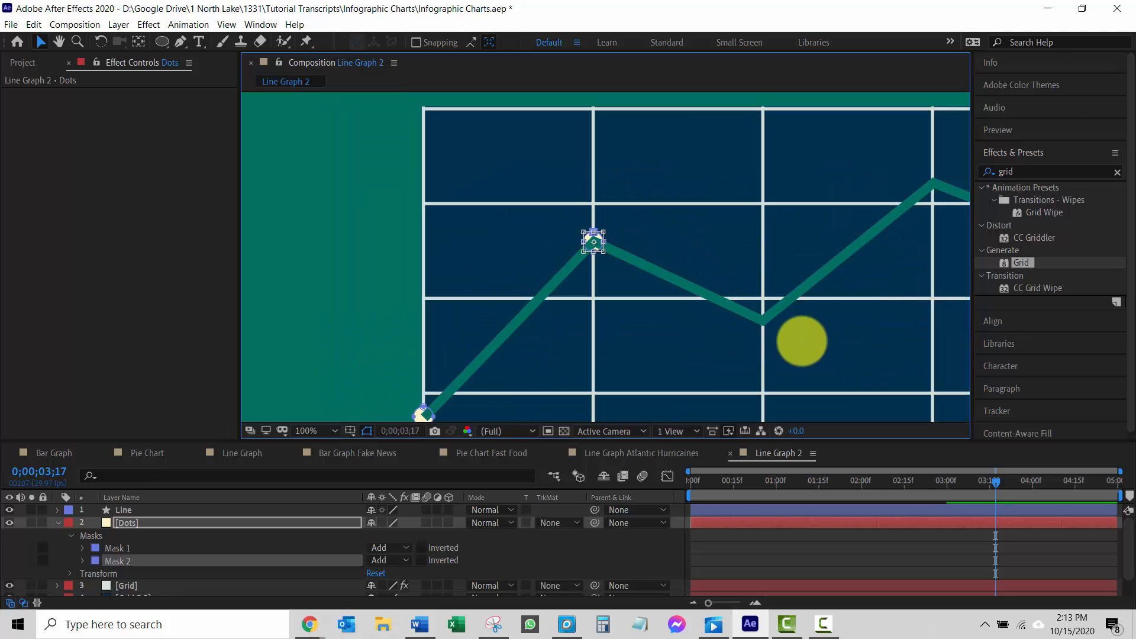
key(space)
drag(801, 341, 660, 271)
scroll(660, 272, up, 2)
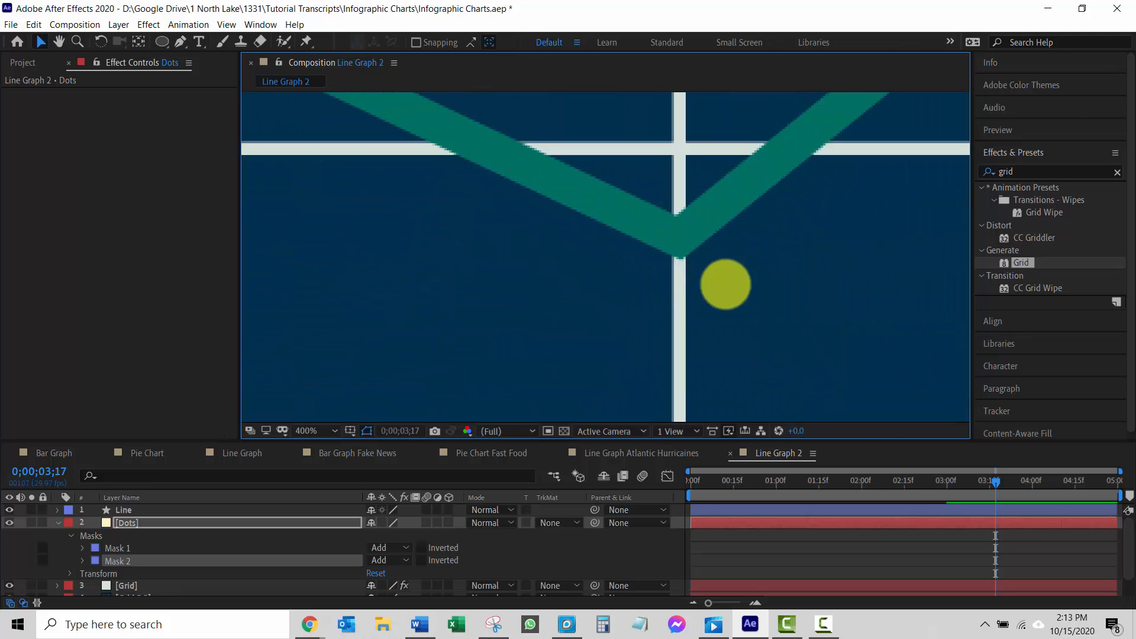
drag(735, 277, 667, 239)
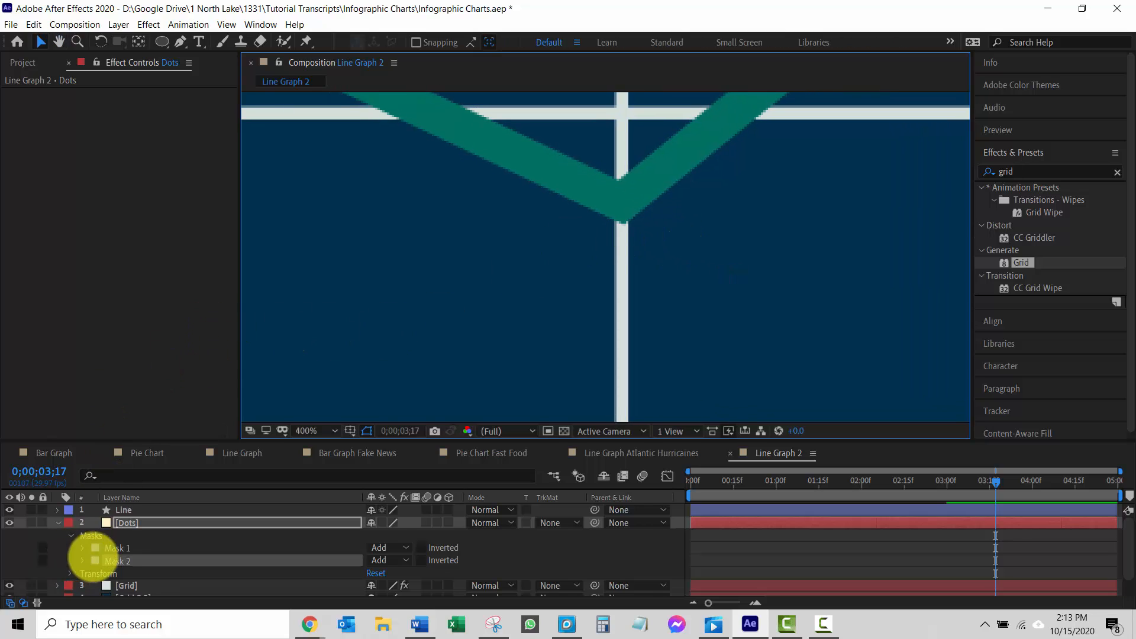
click(115, 563)
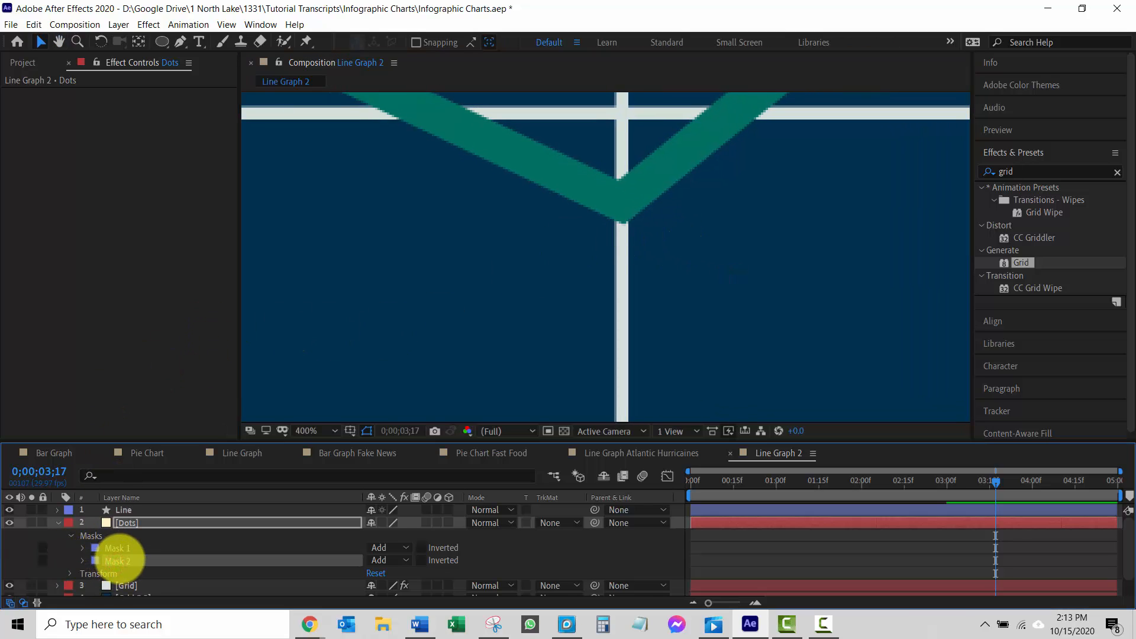
key(ctrl+d)
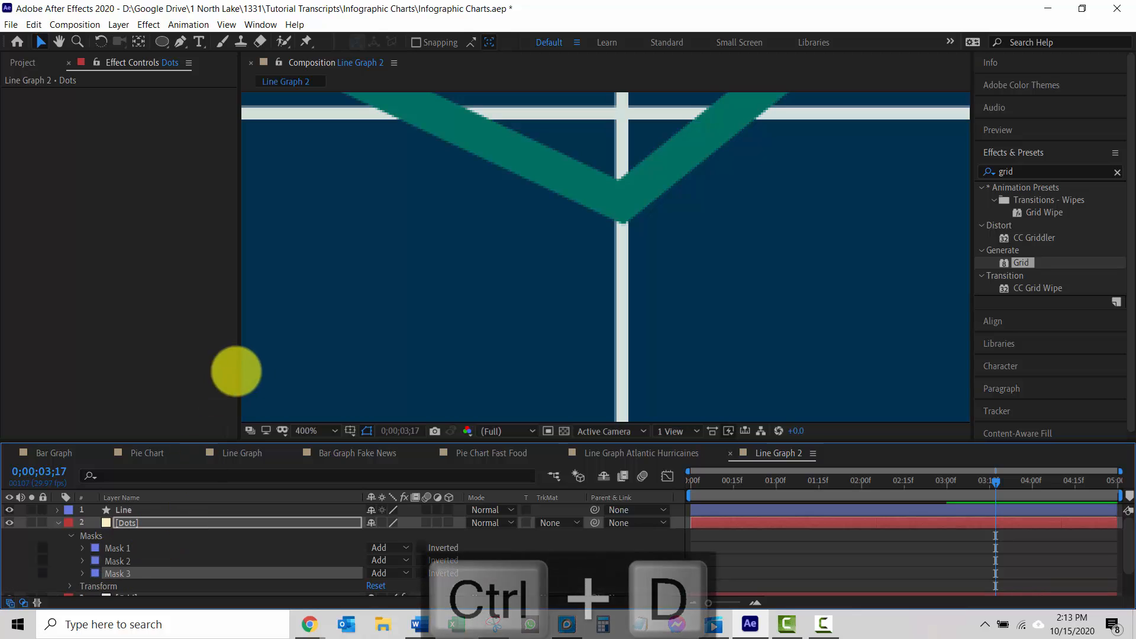
Step: Move the newly duplicated mask from the second point to the line's third point, at the dip
scroll(378, 317, down, 2)
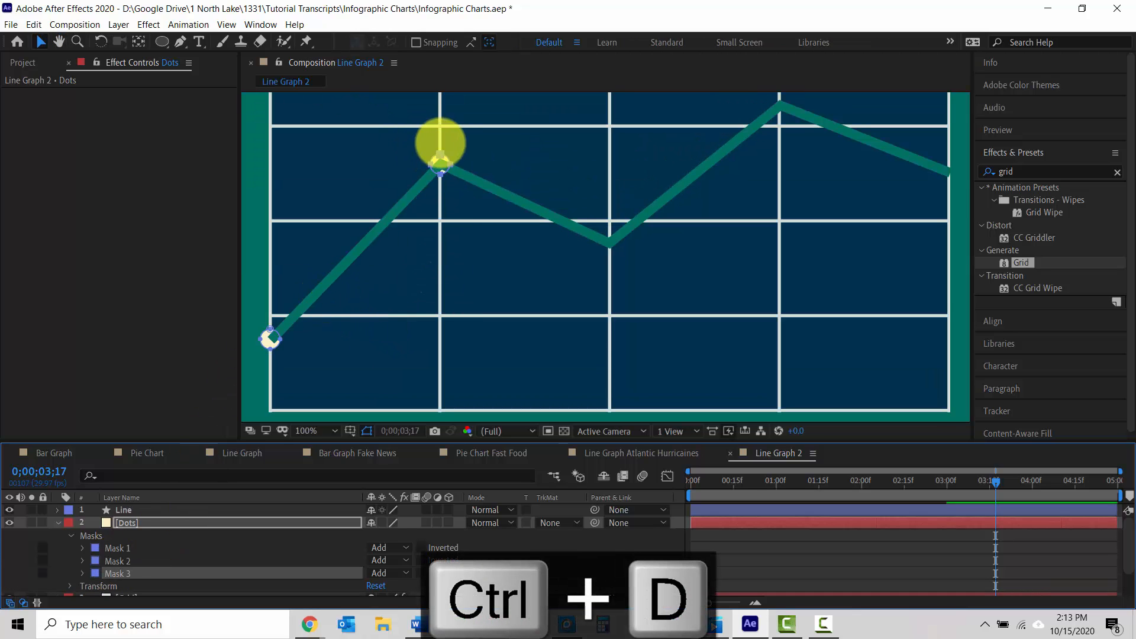
click(441, 155)
double_click(441, 155)
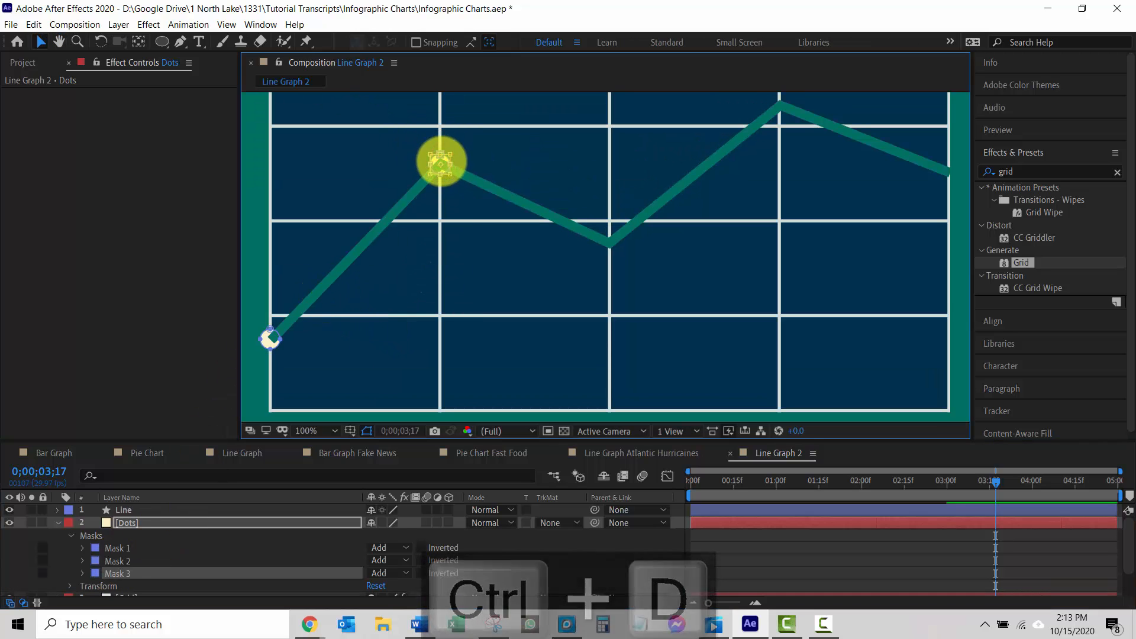
drag(441, 160, 613, 234)
scroll(612, 234, up, 3)
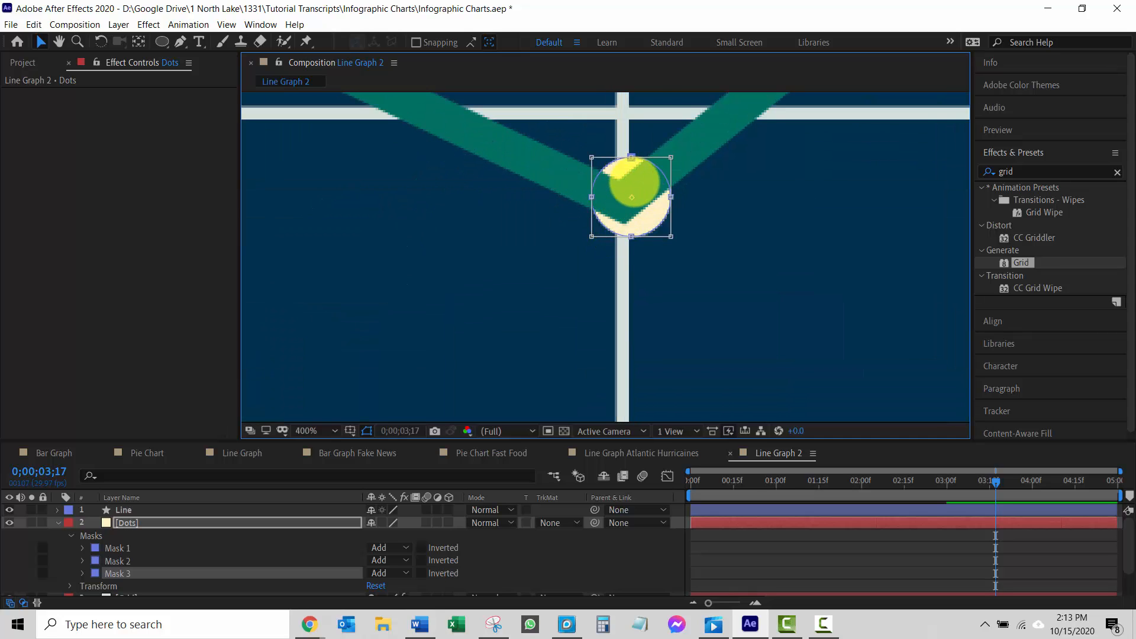
Step: Centre the third dot's mask on the line's dip and the vertical grid line, and duplicate that mask
drag(636, 181, 626, 182)
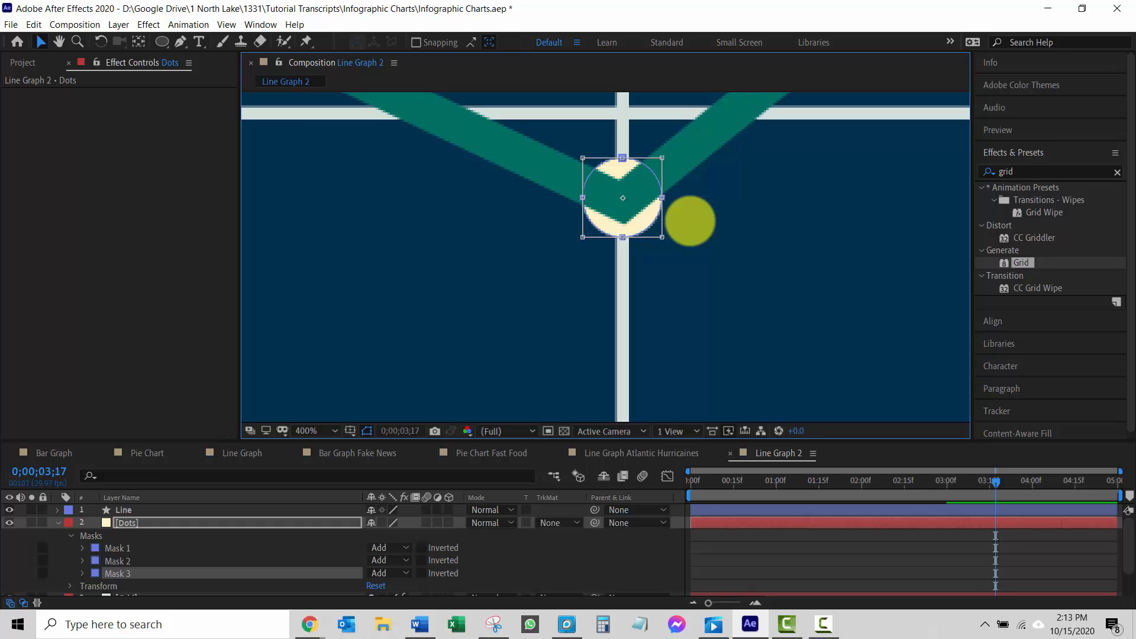
key(ctrl+d)
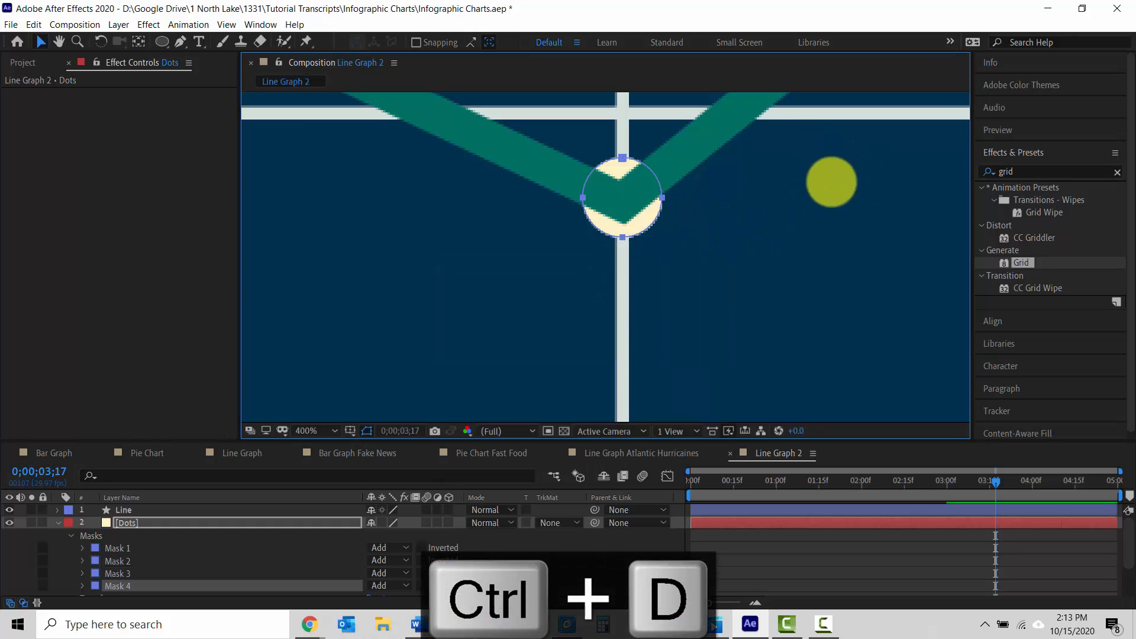
Step: Move the duplicated Mask 4 to the line's second peak and centre it on the vertical grid line
double_click(627, 167)
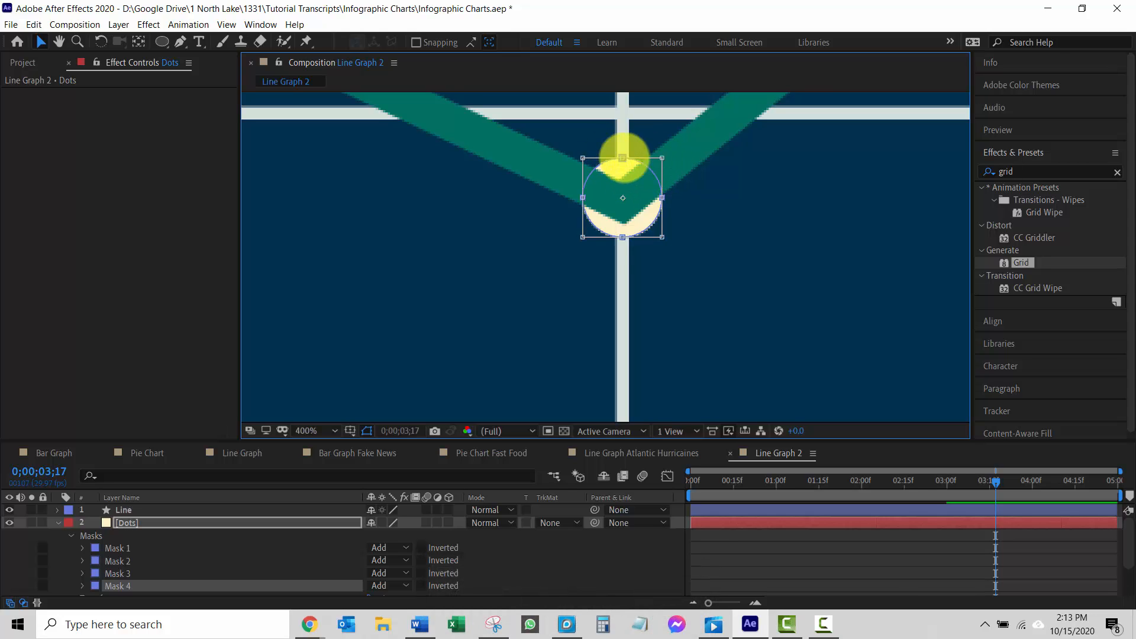
drag(646, 183, 896, 125)
key(space)
drag(875, 233, 595, 384)
scroll(594, 383, down, 4)
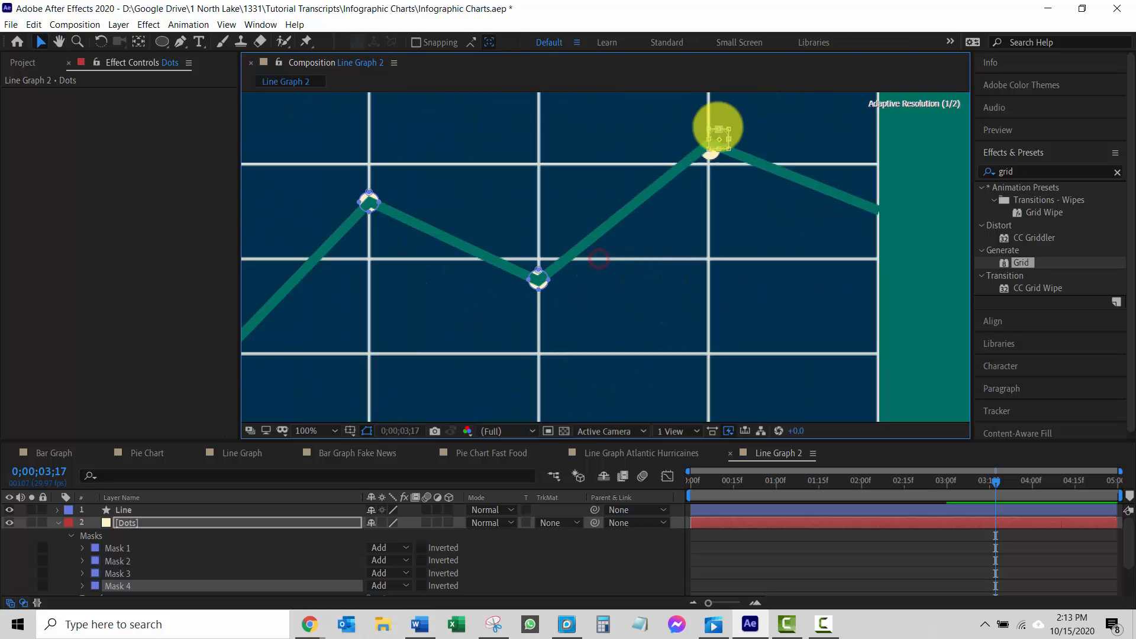
scroll(714, 140, up, 4)
key(space)
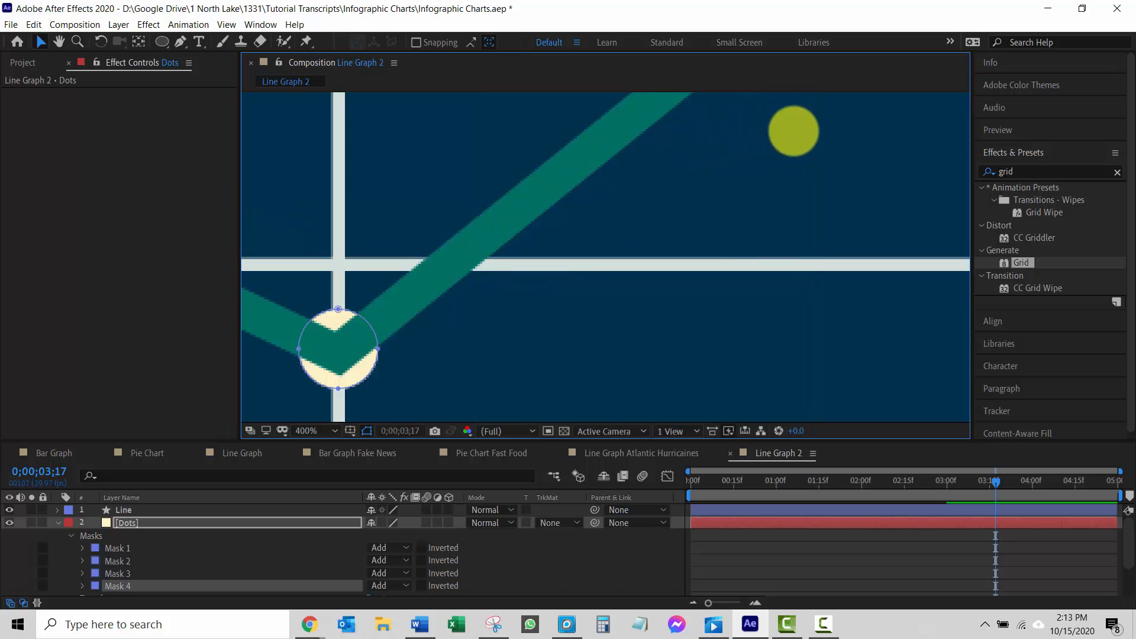
drag(792, 132, 449, 385)
drag(743, 204, 611, 390)
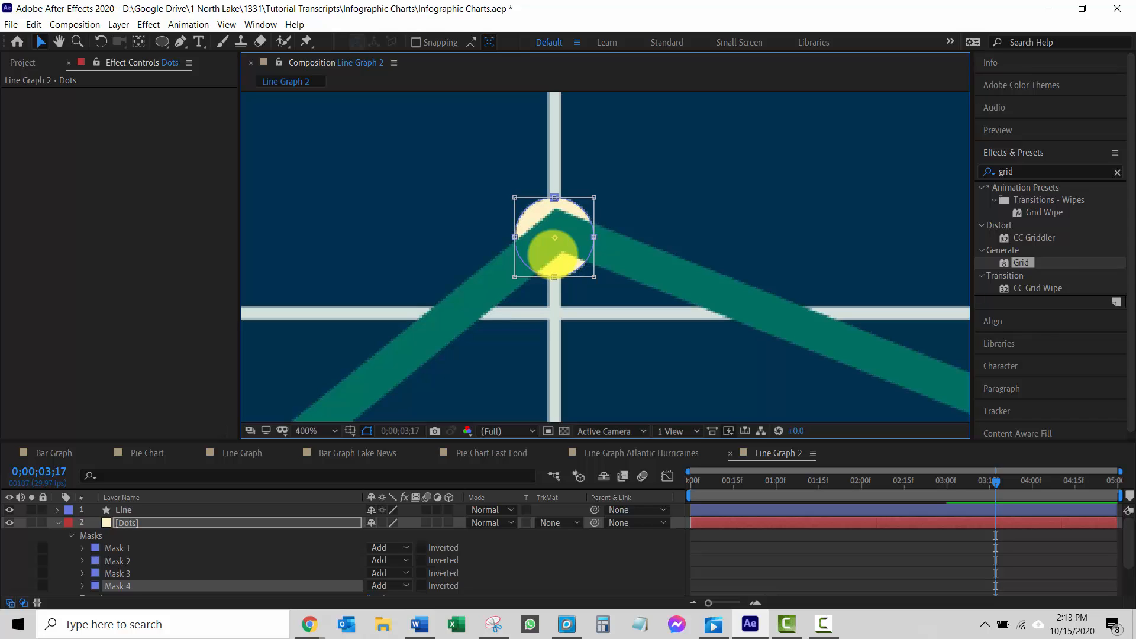
Step: Duplicate Mask 4 and move the copy to the line's end point on the grid's last vertical line
scroll(641, 332, down, 2)
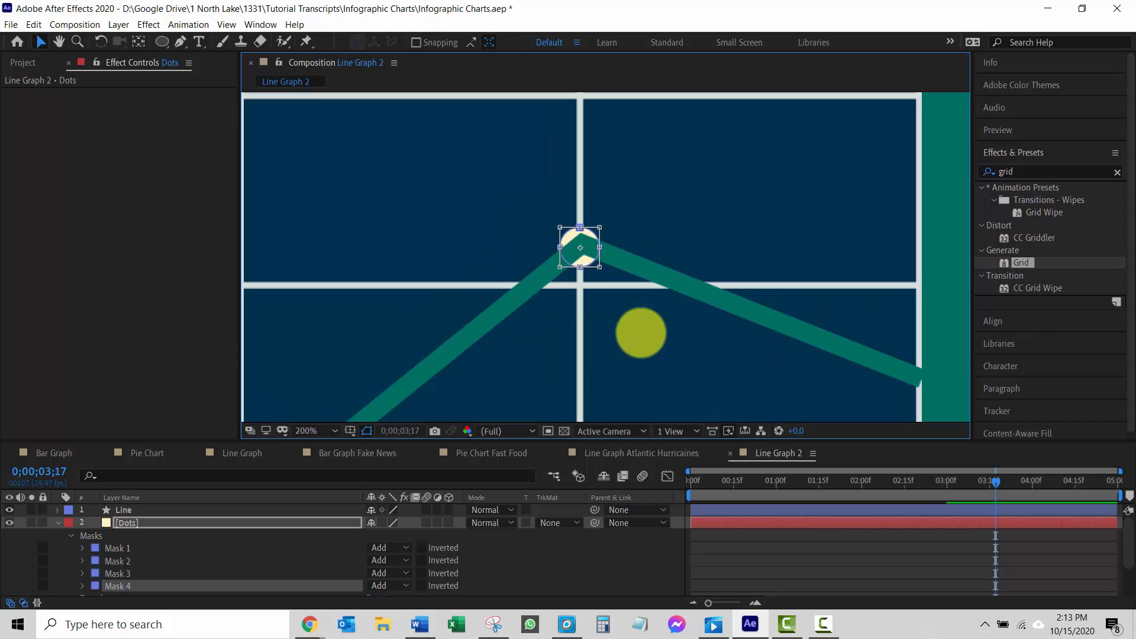
drag(794, 380, 615, 325)
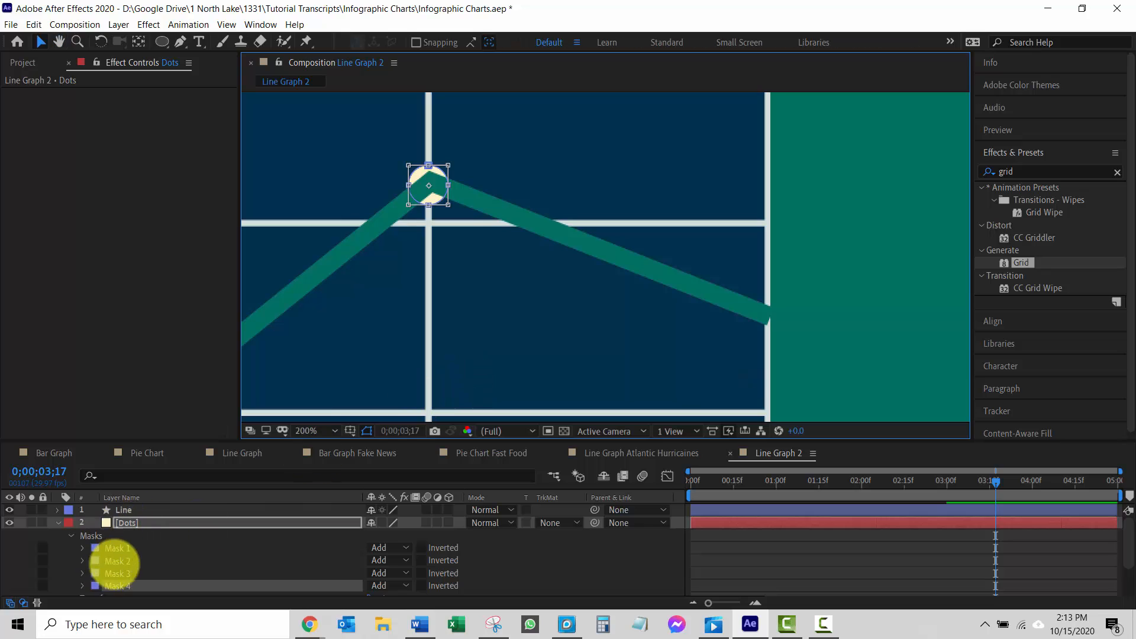
key(ctrl+d)
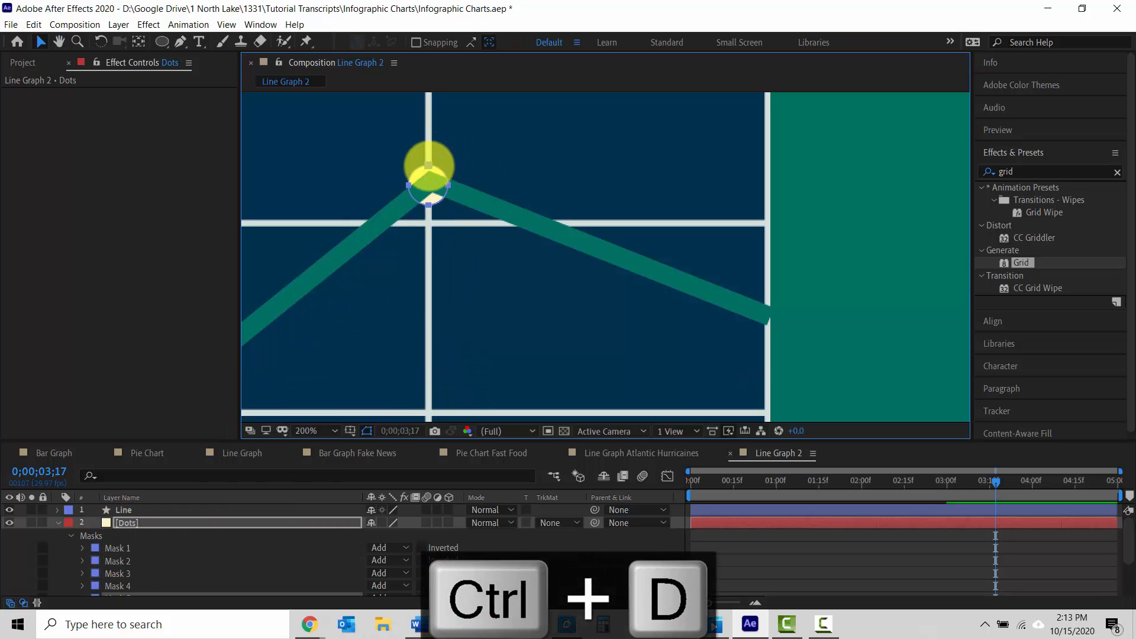
drag(436, 177, 769, 308)
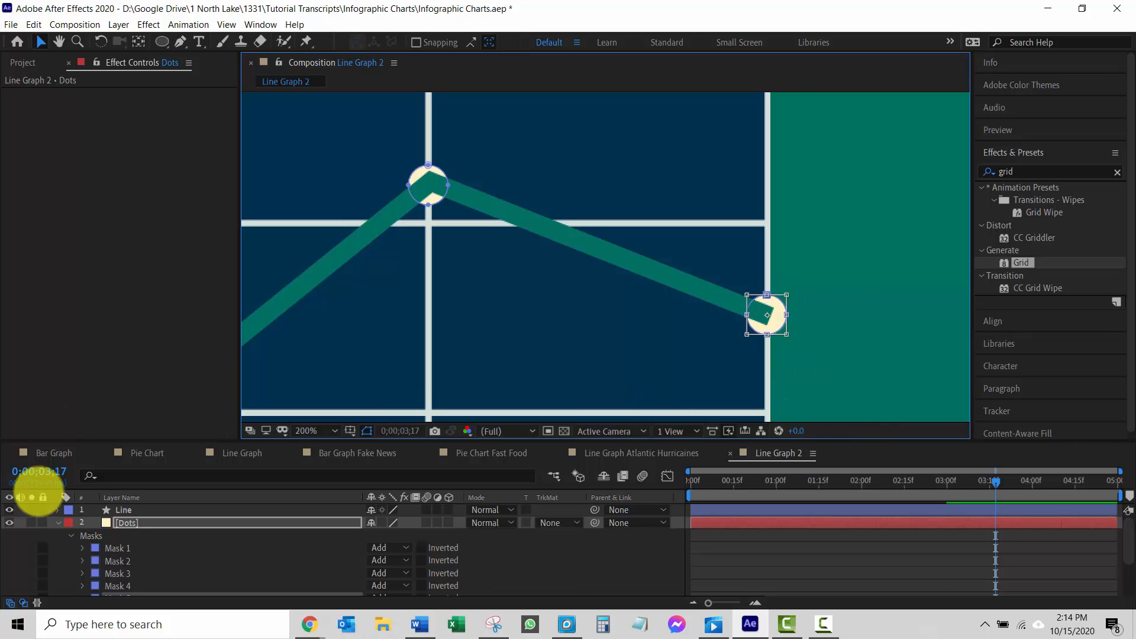
Step: Collapse the Dots layer and move it above the Line layer so the dots cover the line
click(59, 523)
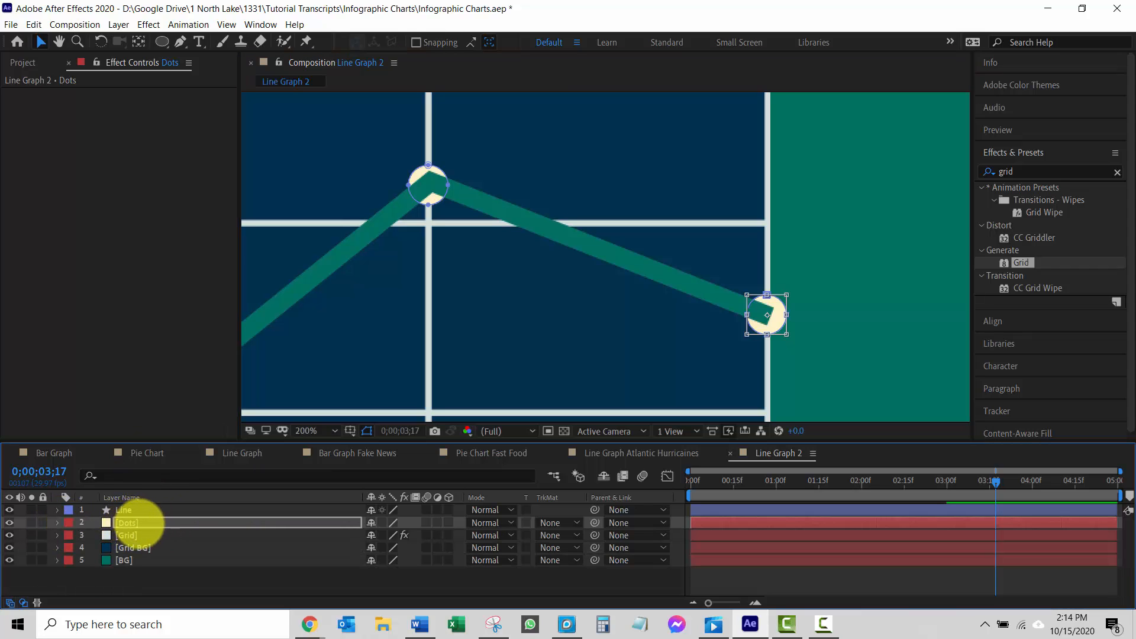
drag(129, 521, 127, 507)
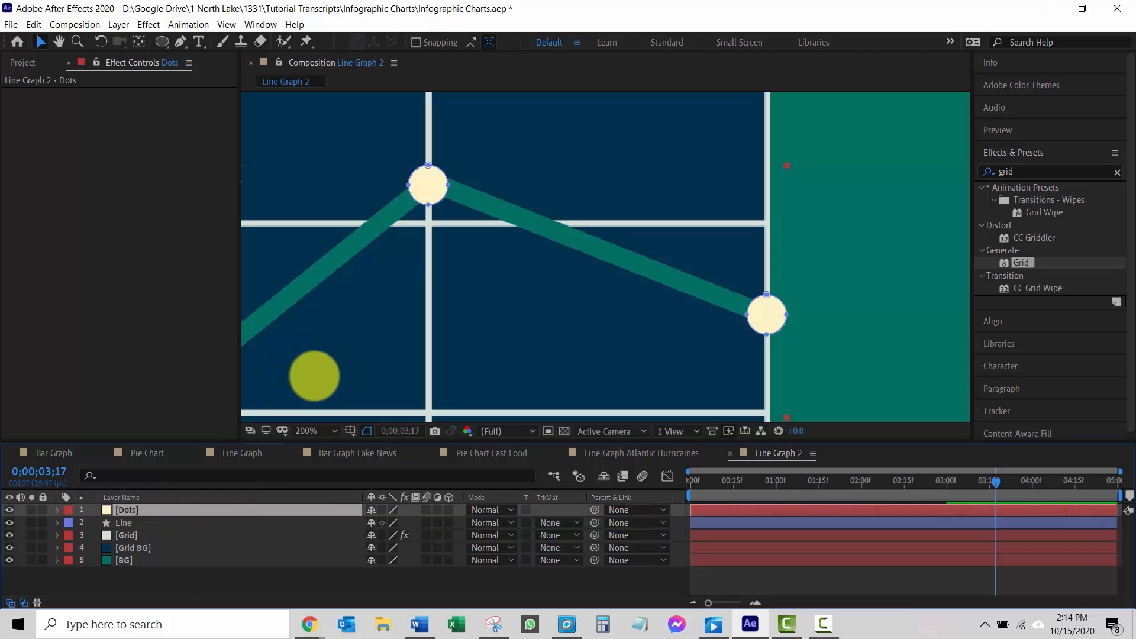
key(comma)
key(comma)
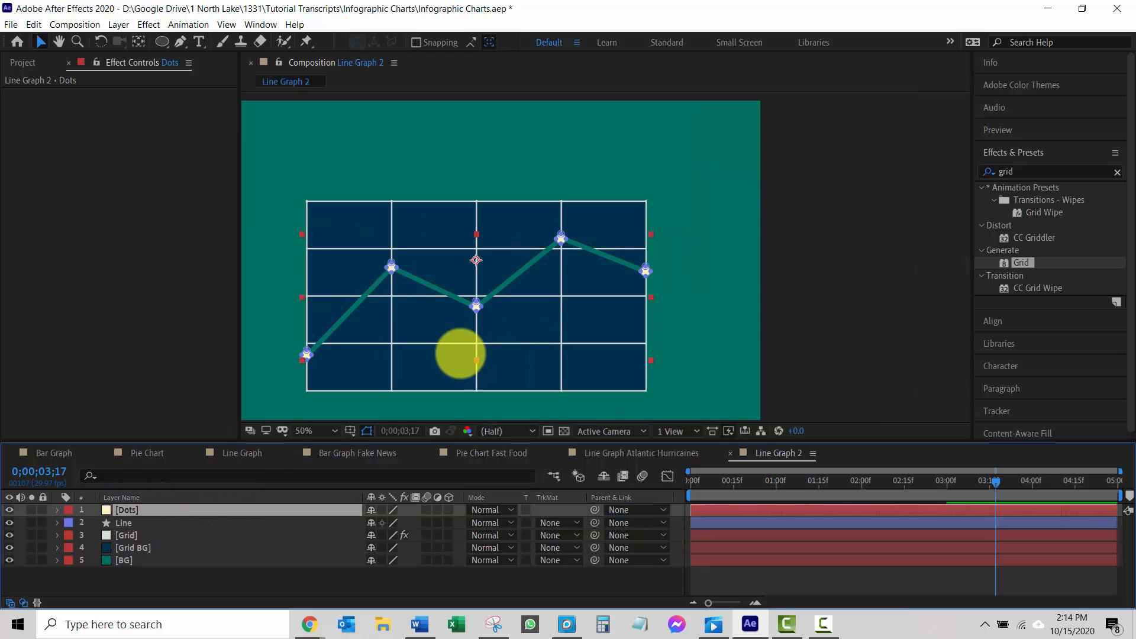
drag(432, 354, 515, 312)
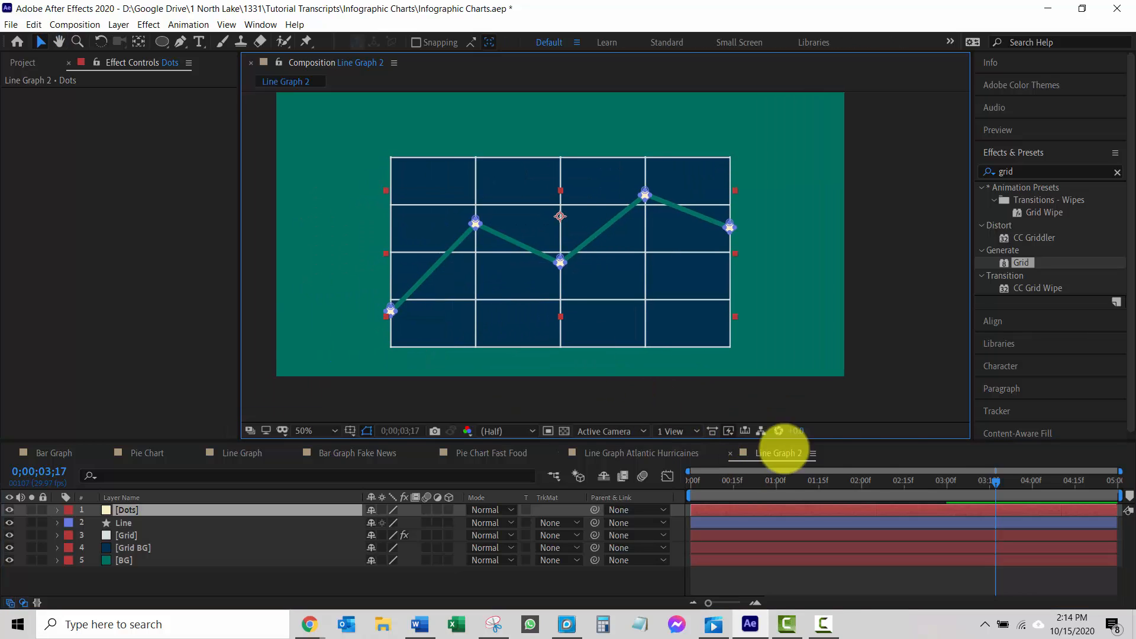
Step: Move the current time to 0;00;03;00, search the effects for "linear" and apply Linear Wipe to the Dots layer
mouse_move(997, 481)
mouse_down()
mouse_move(665, 514)
mouse_move(947, 487)
mouse_up()
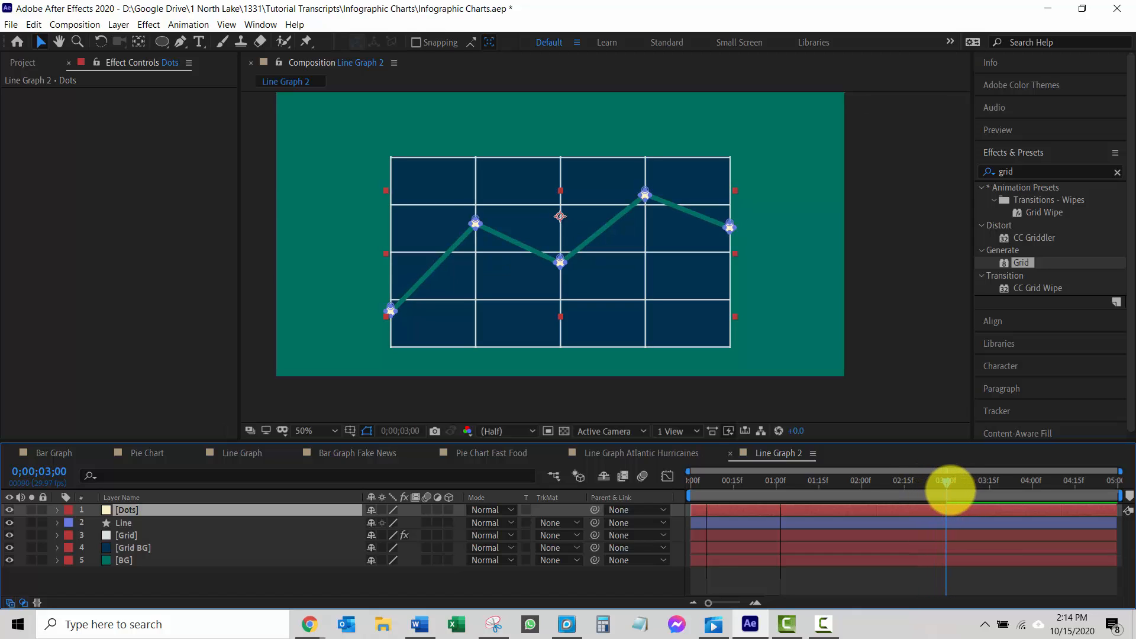
click(1037, 172)
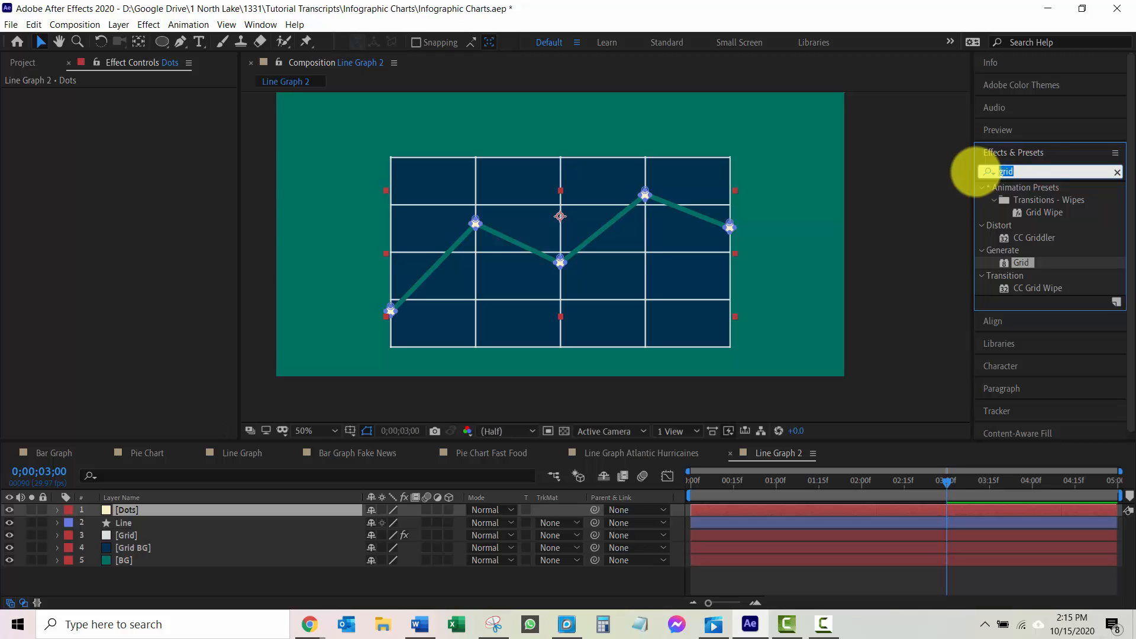
text(li)
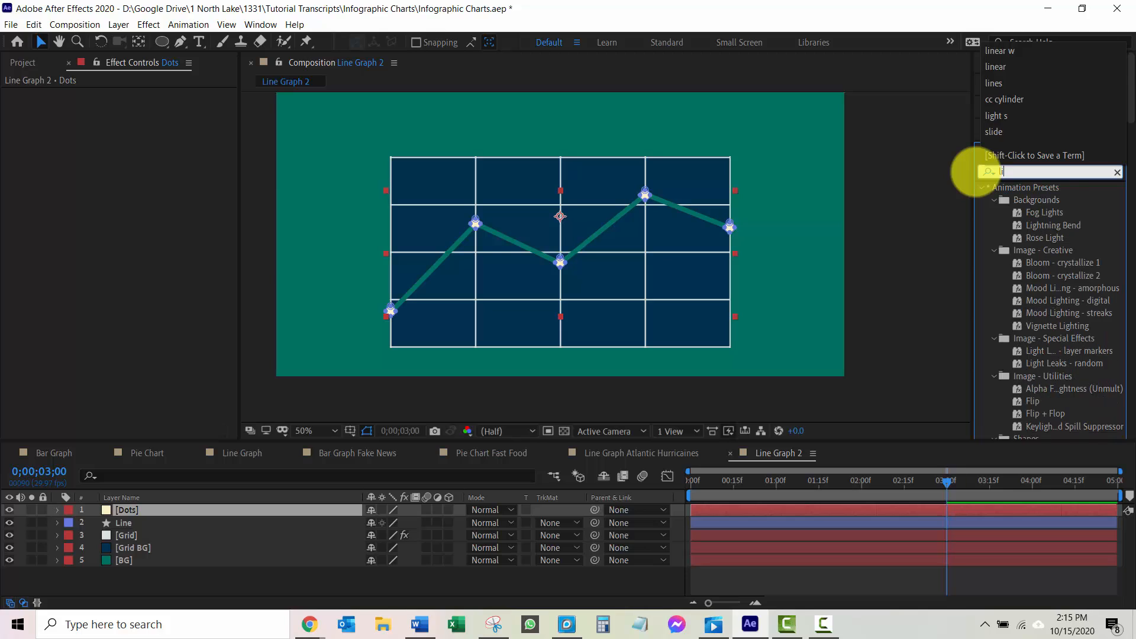
text(near)
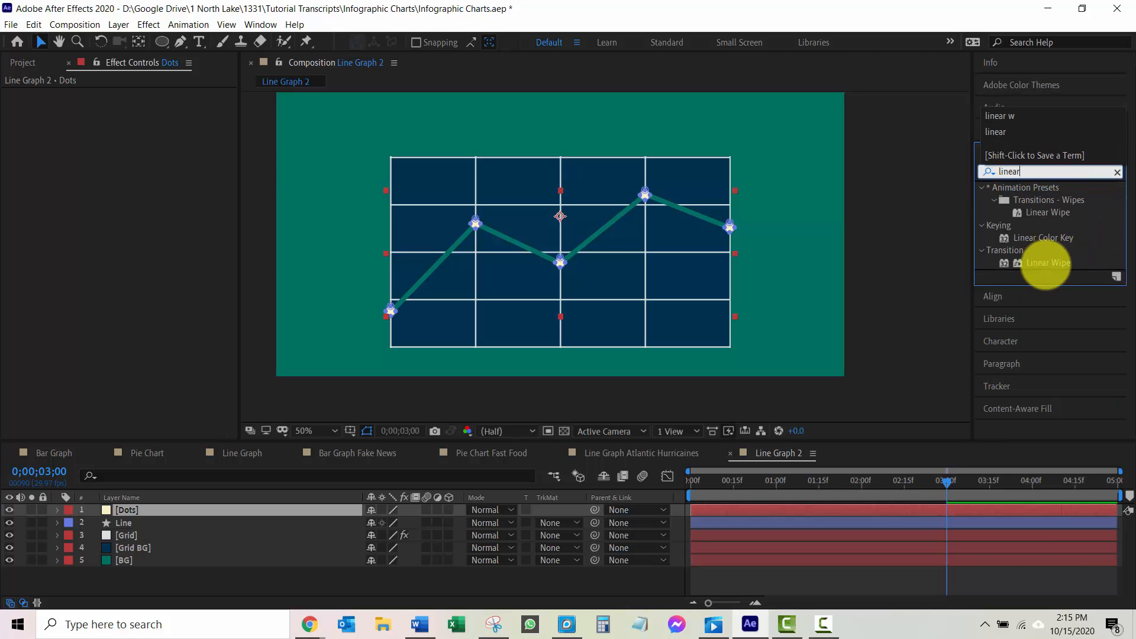
drag(1046, 263, 216, 509)
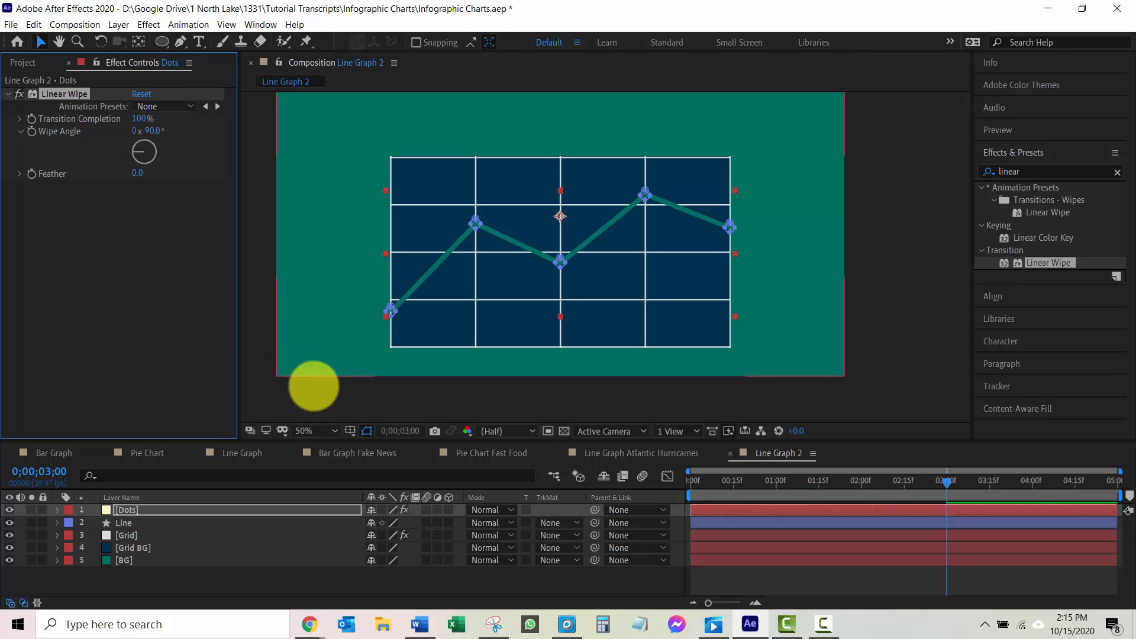
Step: Set a 100% Transition Completion keyframe for the Dots layer's Linear Wipe at 0;00;00;29
key(slash)
drag(261, 333, 592, 292)
scroll(457, 360, up, 2)
drag(501, 361, 518, 236)
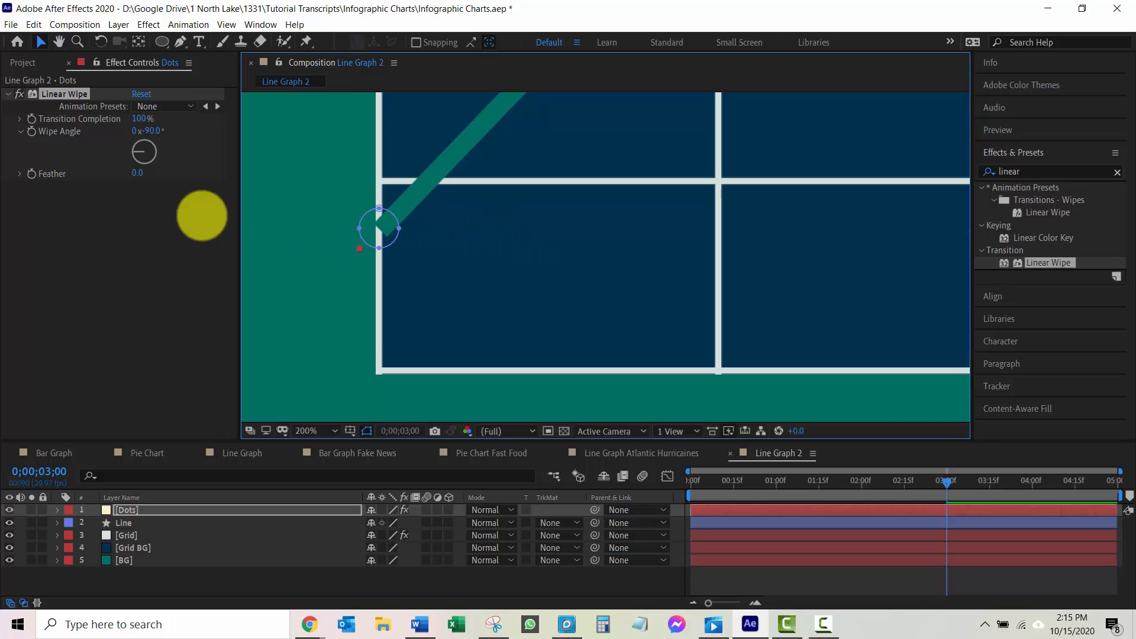
click(946, 483)
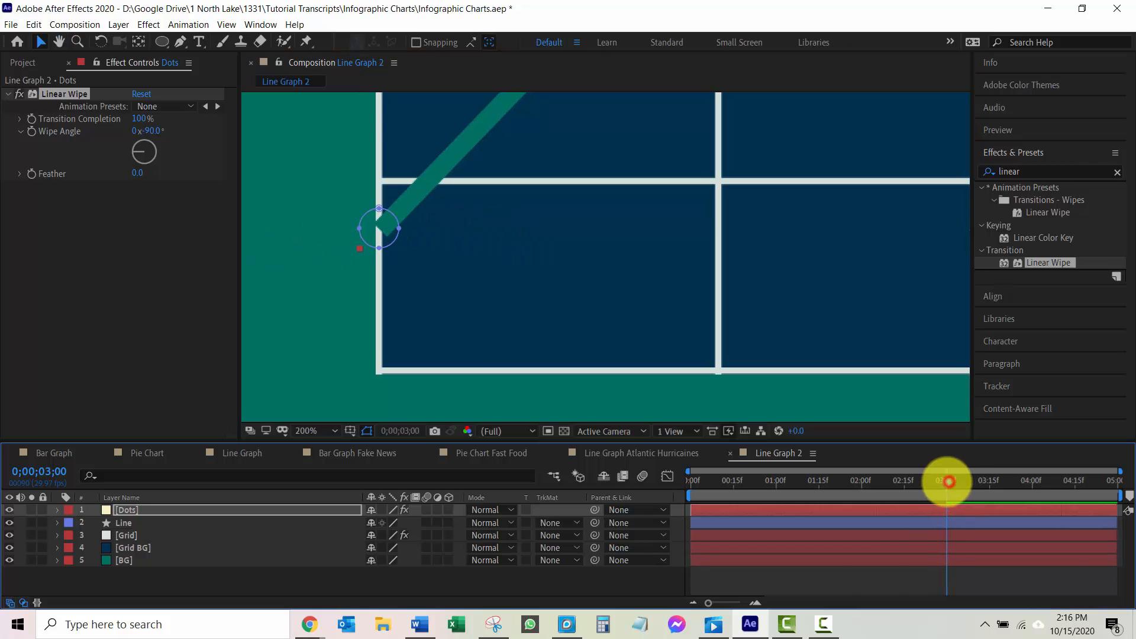
drag(948, 481, 734, 497)
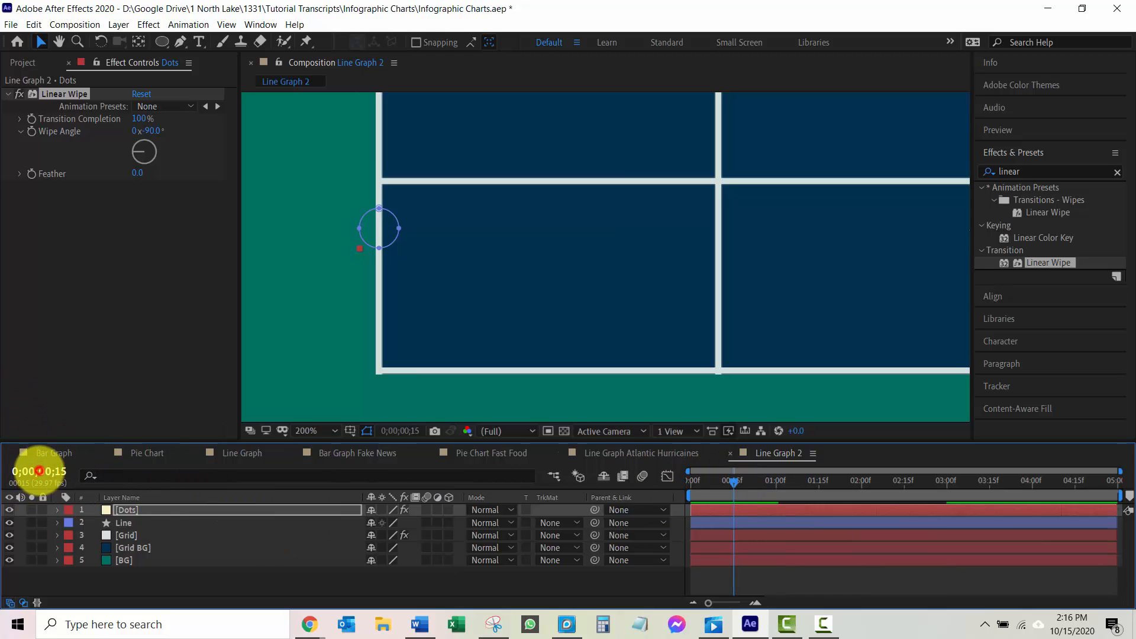
click(39, 471)
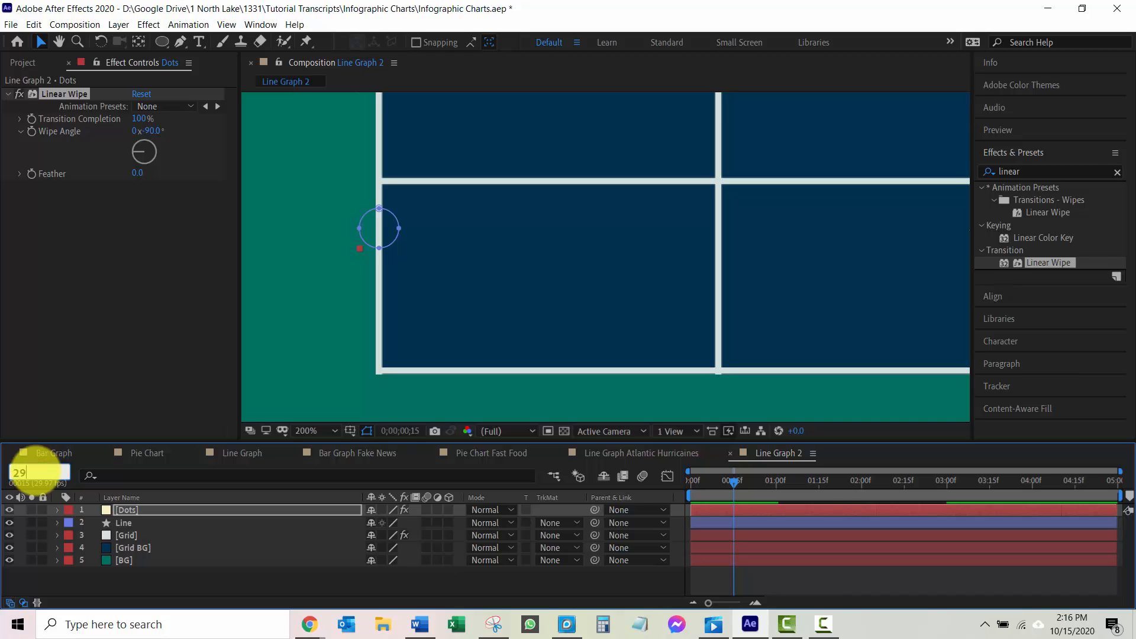
key(Return)
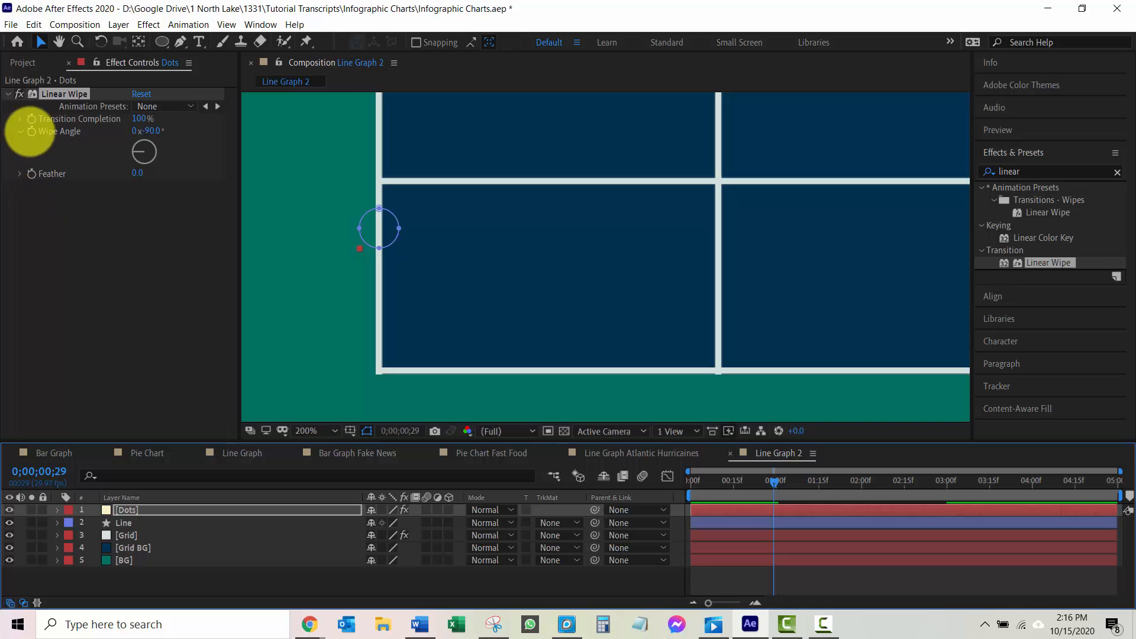
click(31, 119)
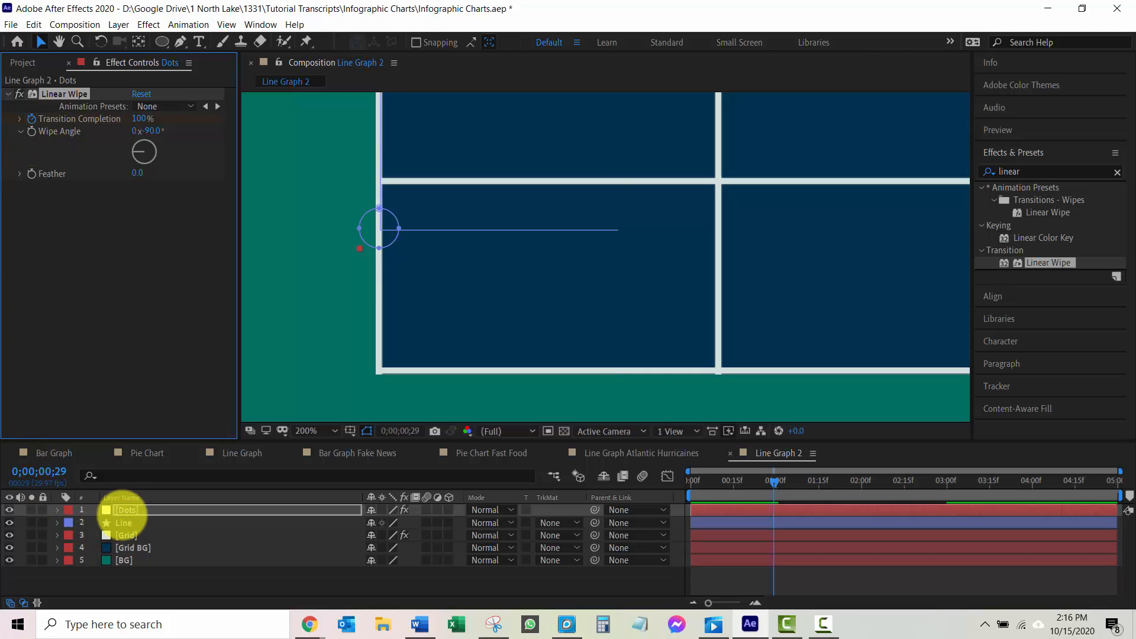
Step: Reveal the Dots layer's Transition Completion keyframe in the timeline and convert it to a hold keyframe
click(127, 510)
key(u)
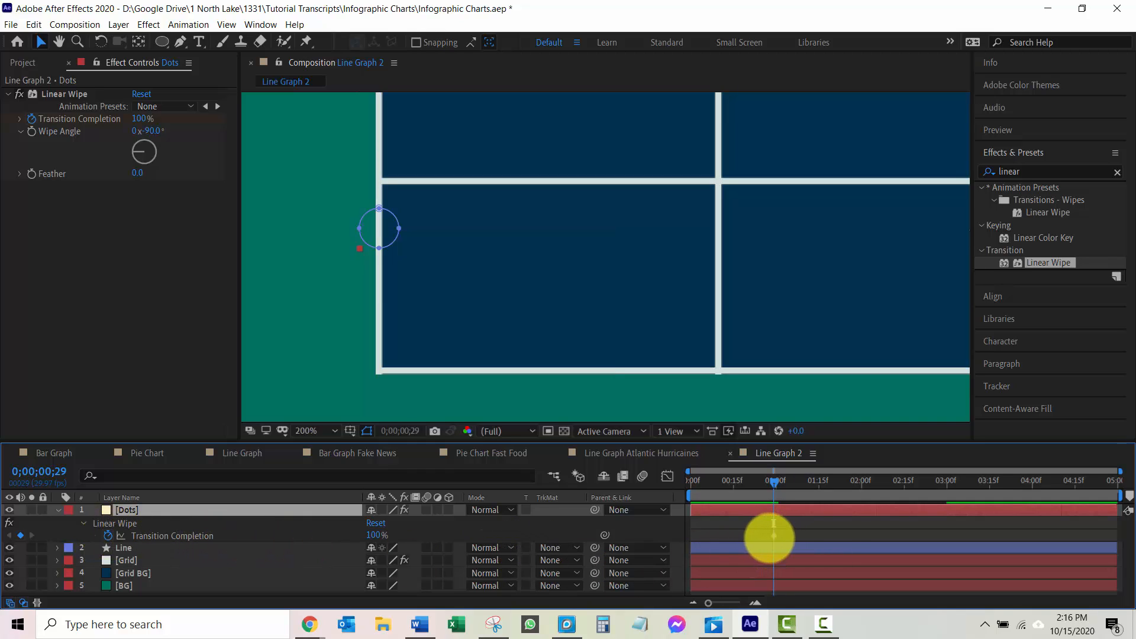
right_click(774, 535)
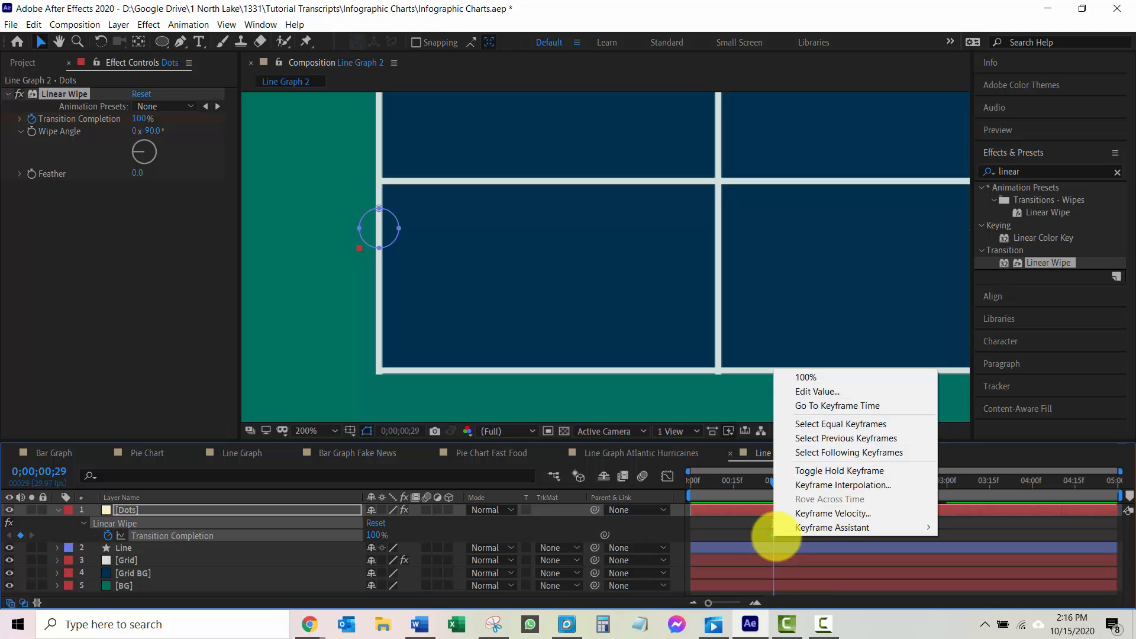
mouse_move(794, 527)
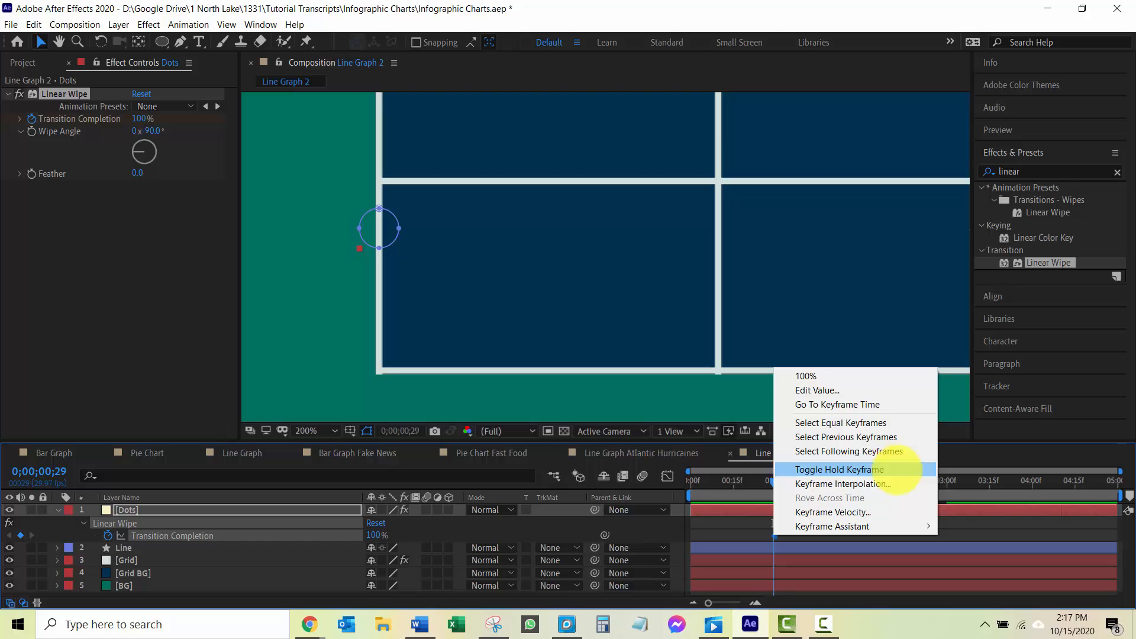
Step: Set Linear Wipe's Transition Completion to 75% at 0;00;01;00 to reveal the first dot
click(45, 472)
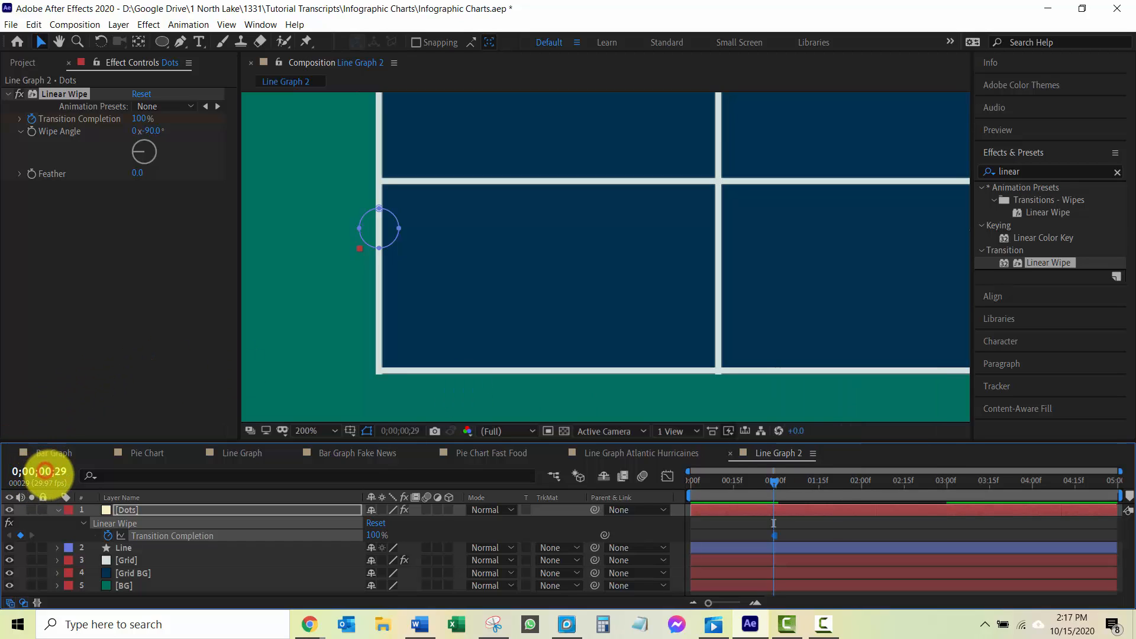
click(50, 474)
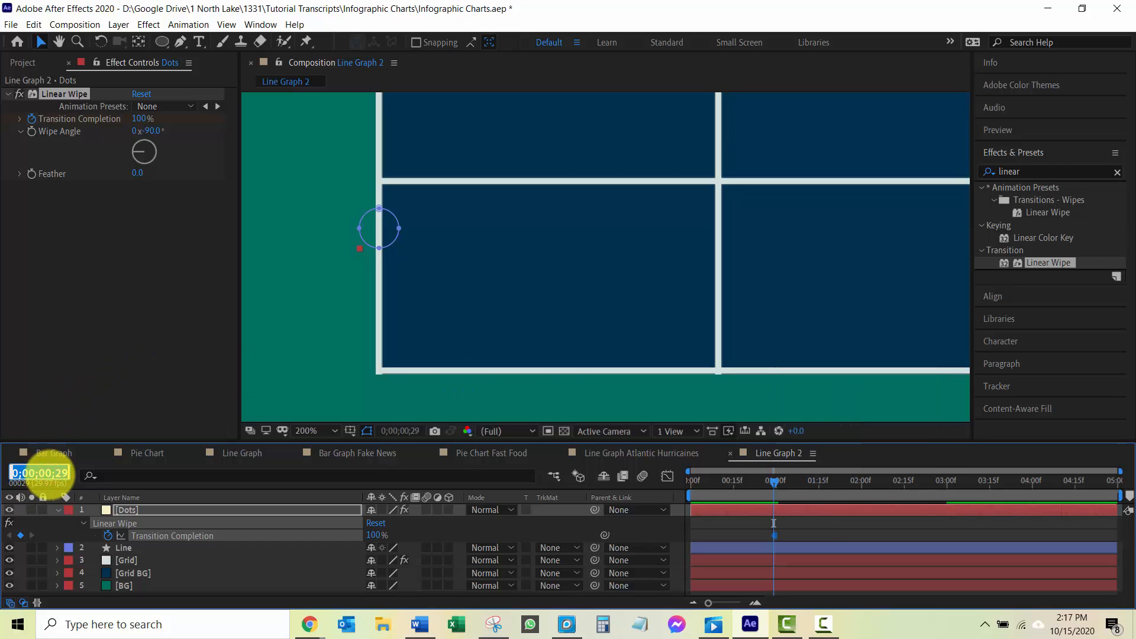
key(Return)
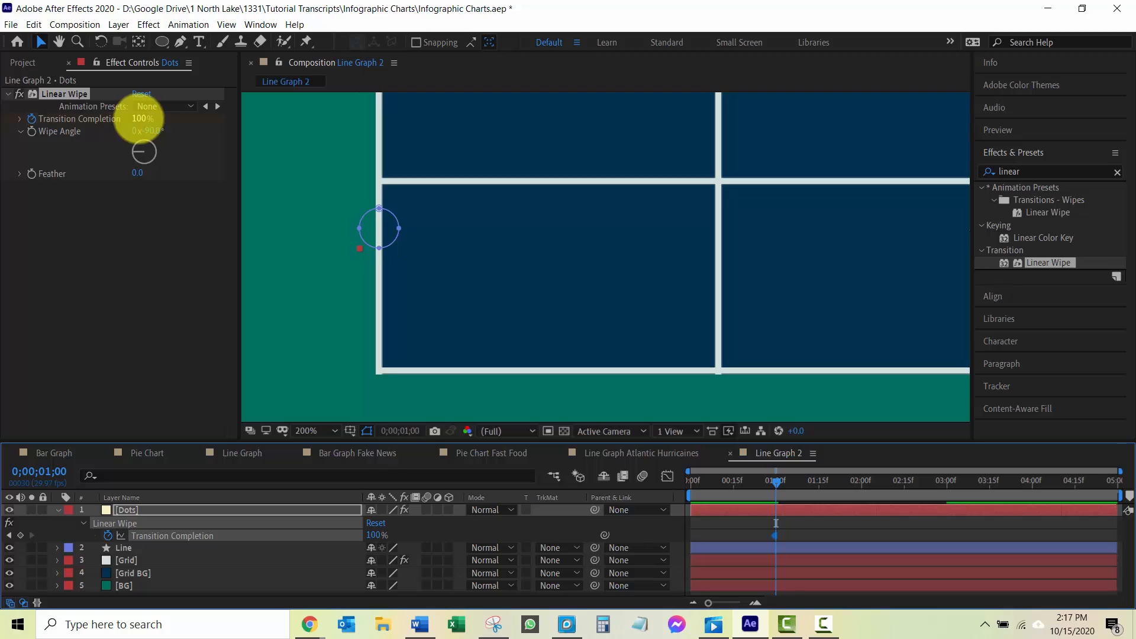
mouse_move(139, 119)
mouse_down()
mouse_move(117, 117)
mouse_move(149, 123)
mouse_up()
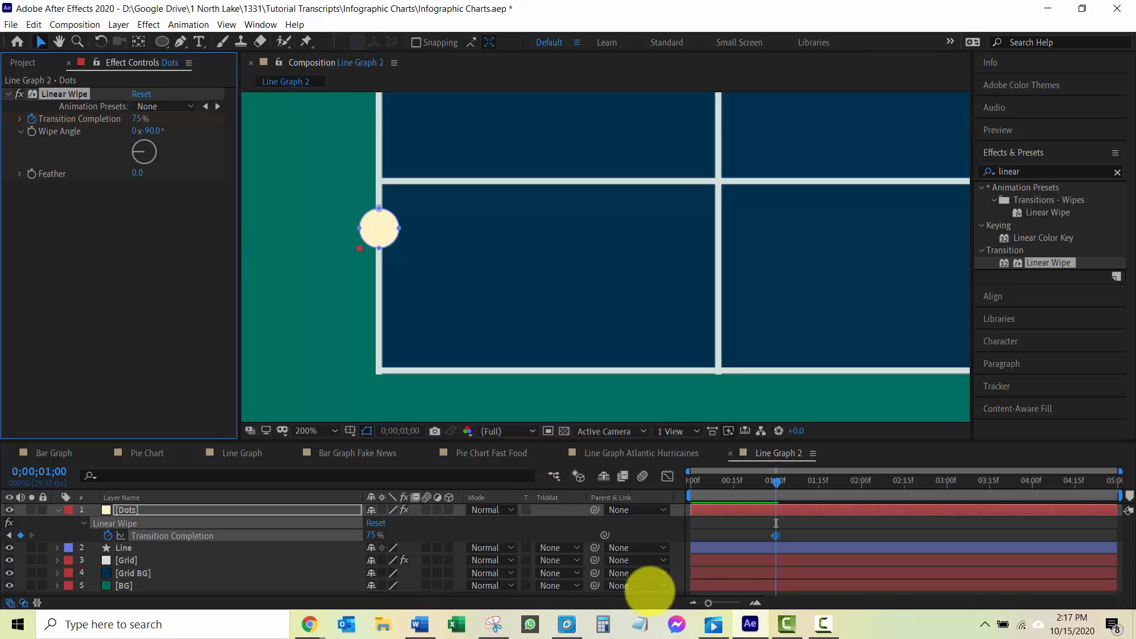
drag(709, 602, 747, 602)
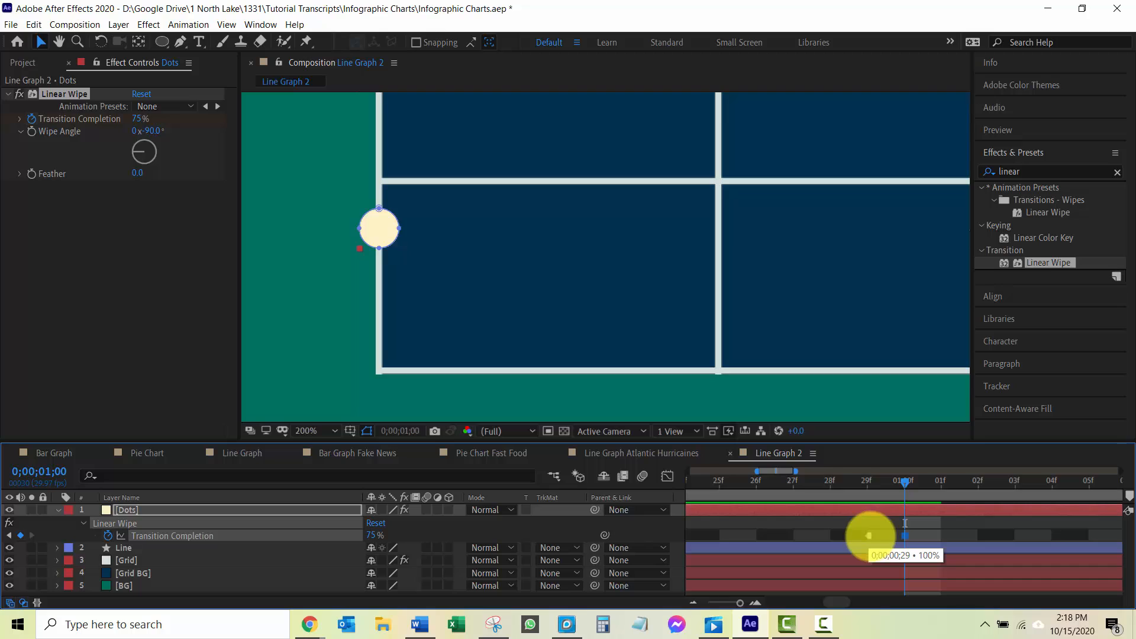
drag(740, 602, 729, 602)
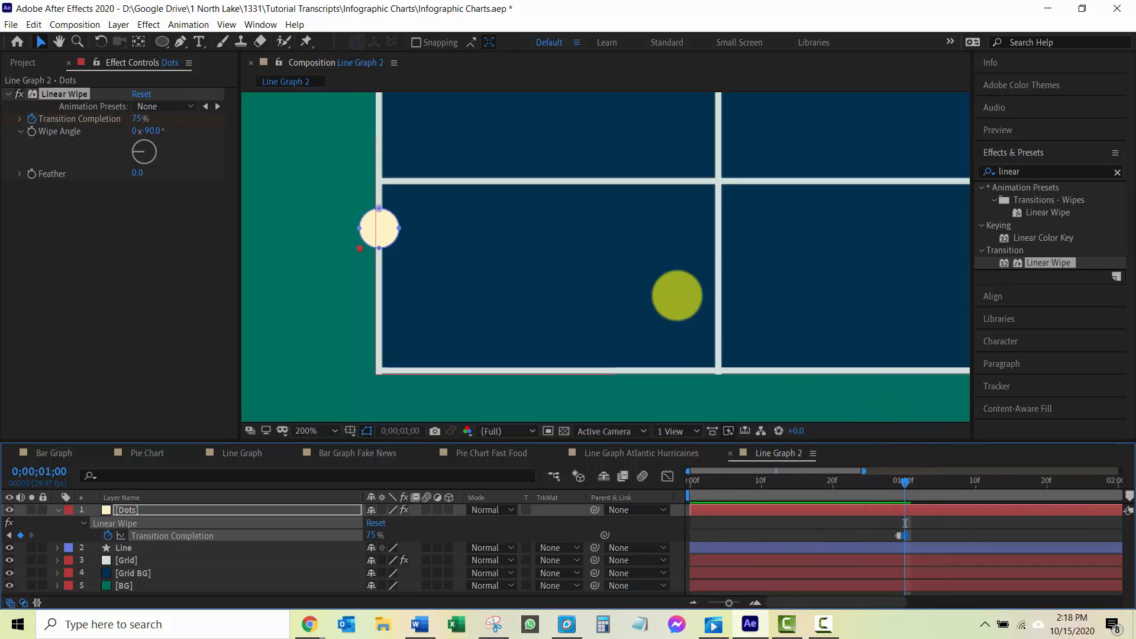
key(comma)
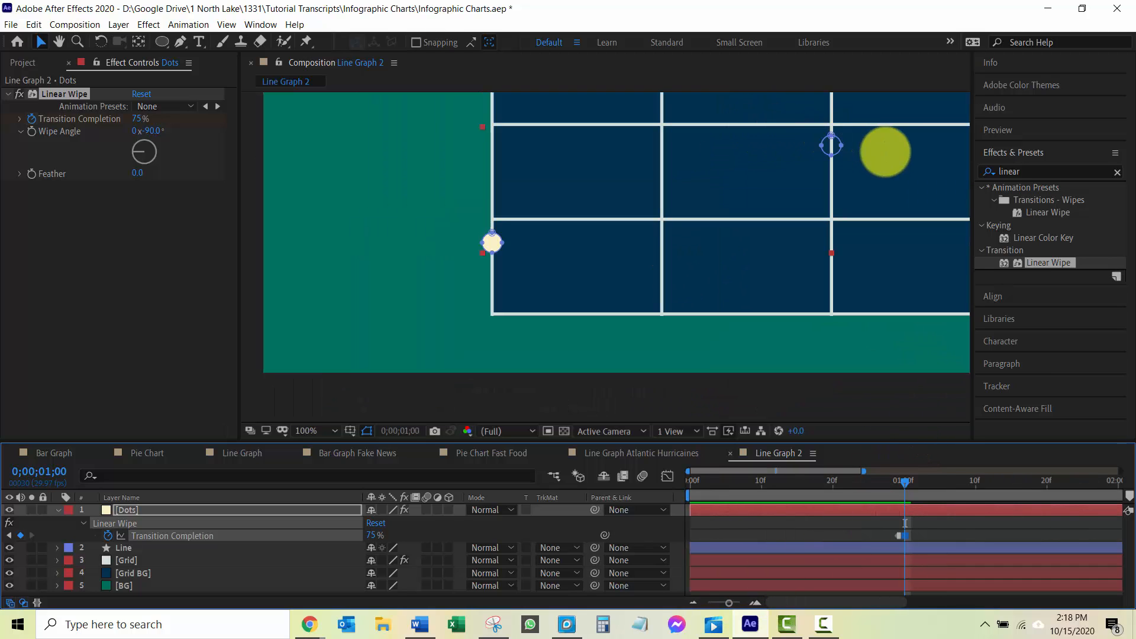
Step: Set Linear Wipe's Transition Completion to 62% at 0;00;01;18 to reveal the second dot as the line reaches it
key(h)
drag(875, 152, 698, 254)
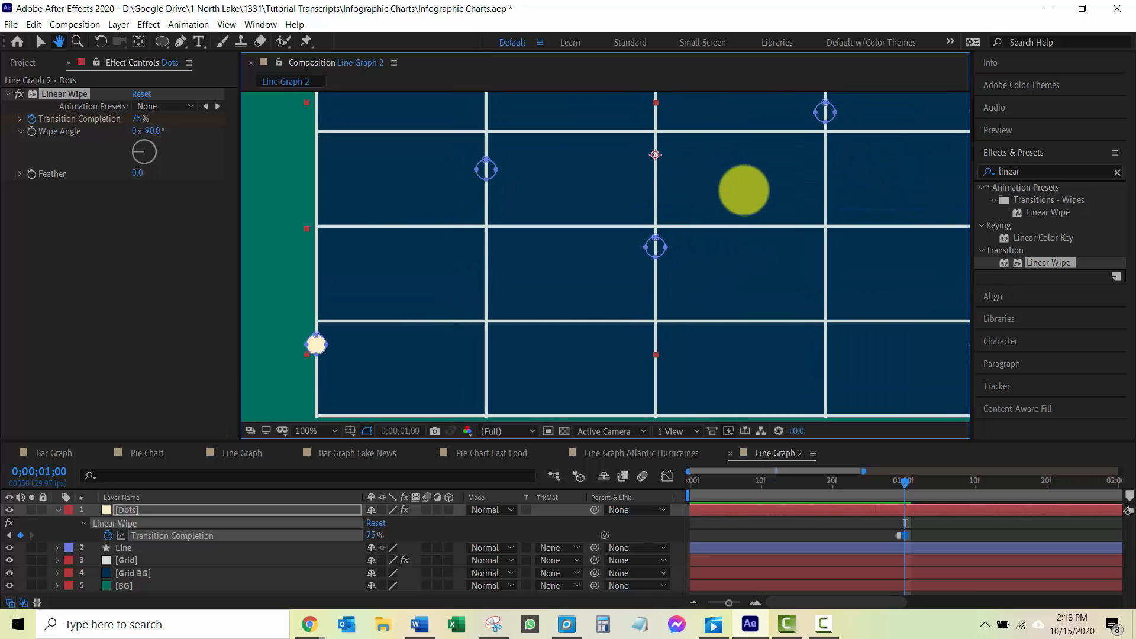
drag(744, 190, 721, 196)
key(v)
key(comma)
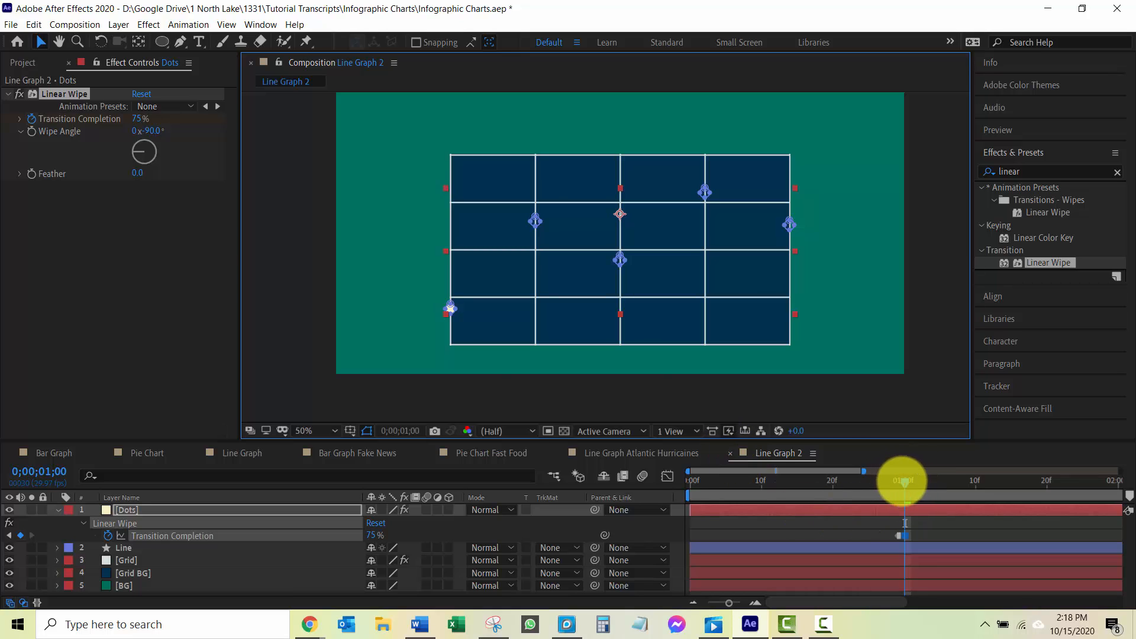
drag(904, 482, 1026, 482)
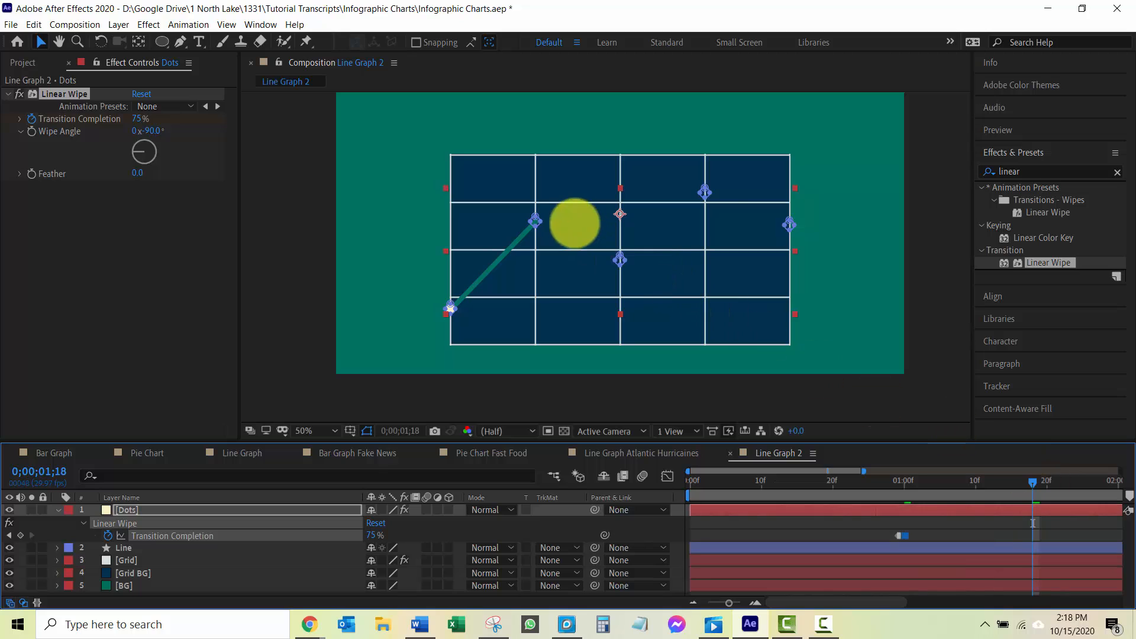
scroll(523, 196, up, 4)
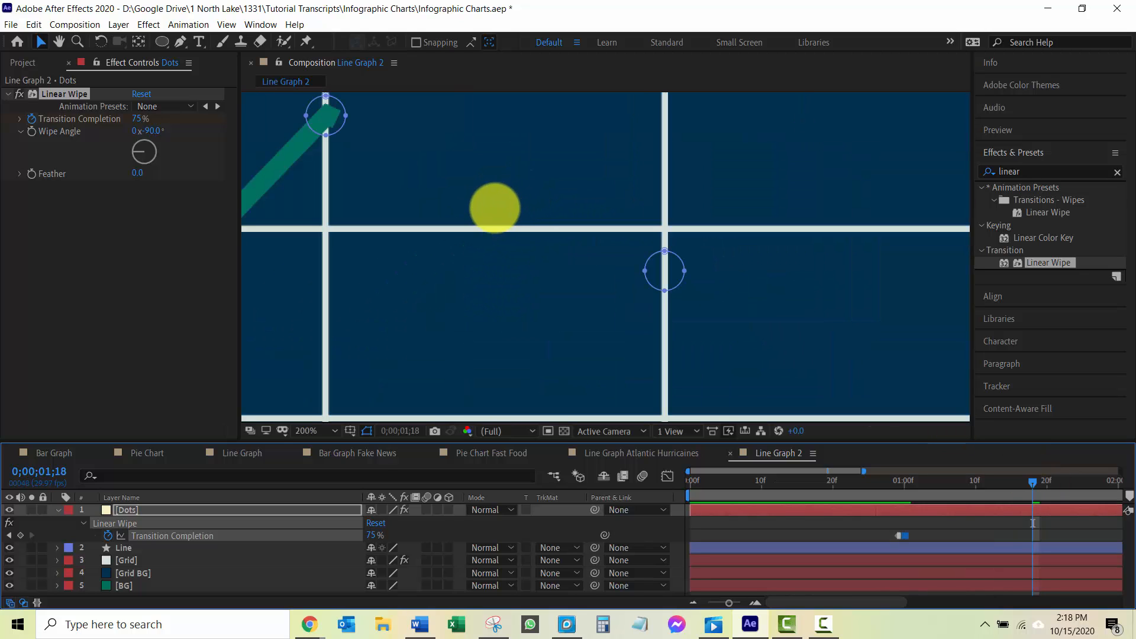
drag(495, 208, 606, 315)
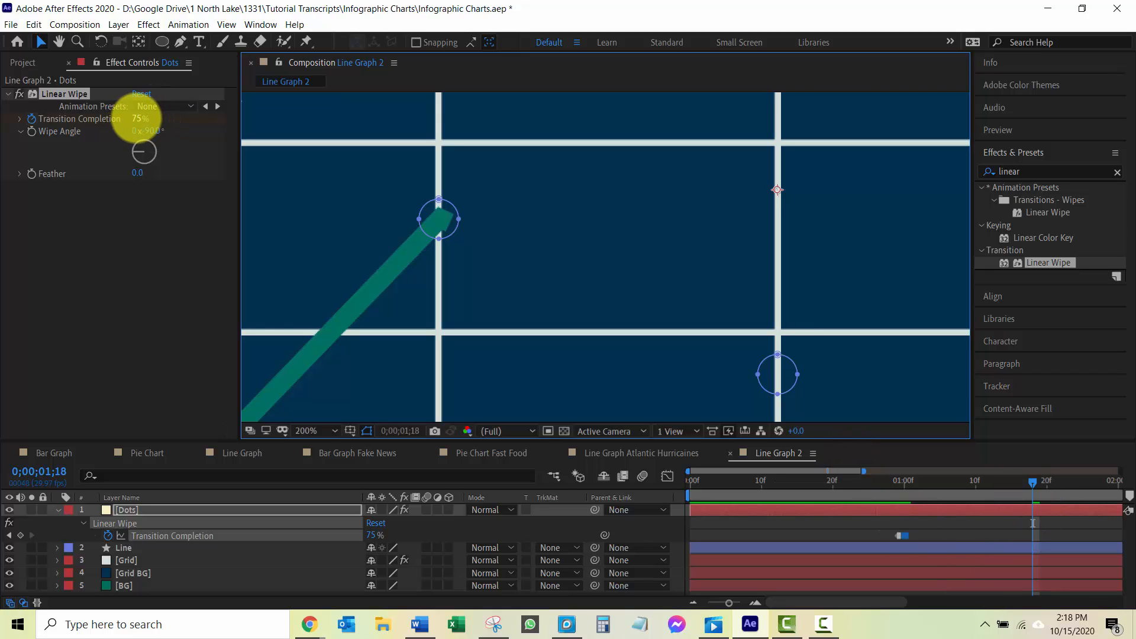
mouse_move(137, 118)
mouse_down()
mouse_move(117, 118)
mouse_move(128, 118)
mouse_up()
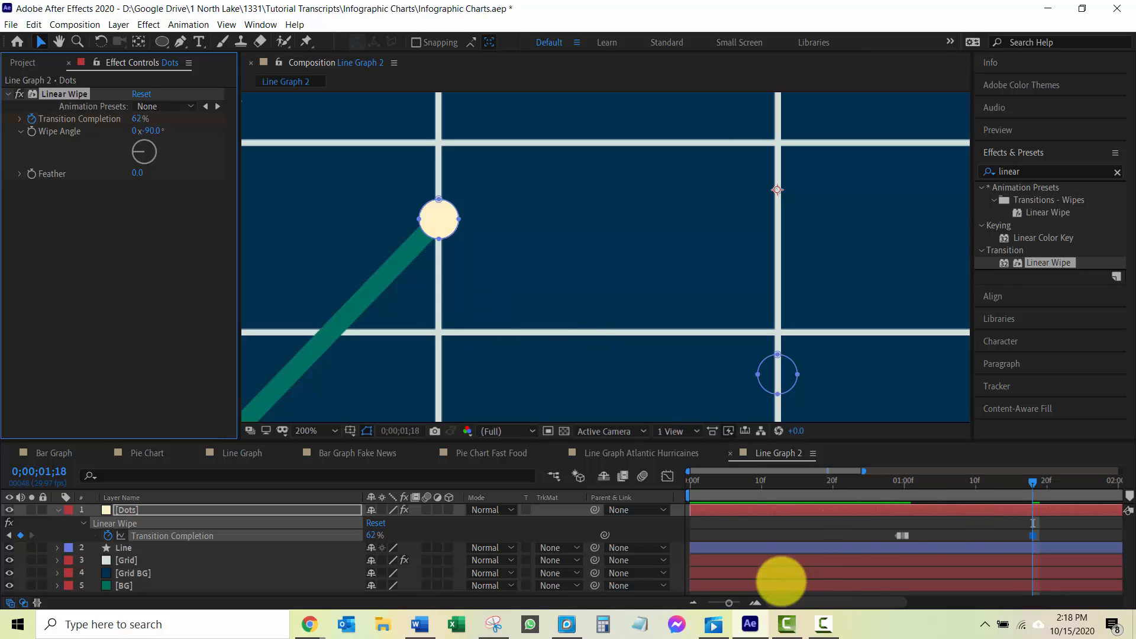
Step: Set Linear Wipe's Transition Completion to 47% at 0;00;02;01 to reveal the third dot
drag(728, 603, 711, 603)
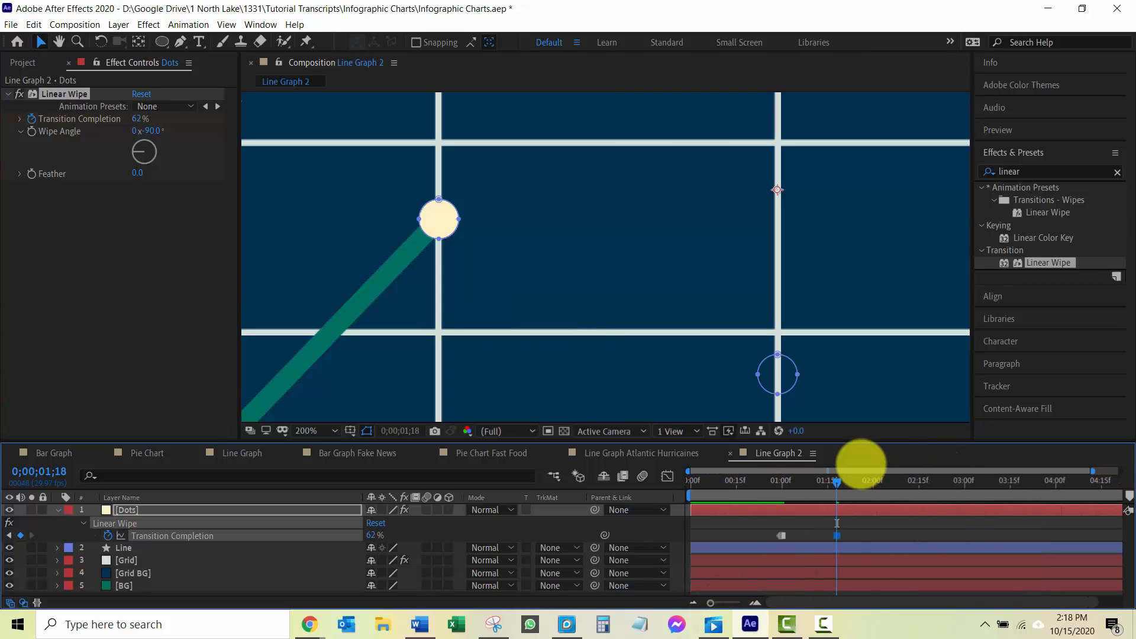
drag(835, 481, 879, 482)
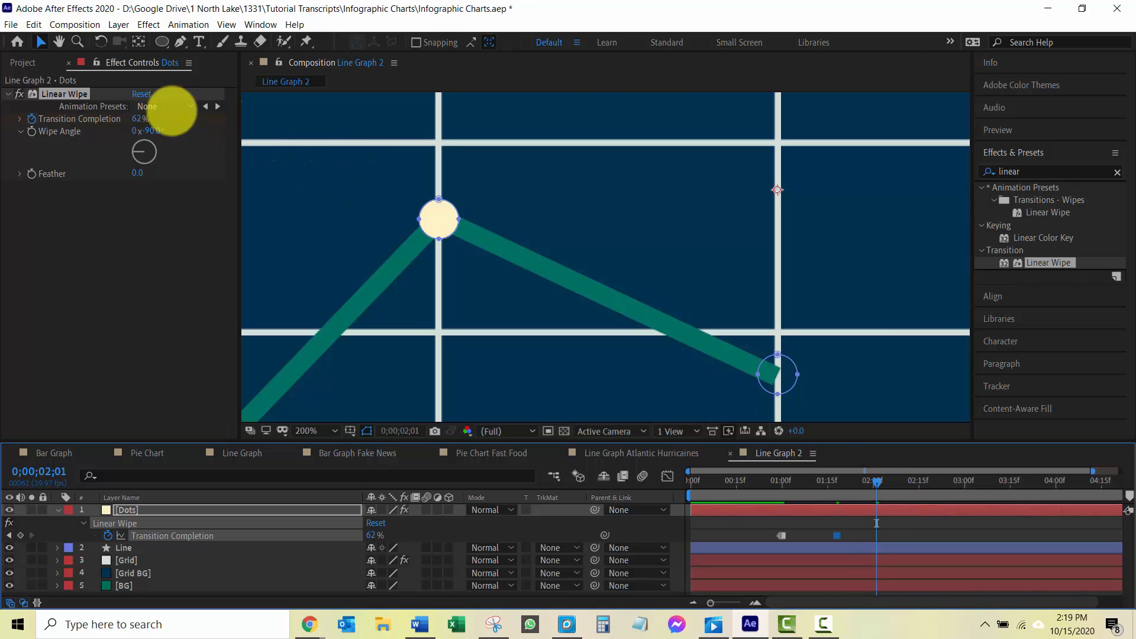
mouse_move(135, 118)
mouse_down()
mouse_move(117, 118)
mouse_move(126, 114)
mouse_up()
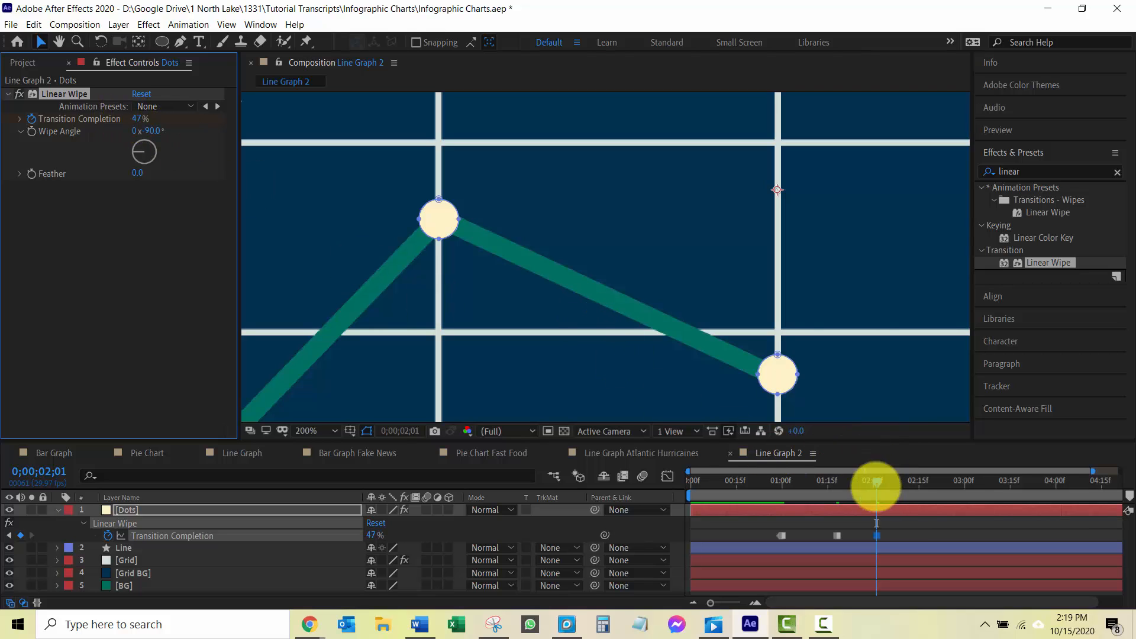
Step: Set Linear Wipe's Transition Completion to 34% at 0;00;02;17 to reveal the fourth dot
key(h)
drag(886, 267, 478, 341)
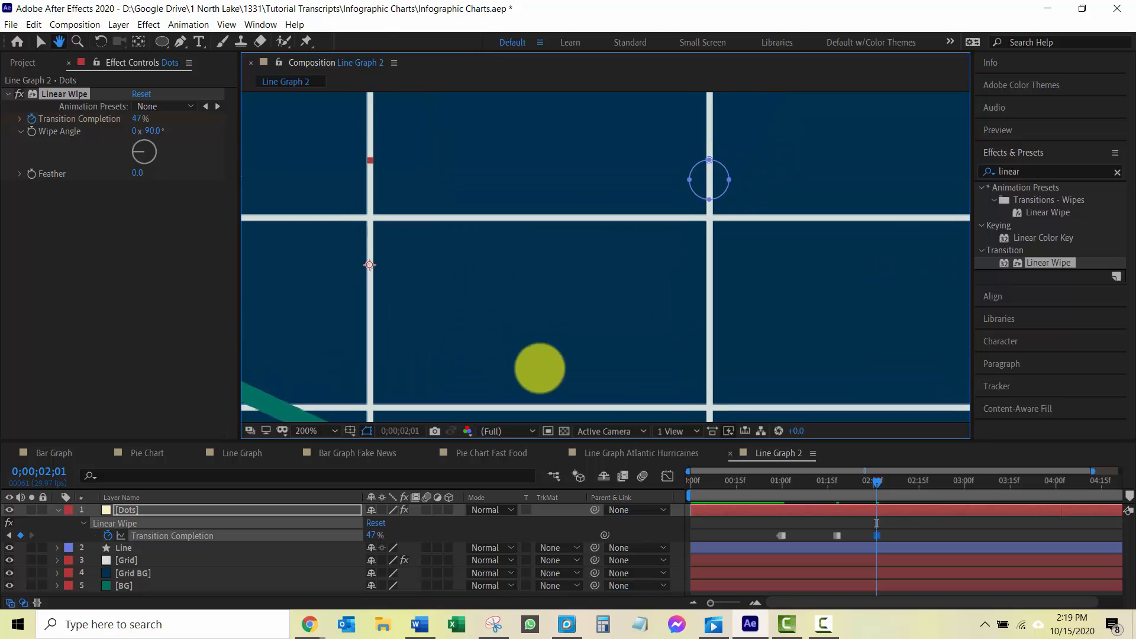
key(v)
drag(877, 481, 925, 482)
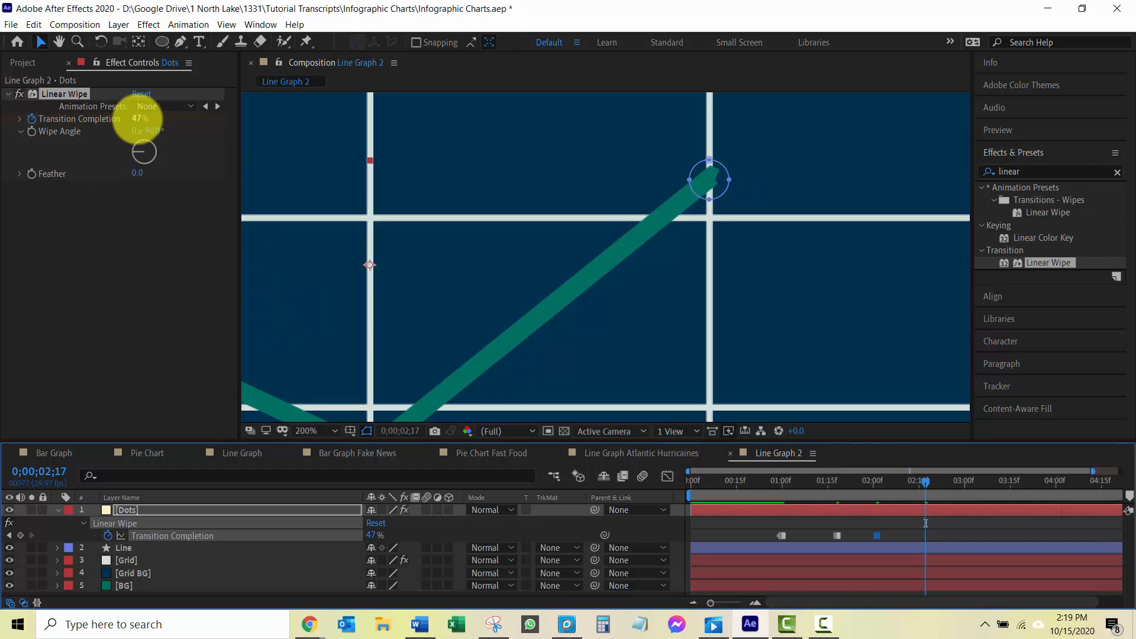
drag(137, 118, 128, 118)
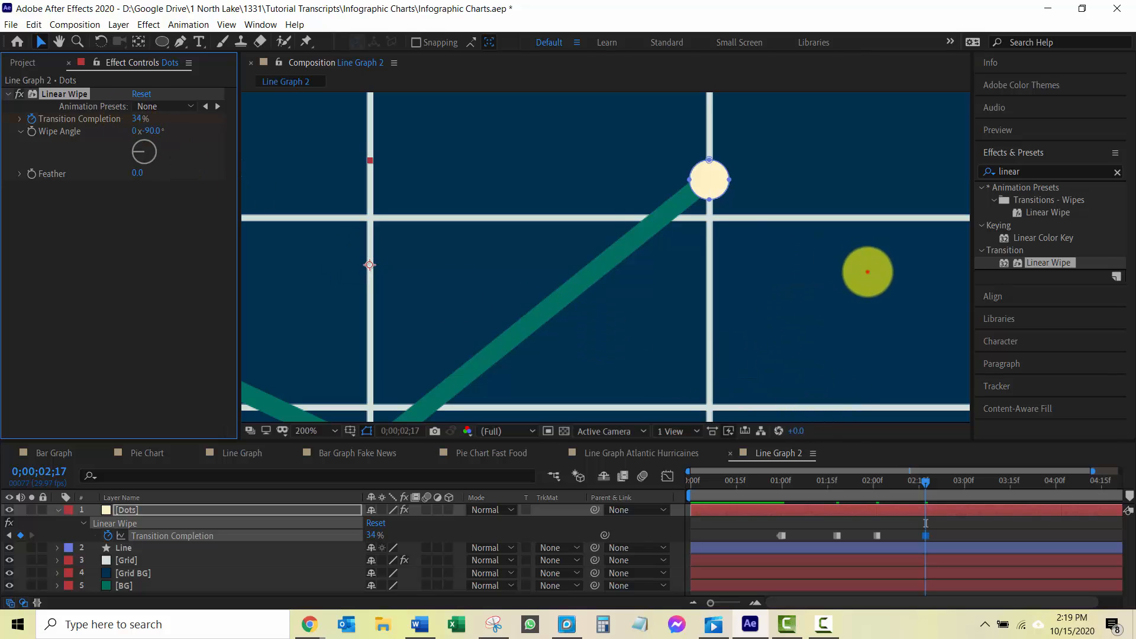
Step: Set Linear Wipe's Transition Completion to 0% at 0;00;03;00 to reveal the last dot at the grid's far edge
drag(868, 271, 591, 223)
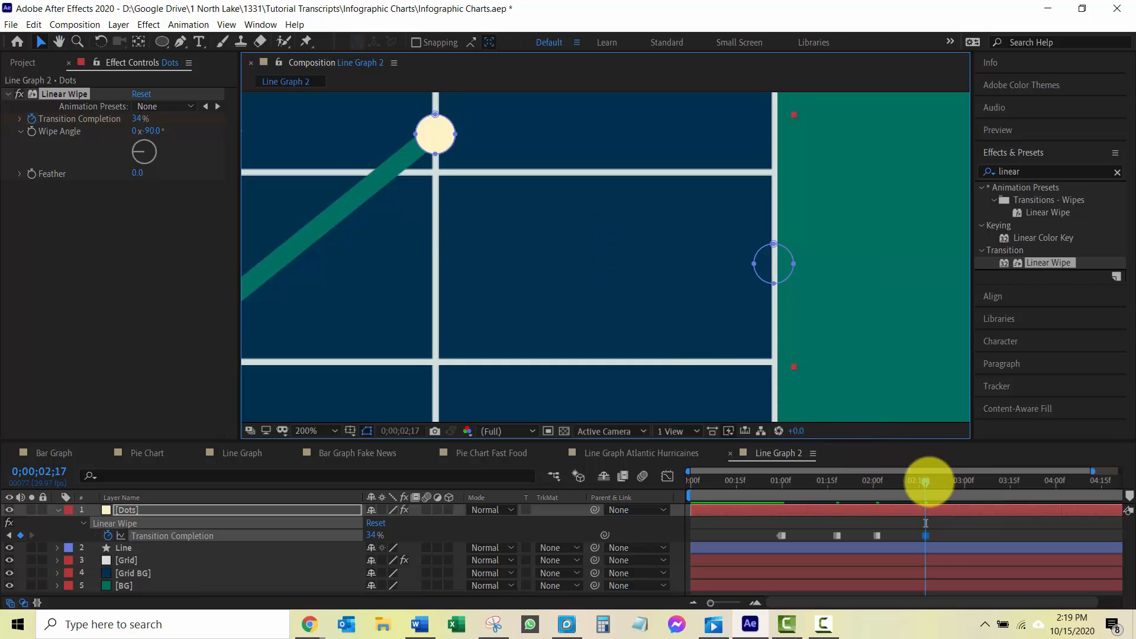
drag(929, 482, 965, 484)
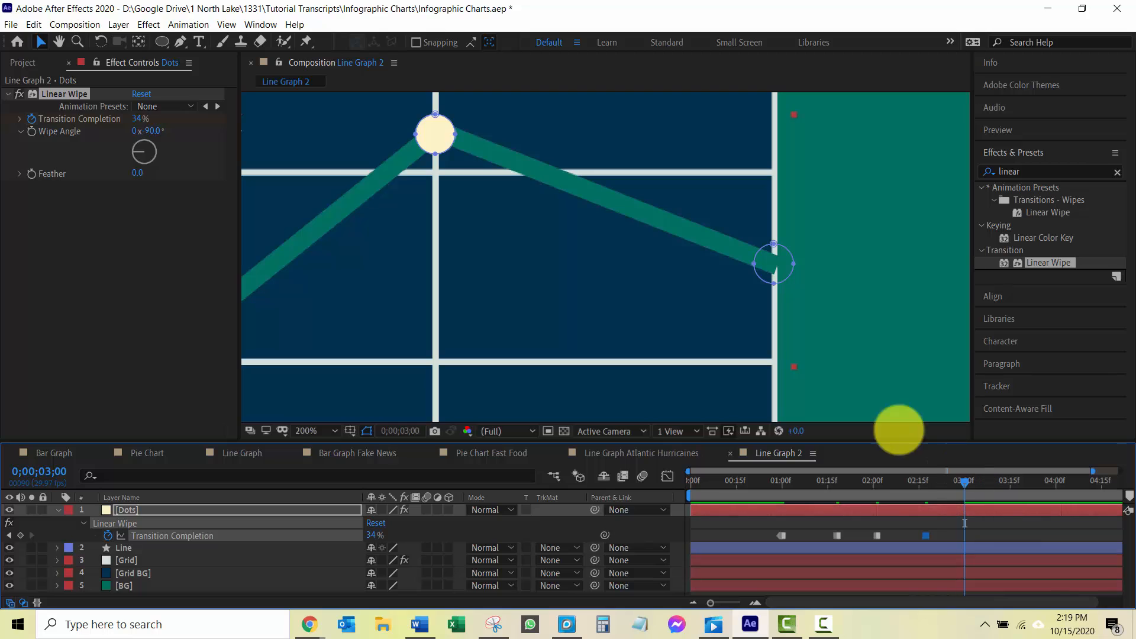
drag(141, 118, 94, 119)
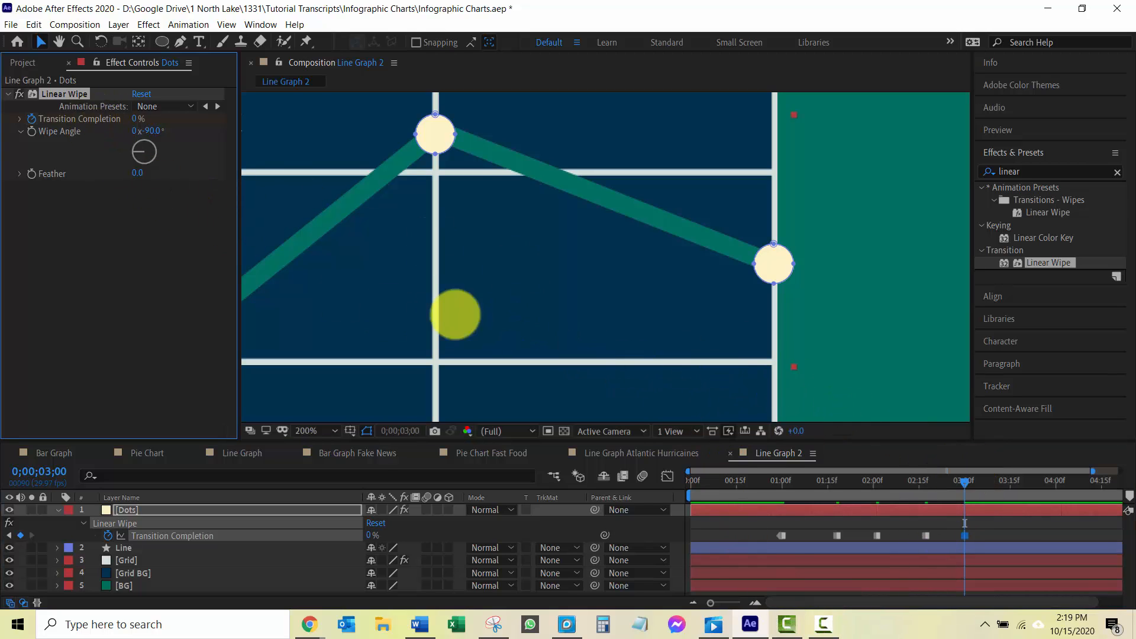
scroll(455, 314, down, 2)
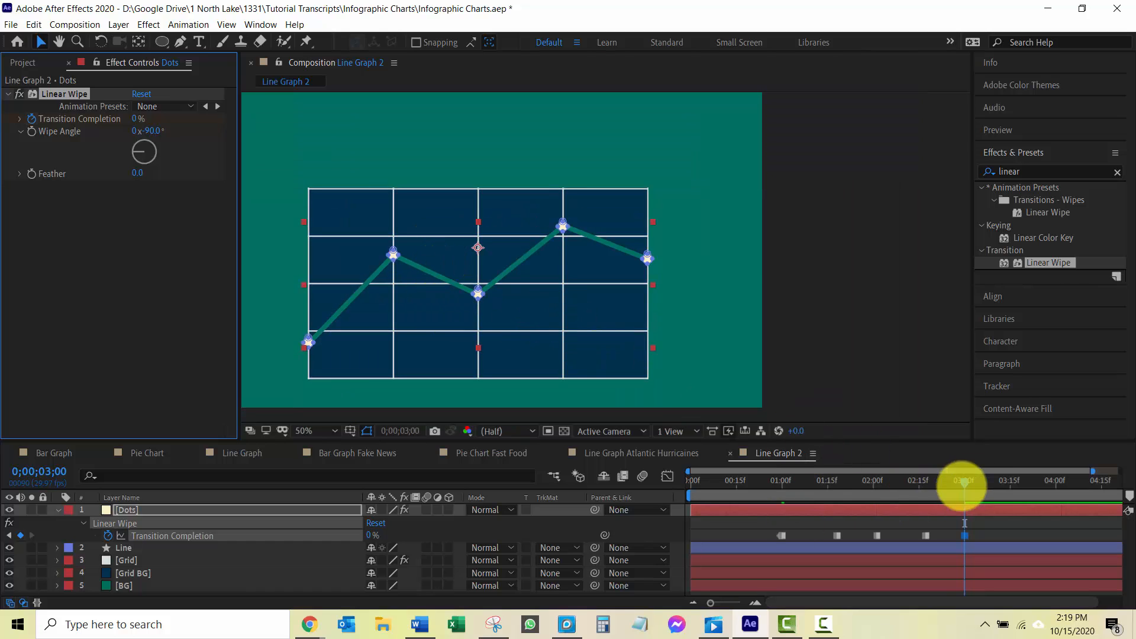
Step: Review the dot reveal in Line Graph 2 and preview the finished Line Graph Atlantic Hurricaines composition
drag(862, 477, 616, 499)
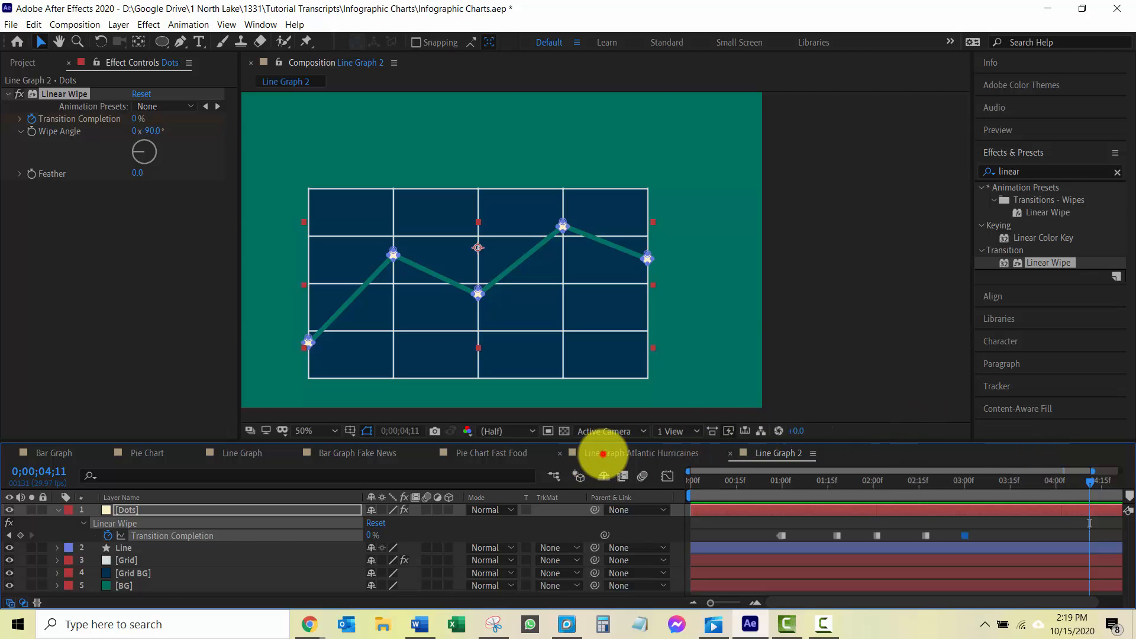
click(603, 454)
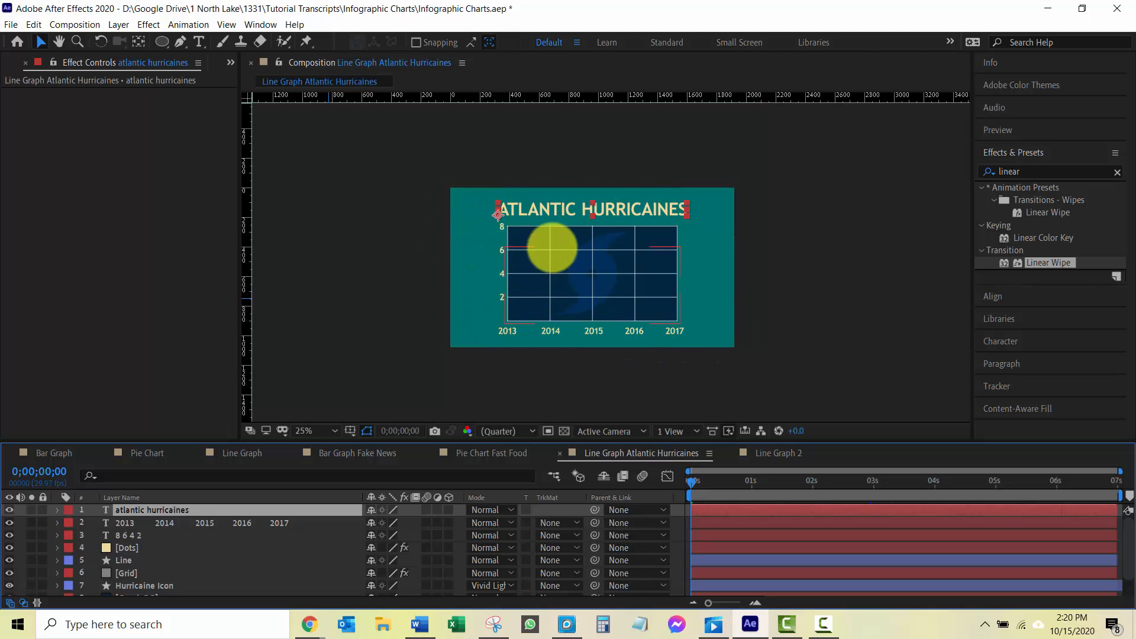
scroll(556, 189, up, 2)
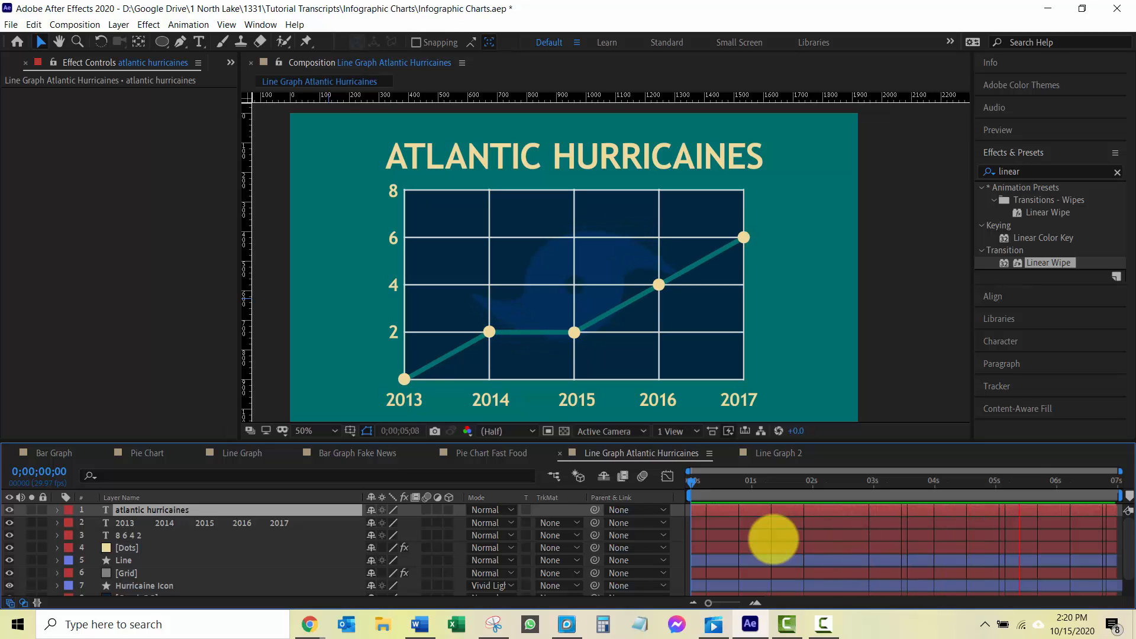
key(space)
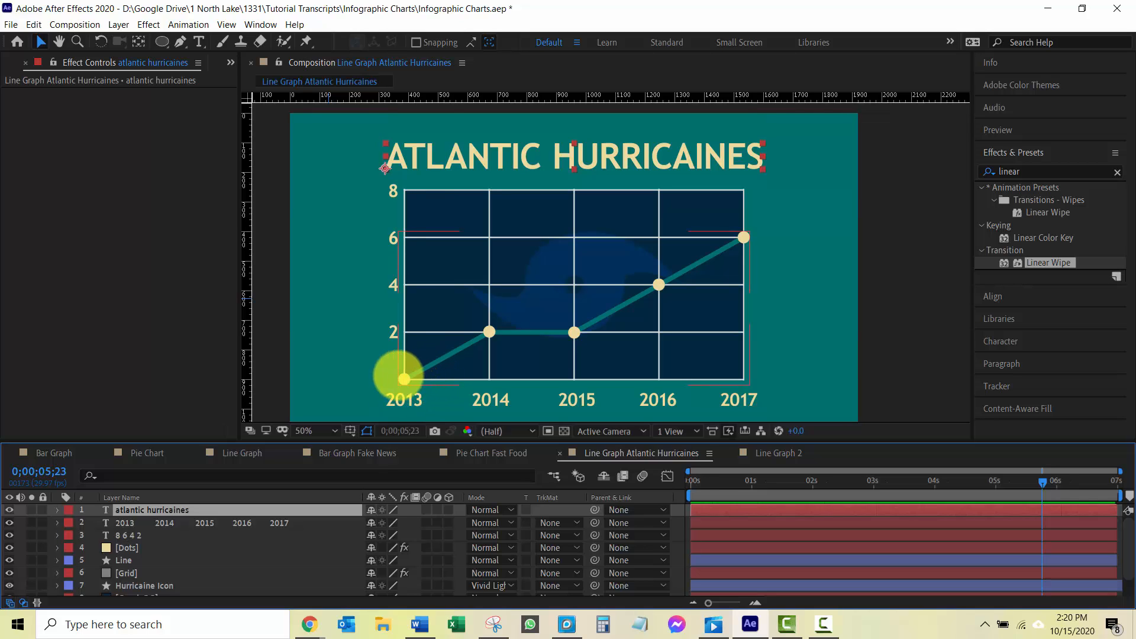
Step: In Line Graph 2, add a Mask Expansion keyframe to the Dots layer's Mask 1 at 0;00;01;00
click(778, 453)
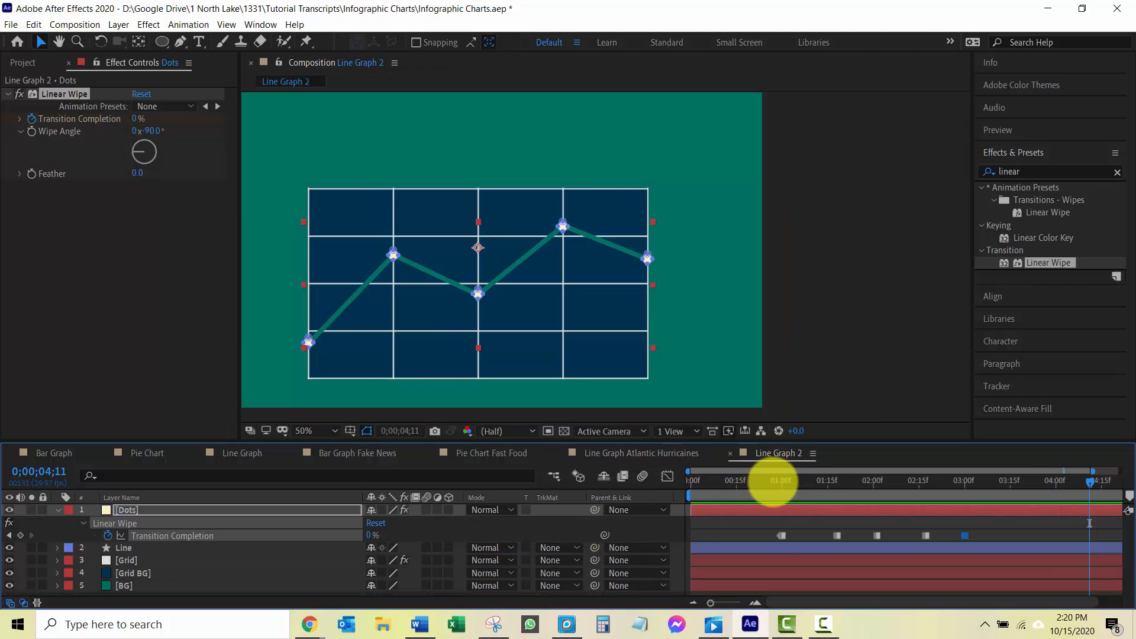
click(779, 481)
drag(785, 482, 781, 481)
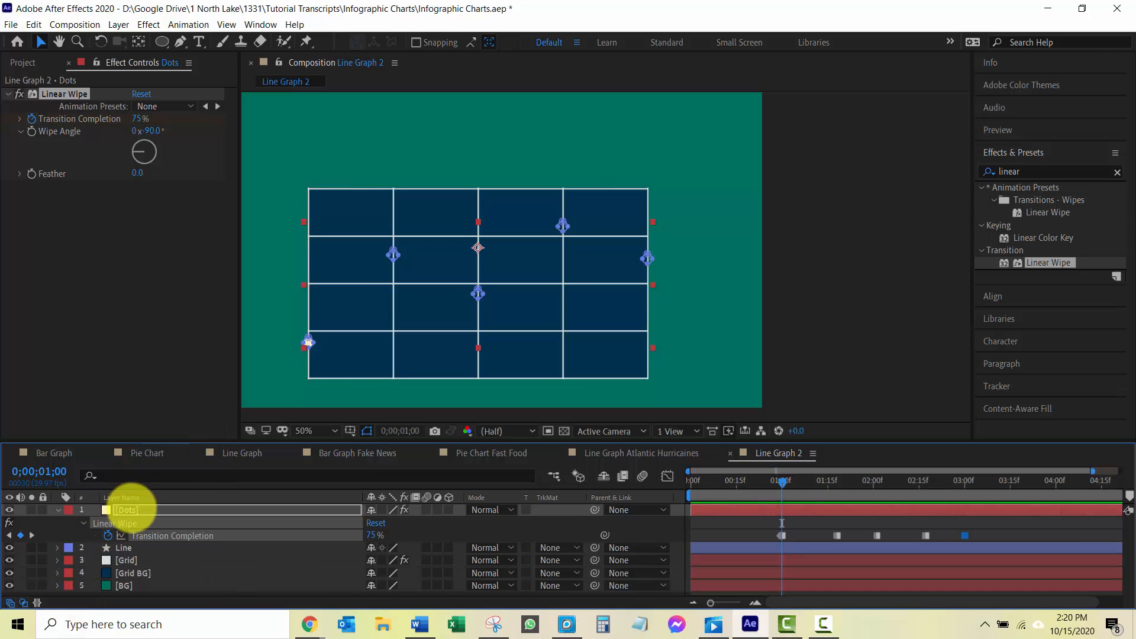
click(128, 510)
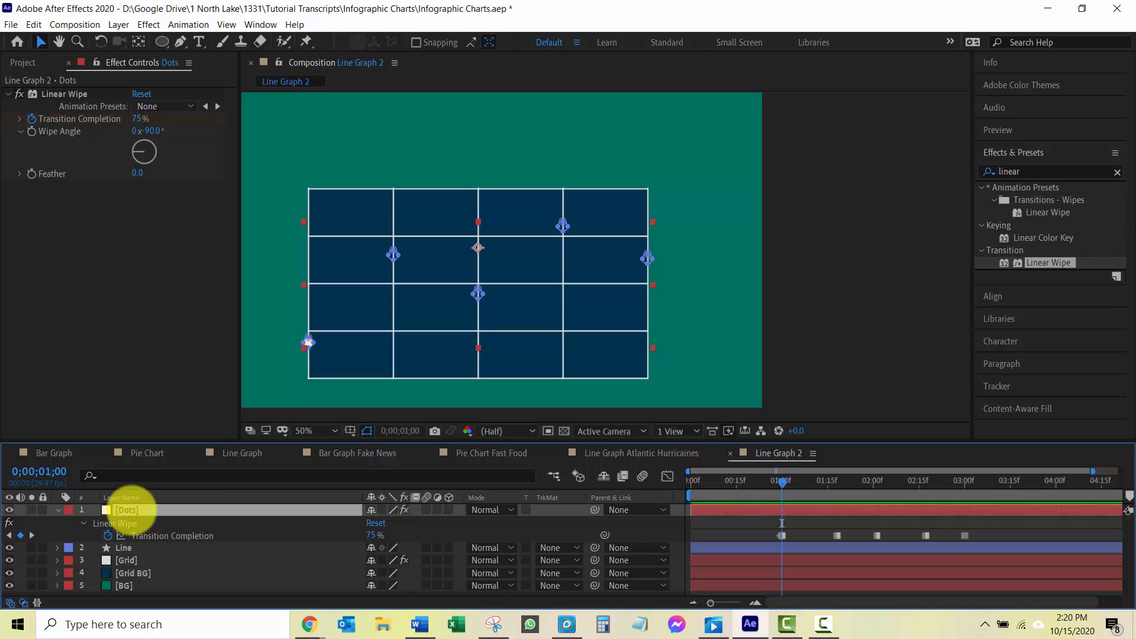
key(m)
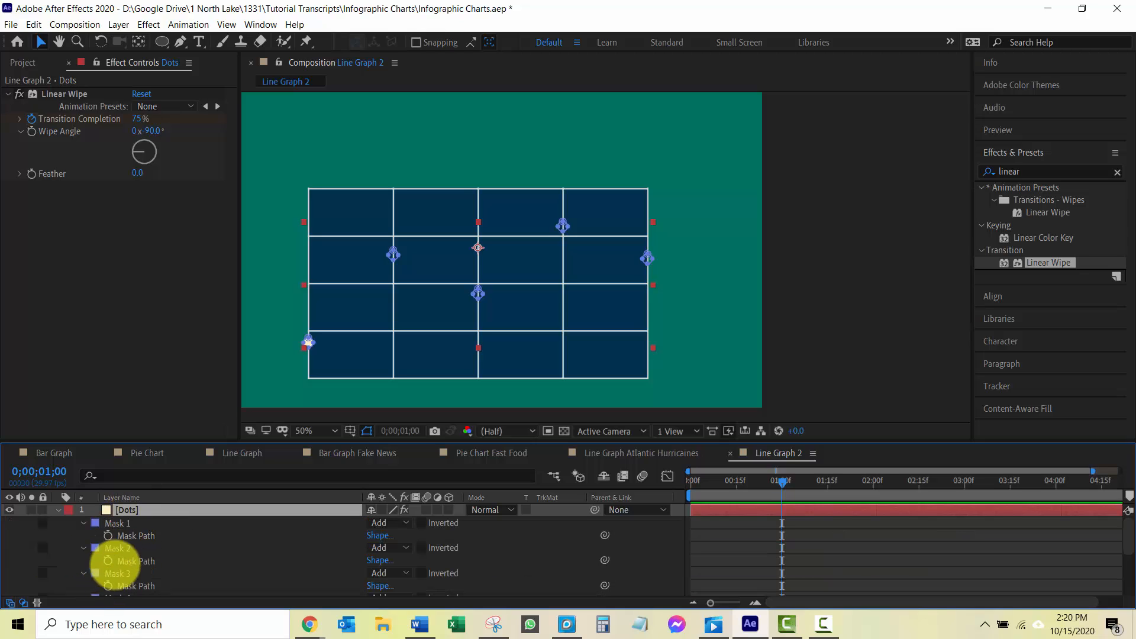
click(123, 524)
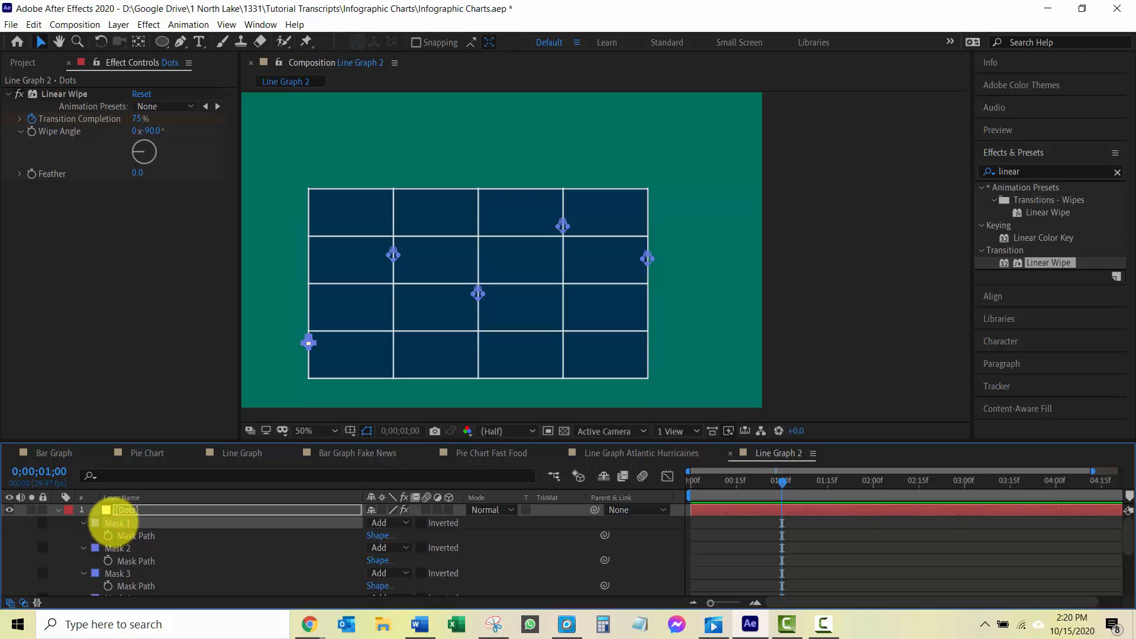
click(83, 522)
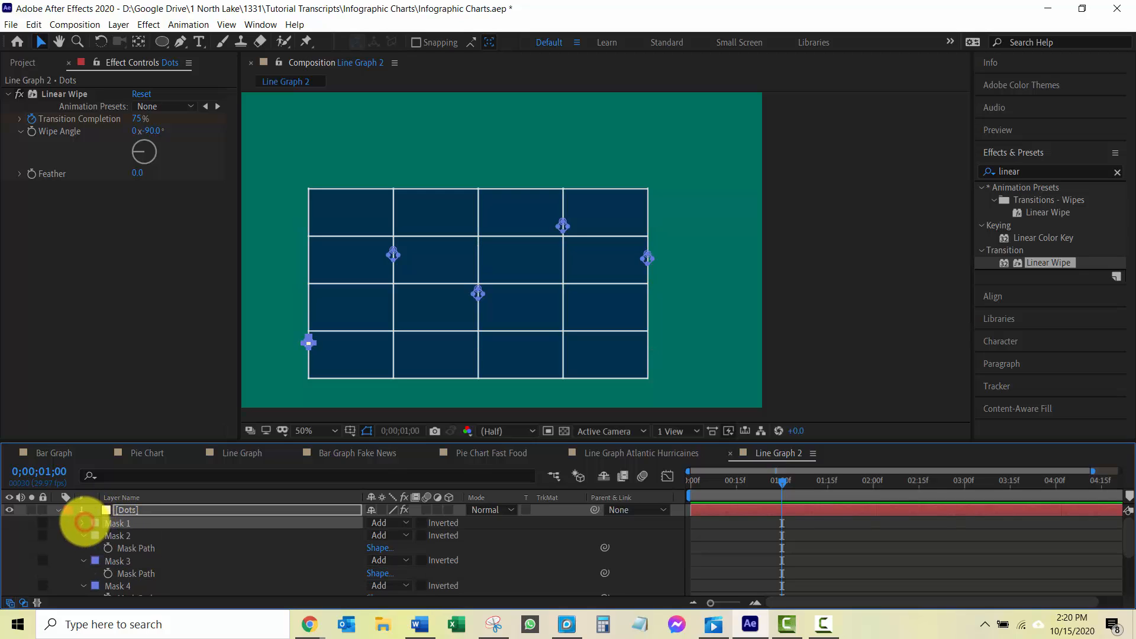
click(84, 523)
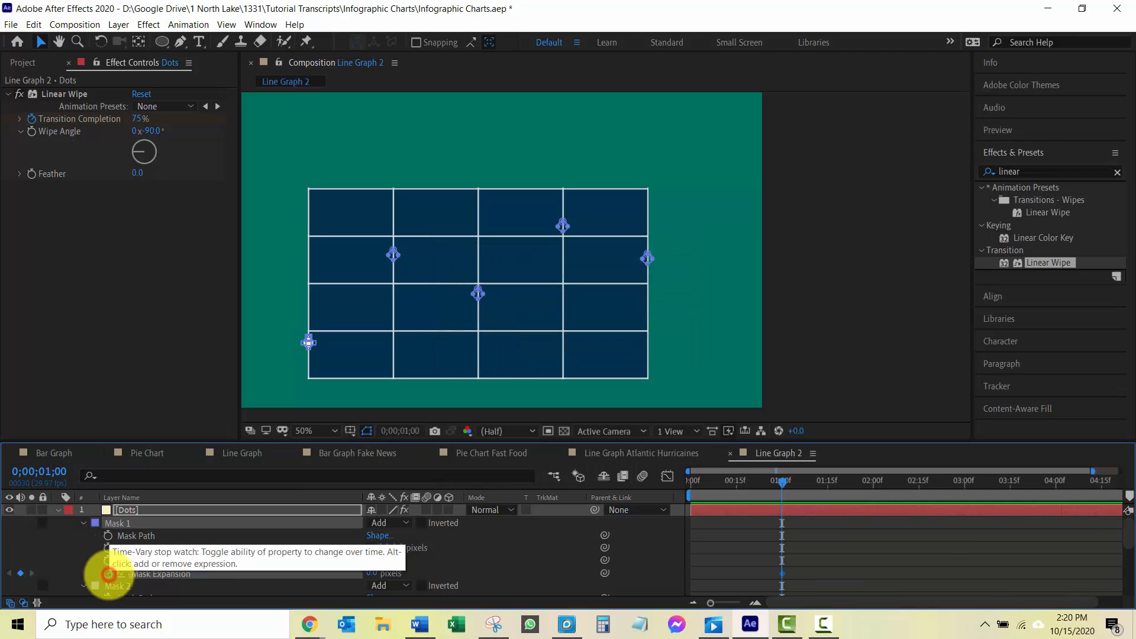
click(108, 573)
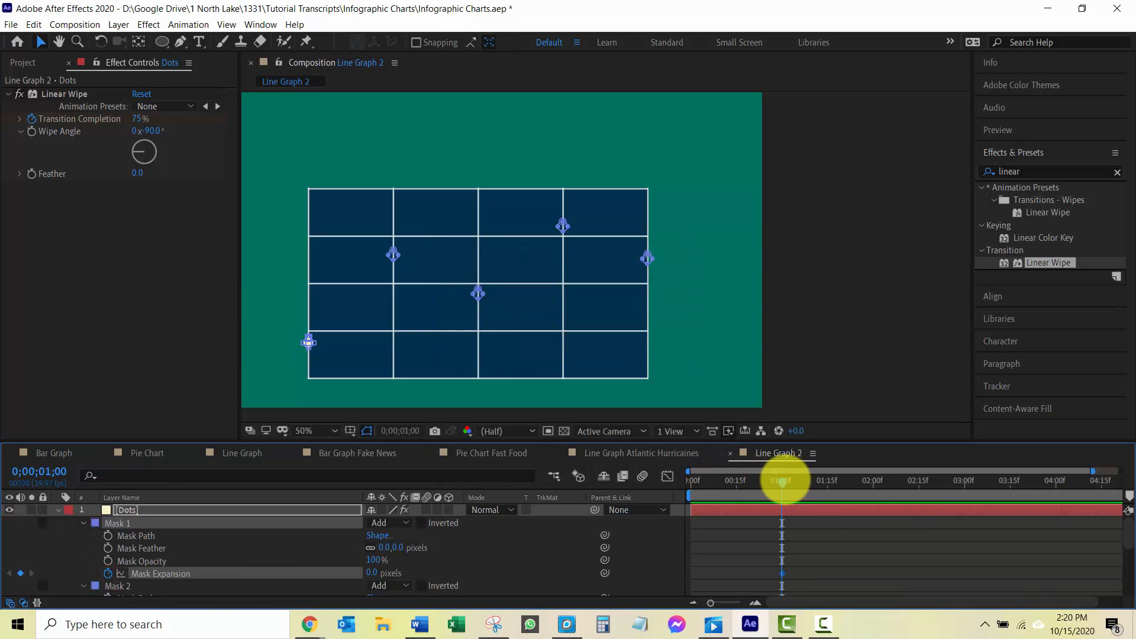
Step: Set Mask 1's Mask Expansion to 10 pixels at 0;00;01;02 to enlarge the first dot
click(786, 480)
drag(785, 481, 790, 480)
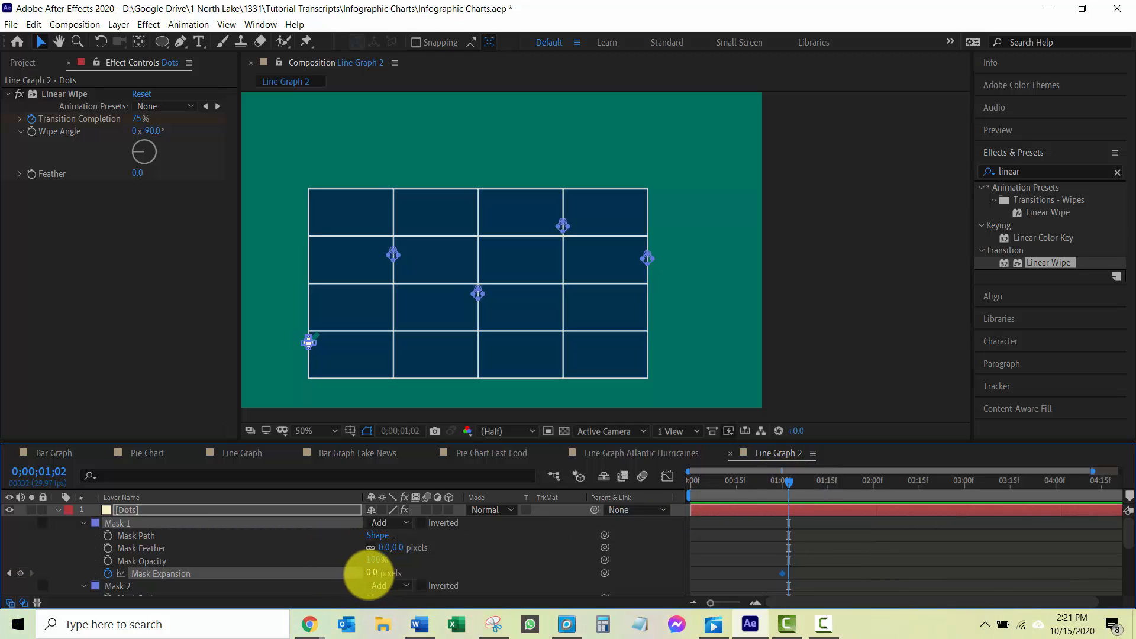
click(369, 572)
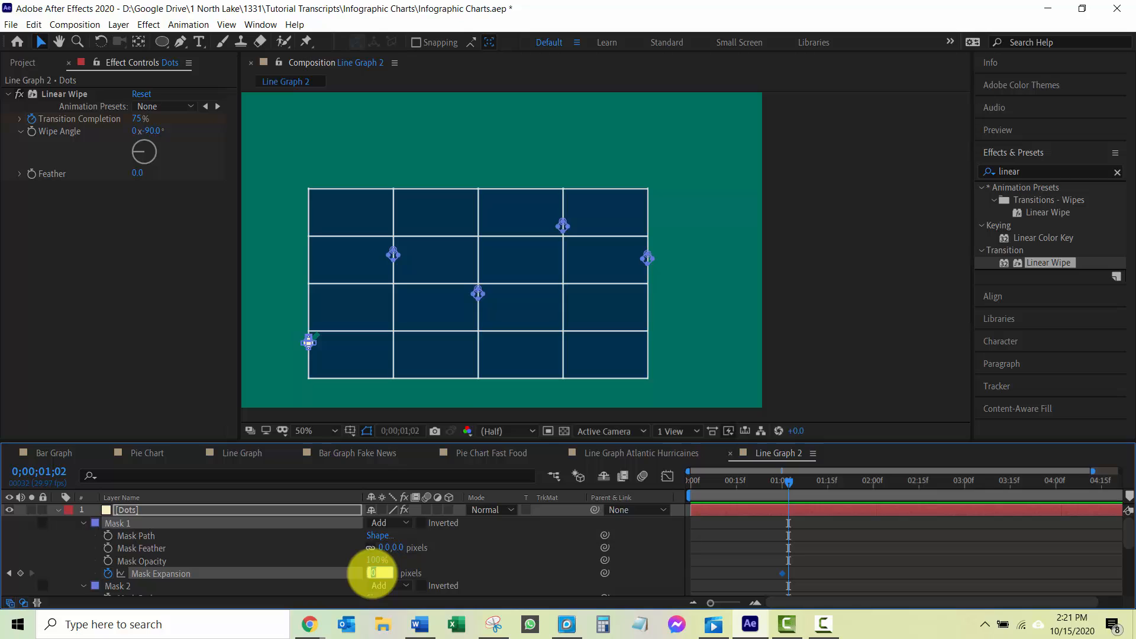
key(Return)
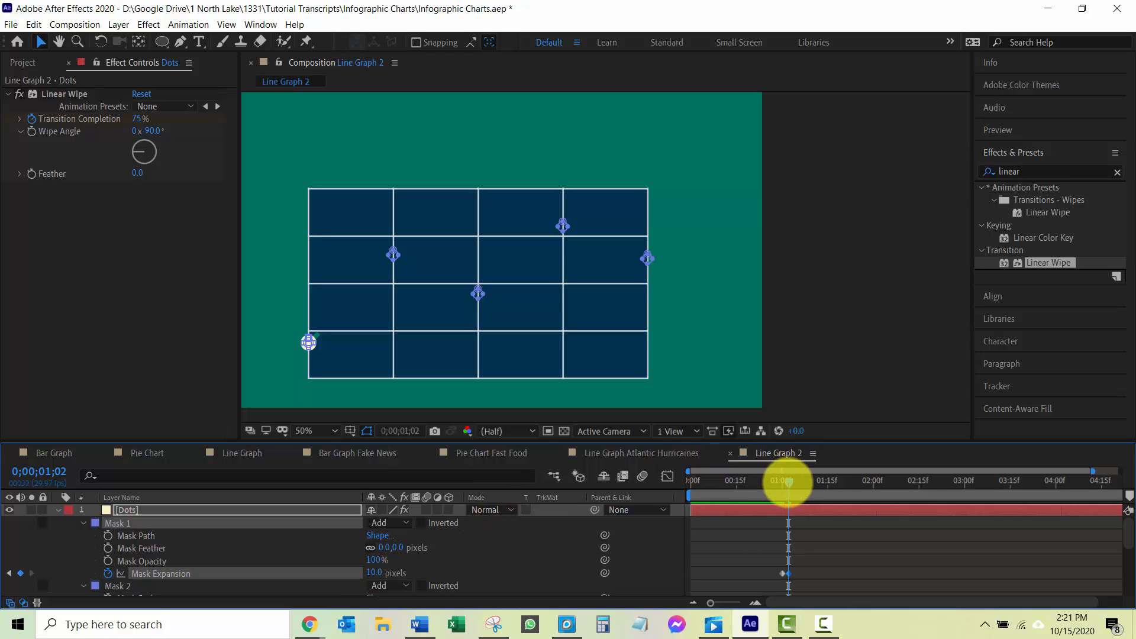
Step: Set Mask 1's Mask Expansion to 0 pixels at 0;00;01;04 to return the first dot to its original size
click(789, 482)
drag(789, 482, 796, 482)
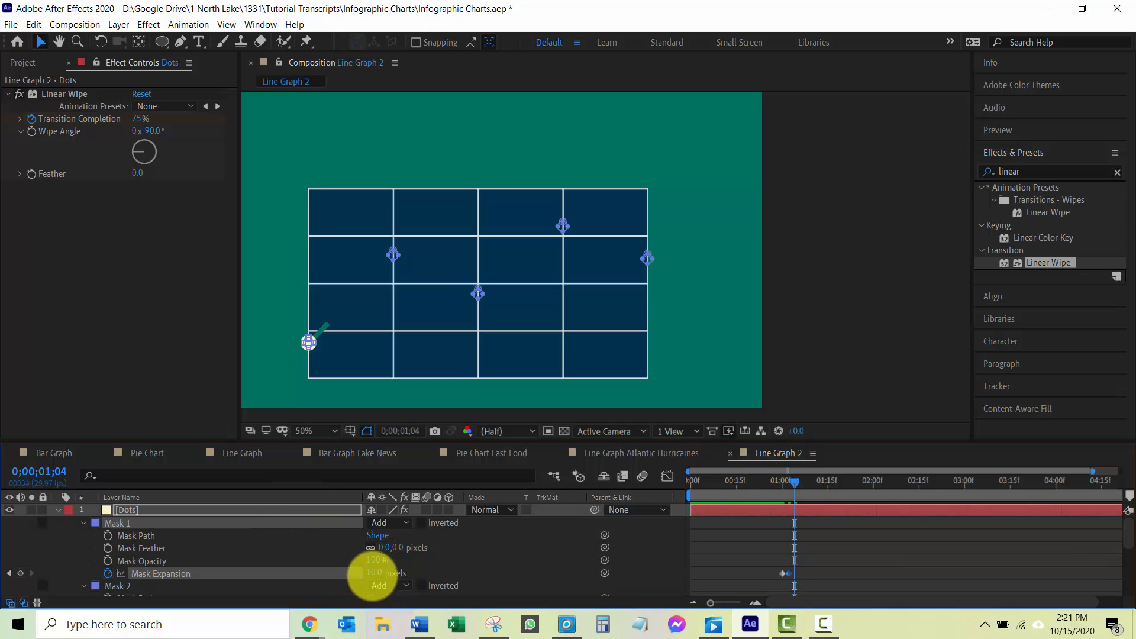
click(374, 573)
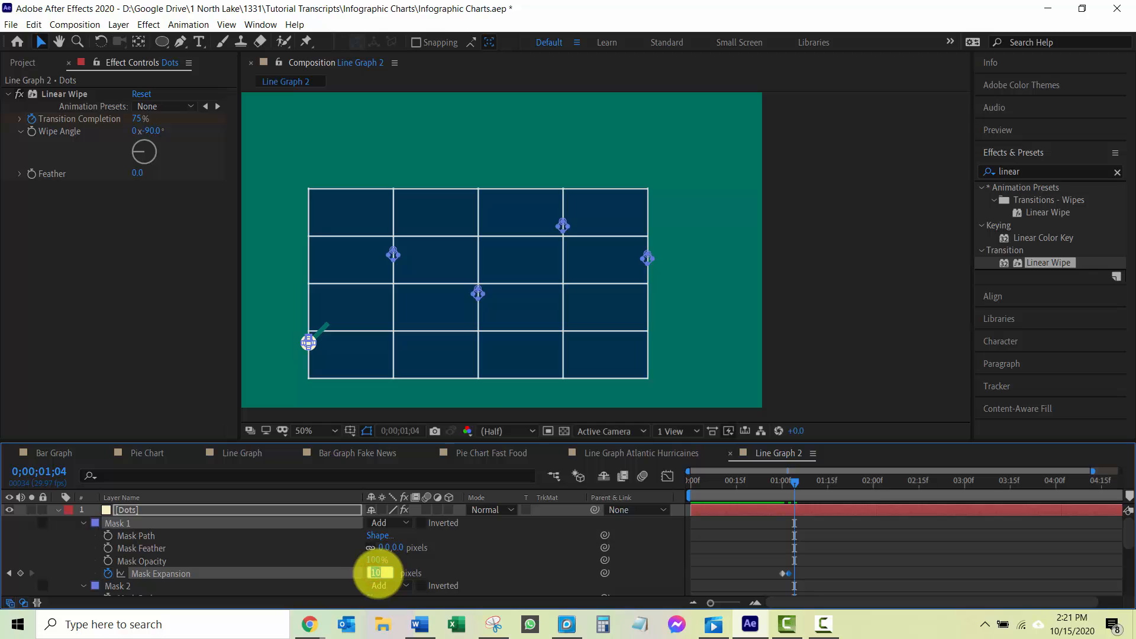
text(0)
key(Return)
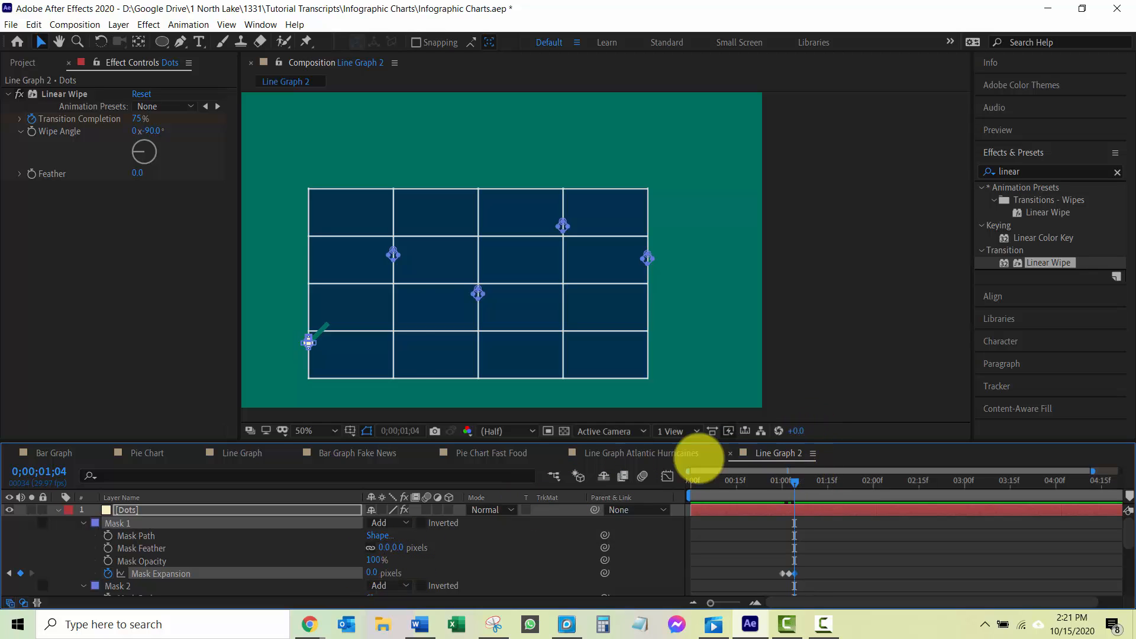
Step: Examine the first dot up close through 0;00;01;06, and open the Line Graph Atlantic Hurricaines composition for comparison
key(period)
key(period)
key(period)
key(period)
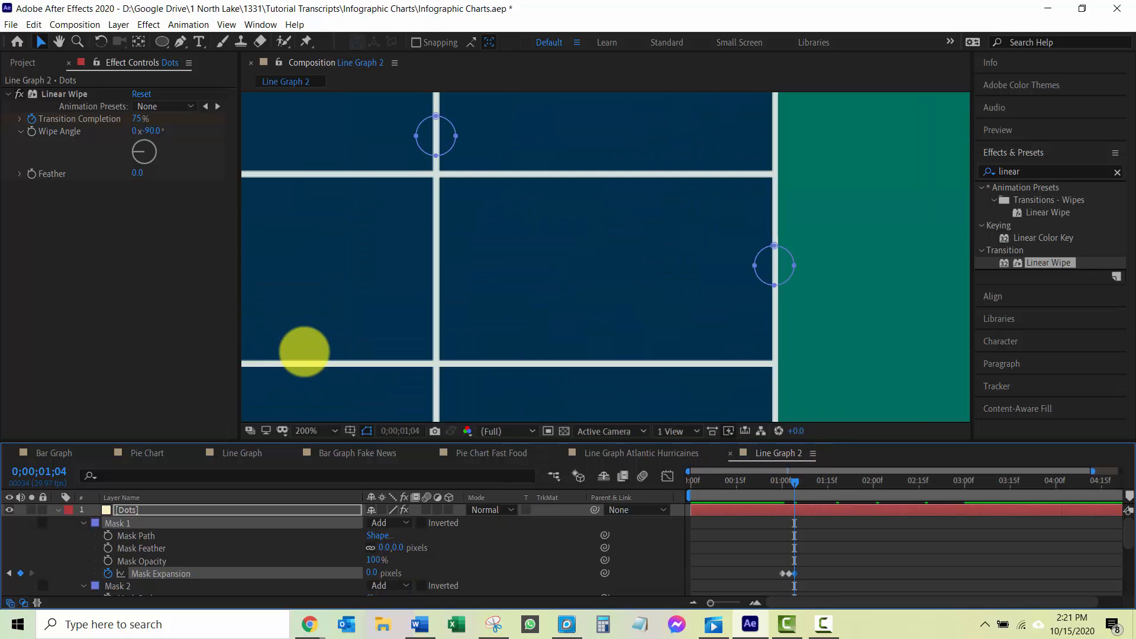
key(space)
drag(302, 349, 777, 225)
drag(404, 348, 891, 121)
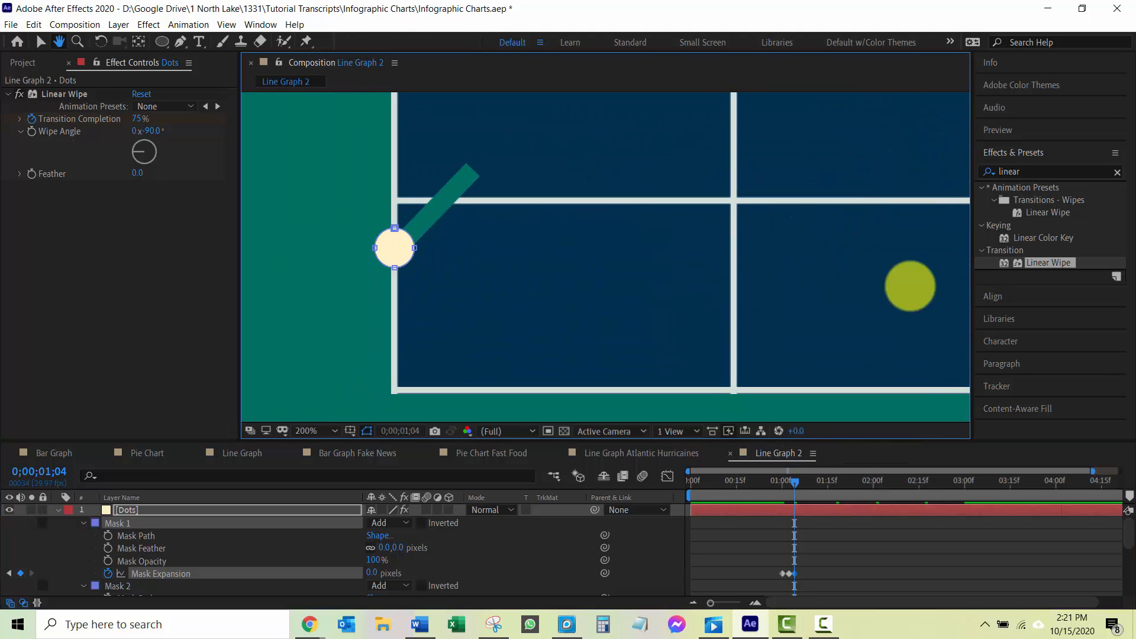
mouse_move(798, 481)
mouse_down()
mouse_move(778, 474)
mouse_move(800, 481)
mouse_up()
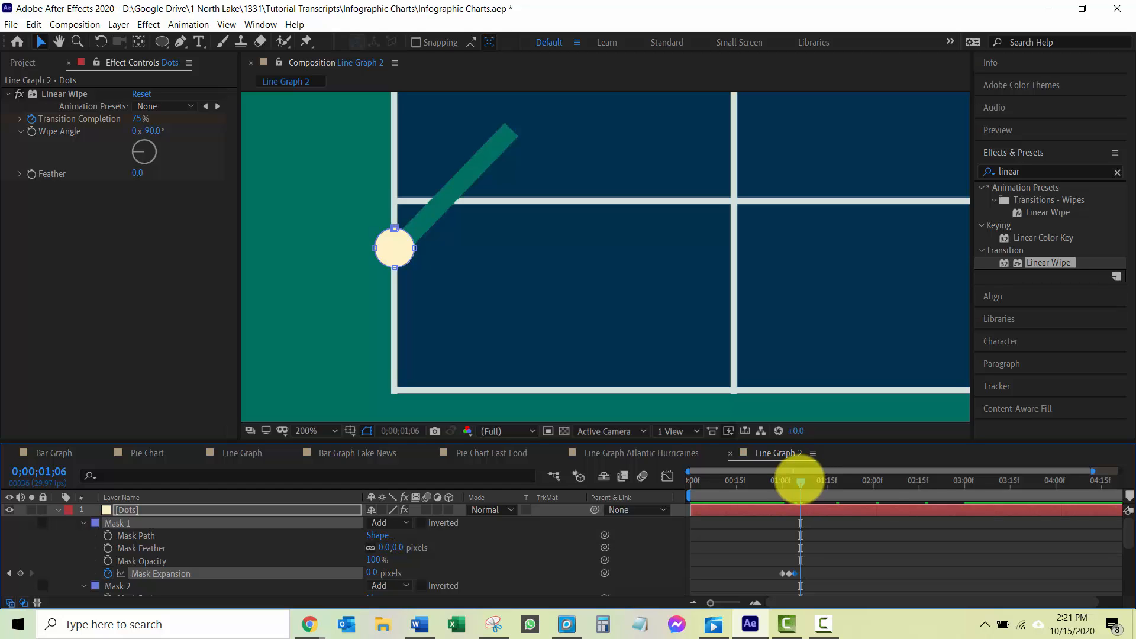
click(621, 452)
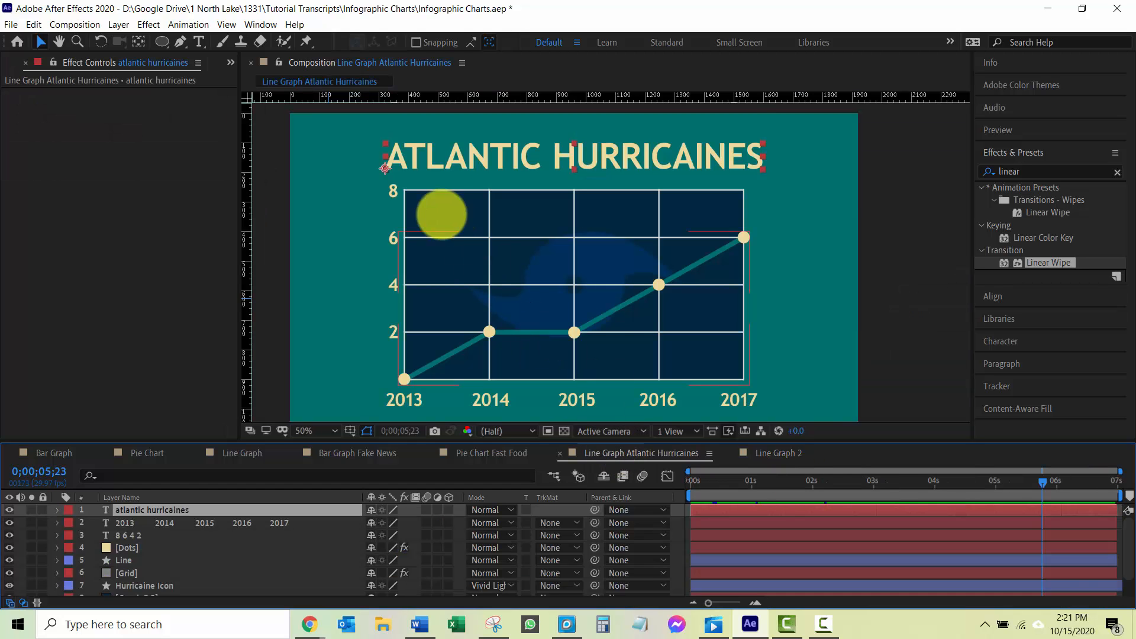